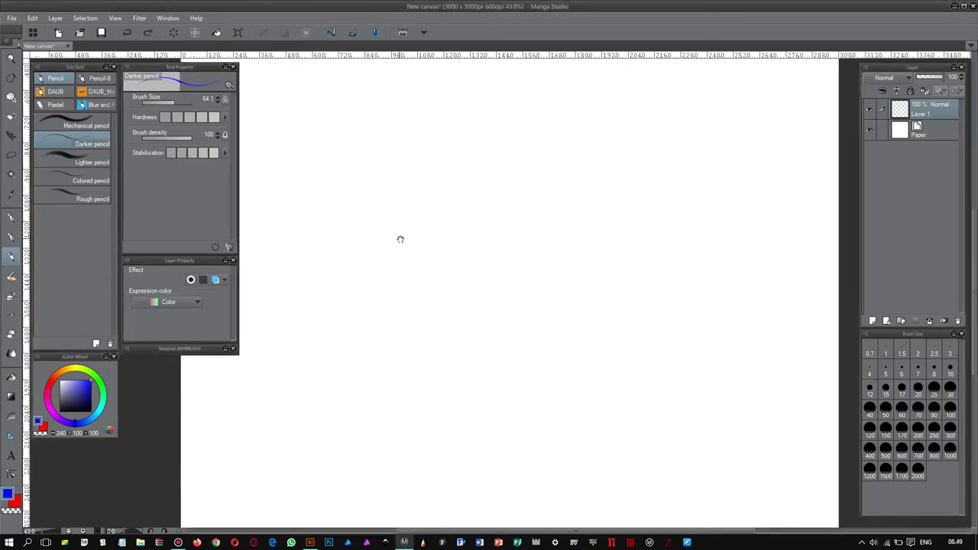
# Step: Pencil the round pumpkin head, the long pole and the cross-arm, undoing a stray arm stroke
pyautogui.moveTo(403, 235); pyautogui.dragTo(452, 287)
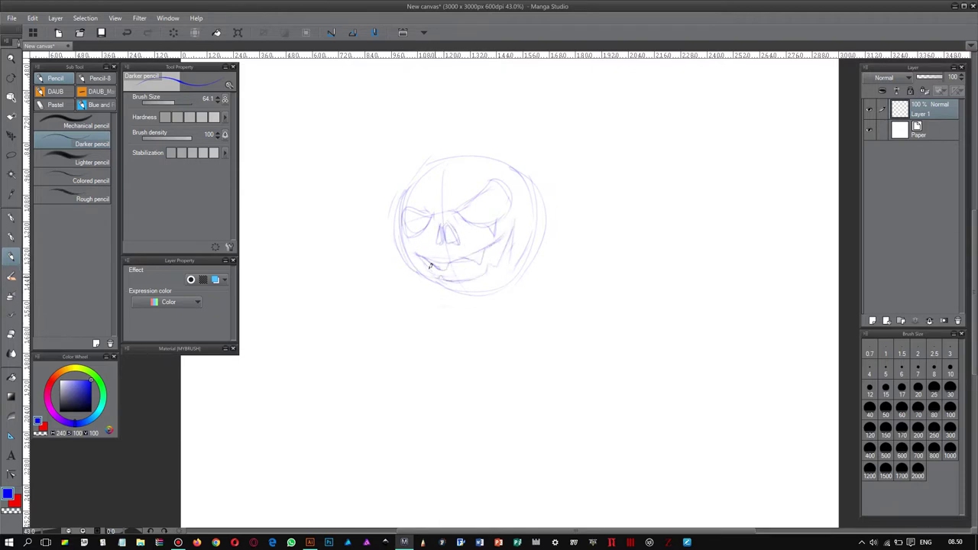
pyautogui.moveTo(459, 293)
pyautogui.mouseDown()
pyautogui.moveTo(490, 211)
pyautogui.moveTo(489, 168)
pyautogui.mouseUp()
pyautogui.moveTo(498, 134); pyautogui.dragTo(512, 257)
pyautogui.moveTo(513, 201)
pyautogui.mouseDown()
pyautogui.moveTo(511, 280)
pyautogui.moveTo(387, 217)
pyautogui.moveTo(691, 149)
pyautogui.mouseUp()
pyautogui.hotkey('ctrl', 'z')
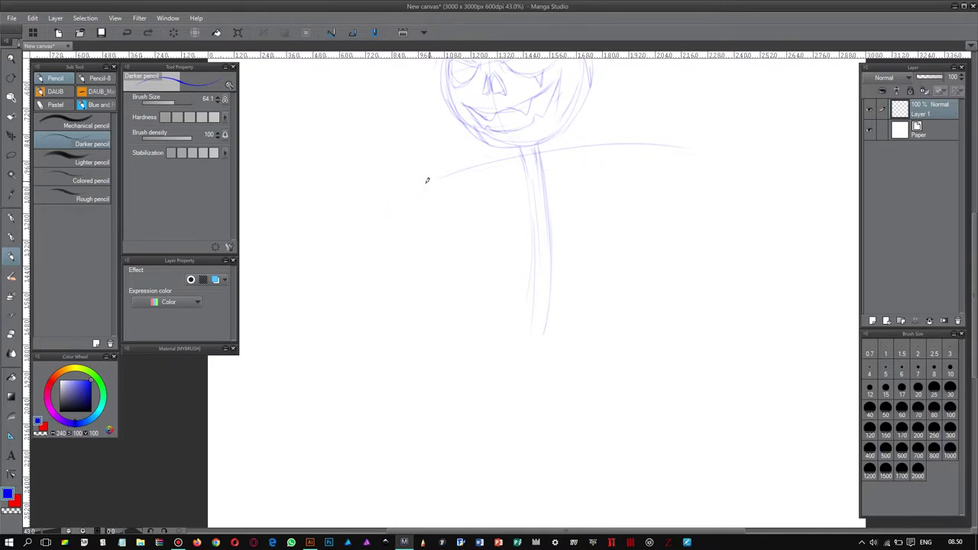
pyautogui.moveTo(466, 178)
pyautogui.mouseDown()
pyautogui.moveTo(681, 144)
pyautogui.moveTo(402, 196)
pyautogui.mouseUp()
pyautogui.moveTo(504, 157); pyautogui.dragTo(658, 140)
pyautogui.moveTo(544, 176); pyautogui.dragTo(534, 342)
pyautogui.scroll(3, 478, 140)
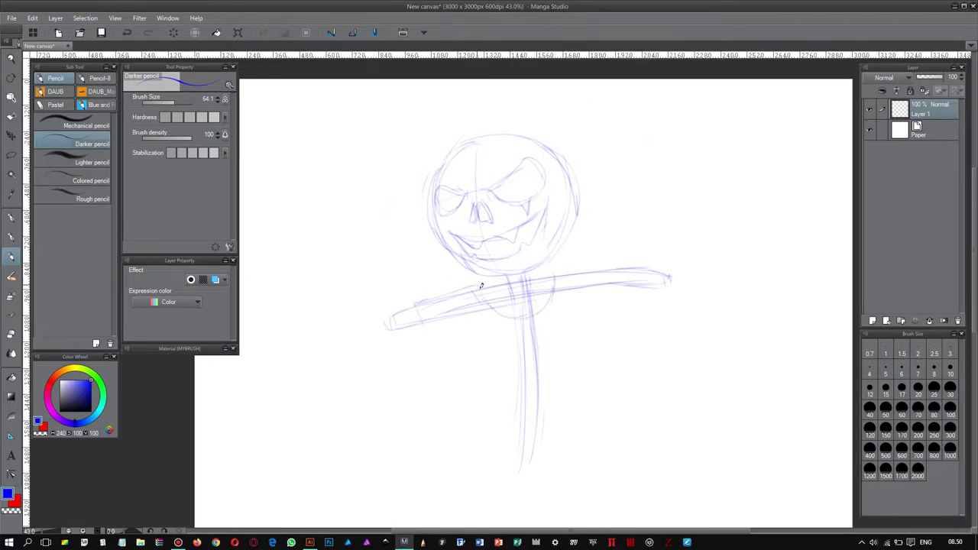
pyautogui.scroll(-3, 399, 226)
# Step: Sketch the shirt's side and hem, refine the head's left edge, and add a new layer
pyautogui.moveTo(559, 239); pyautogui.dragTo(569, 330)
pyautogui.moveTo(452, 336); pyautogui.dragTo(565, 328)
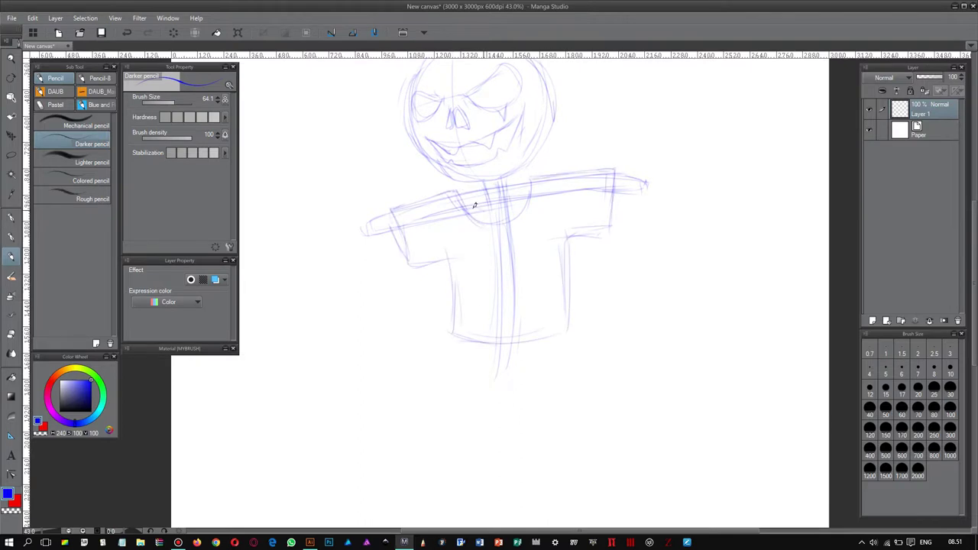
pyautogui.moveTo(534, 199); pyautogui.dragTo(531, 290)
pyautogui.moveTo(397, 177); pyautogui.dragTo(402, 223)
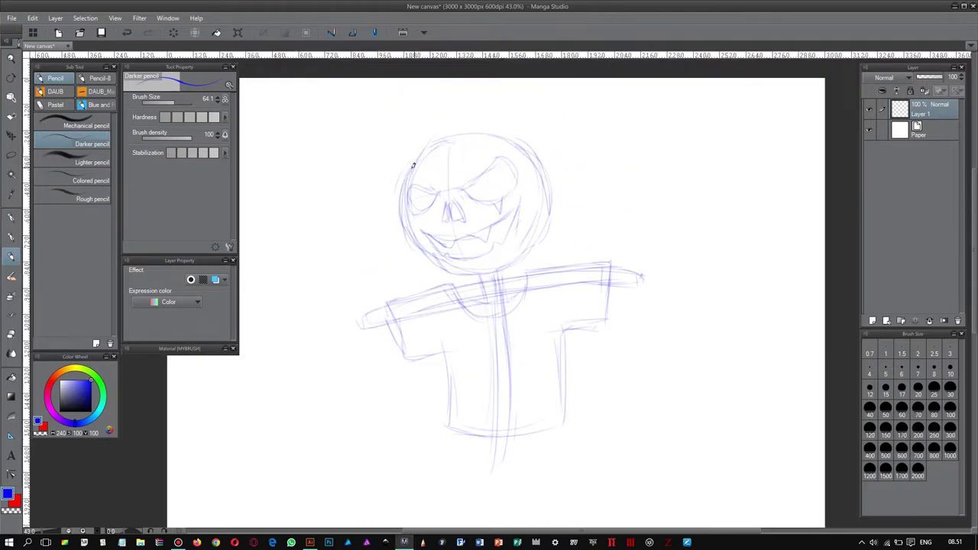
pyautogui.scroll(-3, 461, 272)
pyautogui.moveTo(496, 332); pyautogui.dragTo(507, 382)
pyautogui.scroll(3, 524, 343)
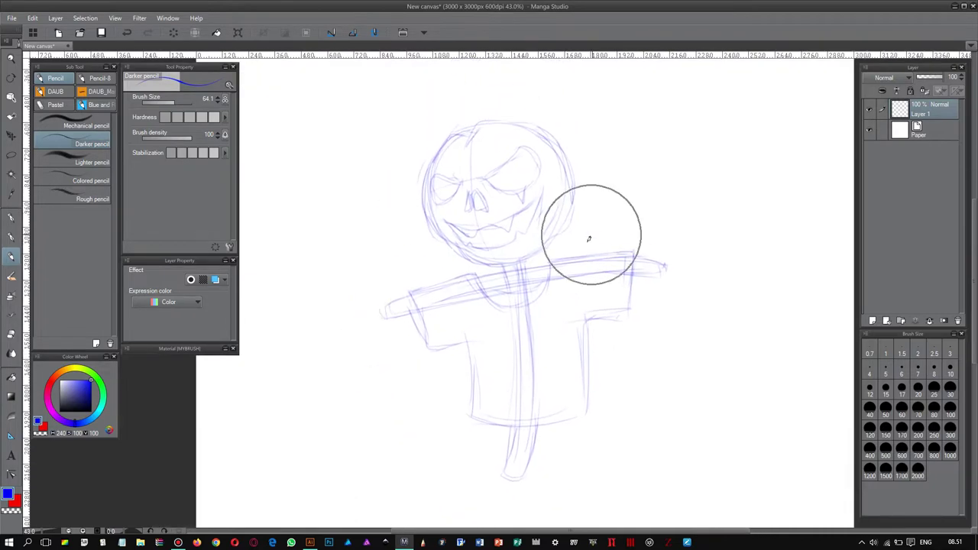
pyautogui.hotkey('ctrl', 'shift', 'n')
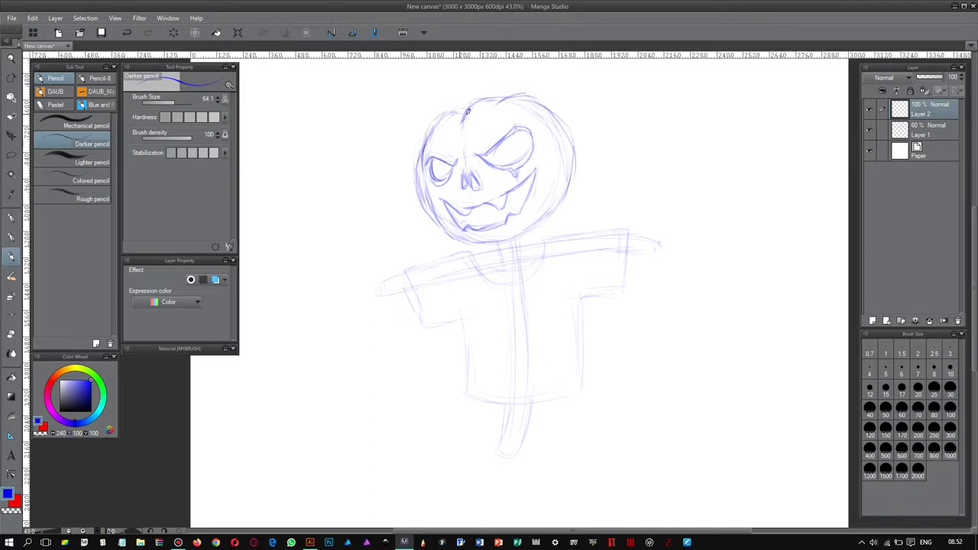
# Step: Redraw the pumpkin face's upper part and curved right side, then return to the sketch layer
pyautogui.moveTo(501, 103); pyautogui.dragTo(492, 147)
pyautogui.moveTo(561, 138); pyautogui.dragTo(546, 214)
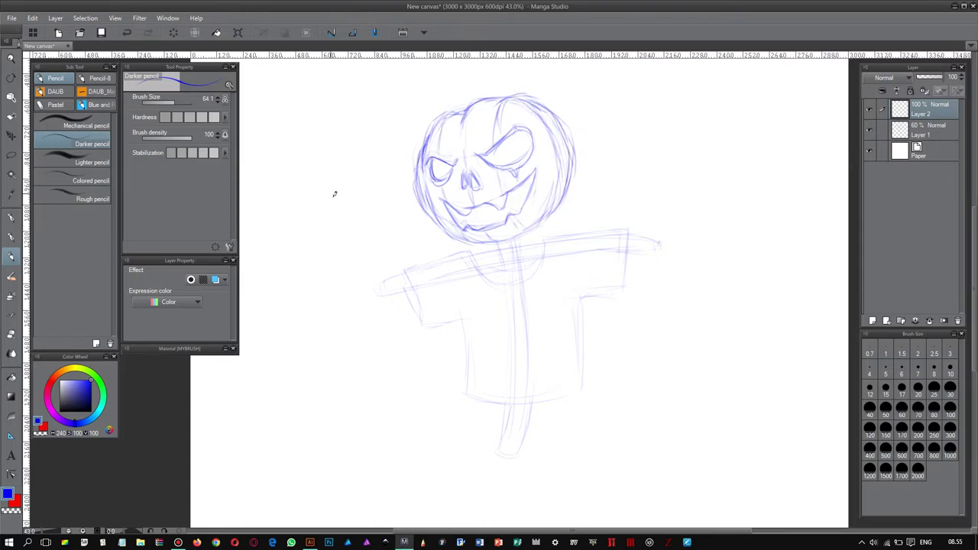
pyautogui.hotkey('alt', '[')
pyautogui.scroll(-3, 543, 346)
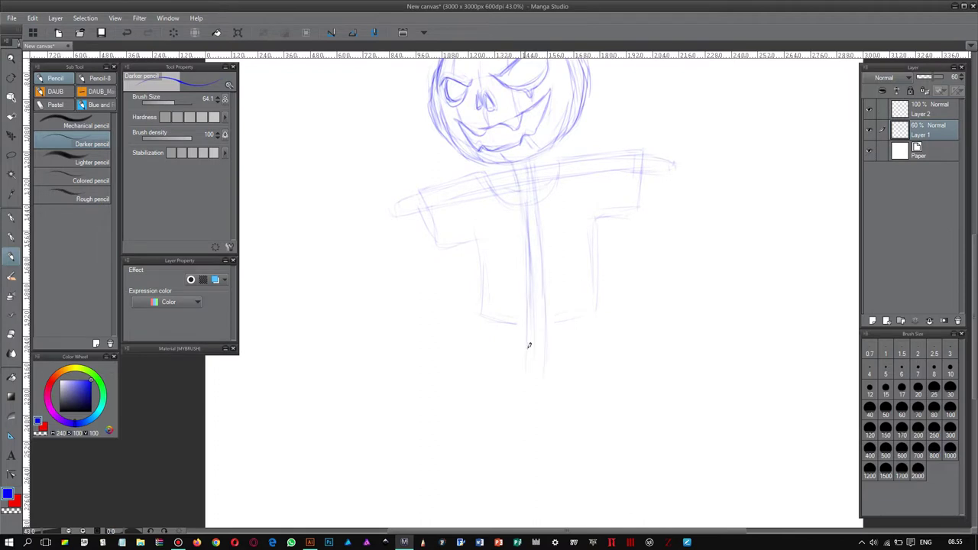
# Step: Retrace the line down the pole and recentre the view on the scarecrow's torso
pyautogui.moveTo(526, 275); pyautogui.dragTo(530, 387)
pyautogui.scroll(-3, 548, 260)
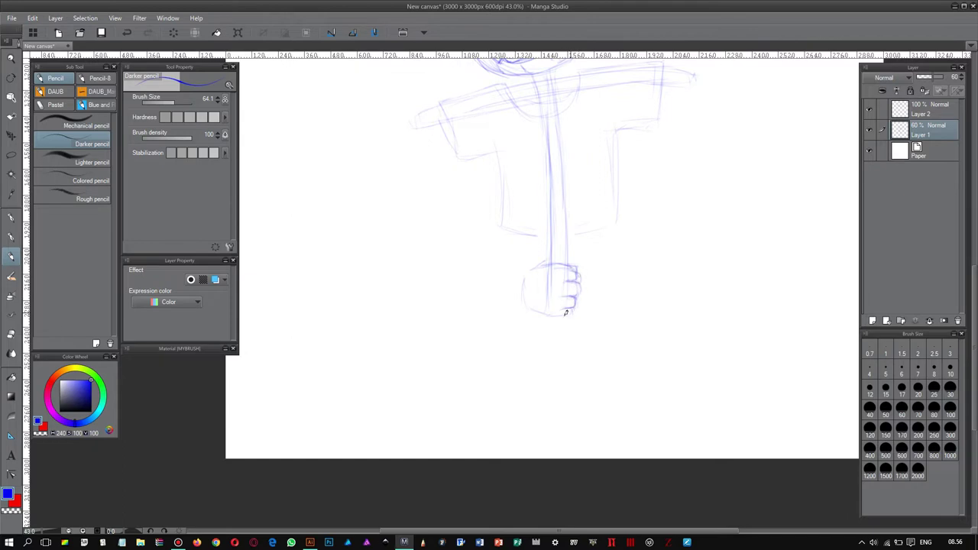
pyautogui.scroll(2, 529, 269)
pyautogui.scroll(-3, 576, 281)
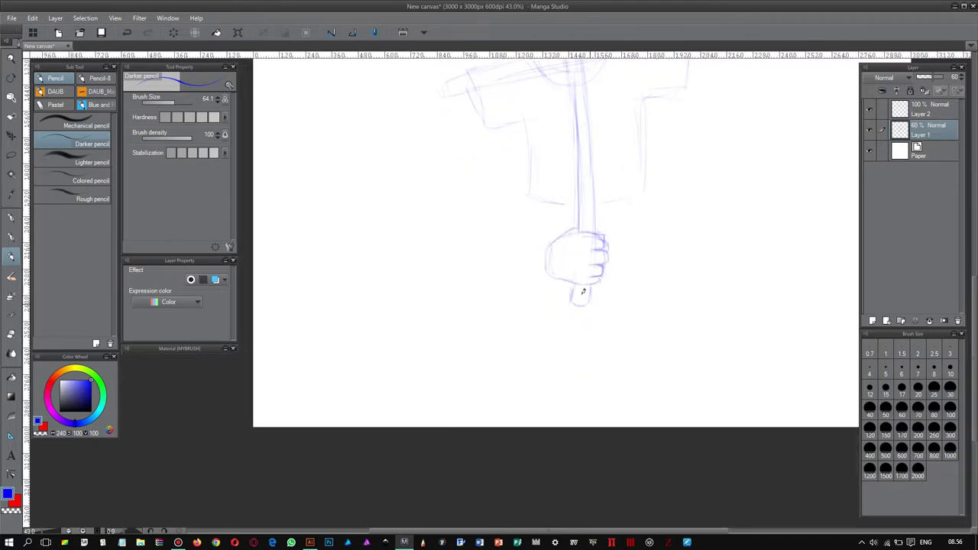
pyautogui.scroll(5, 582, 292)
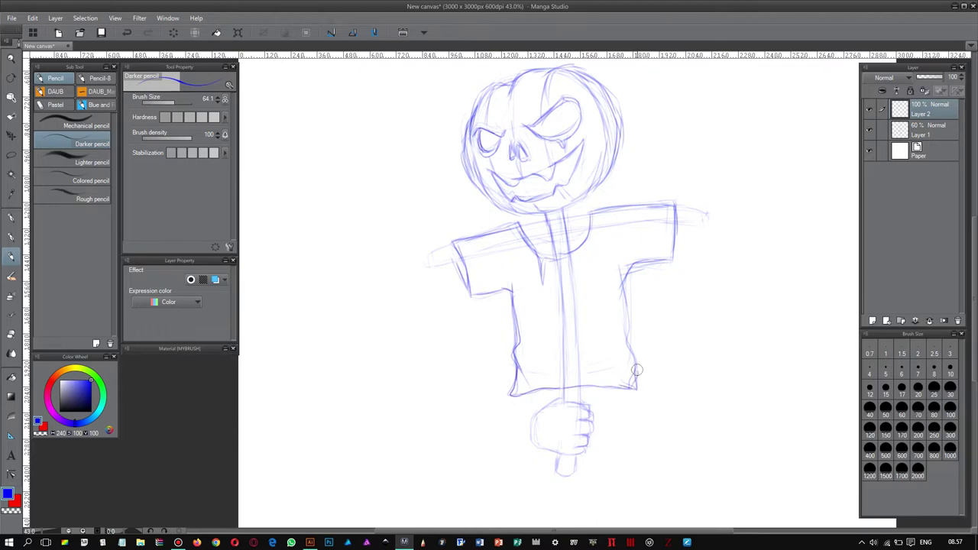
pyautogui.scroll(1, 617, 281)
pyautogui.scroll(1, 420, 239)
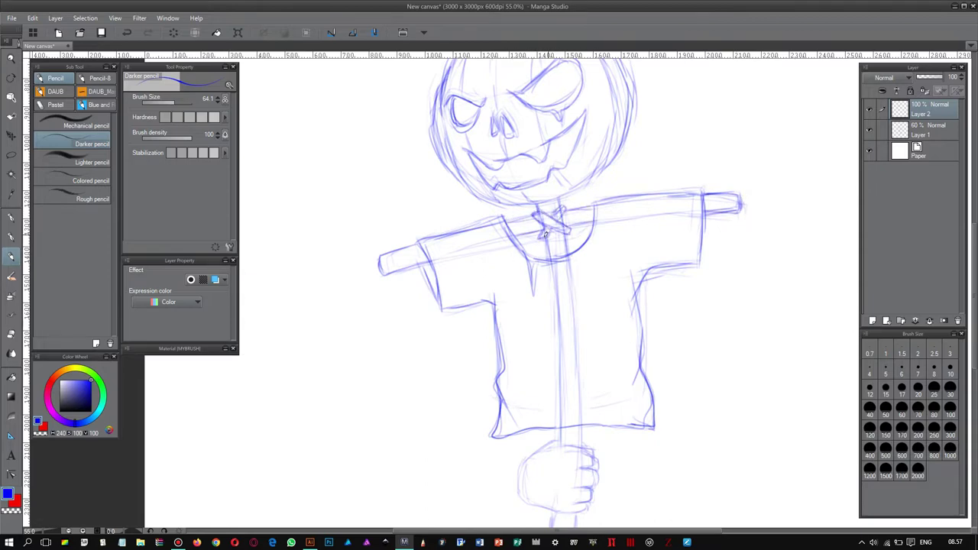
pyautogui.moveTo(595, 202)
pyautogui.mouseDown()
pyautogui.moveTo(515, 153)
pyautogui.moveTo(506, 226)
pyautogui.mouseUp()
# Step: Redo the collar and draw the shirt's centre line below it on the drawing layer
pyautogui.hotkey('ctrl', 'z')
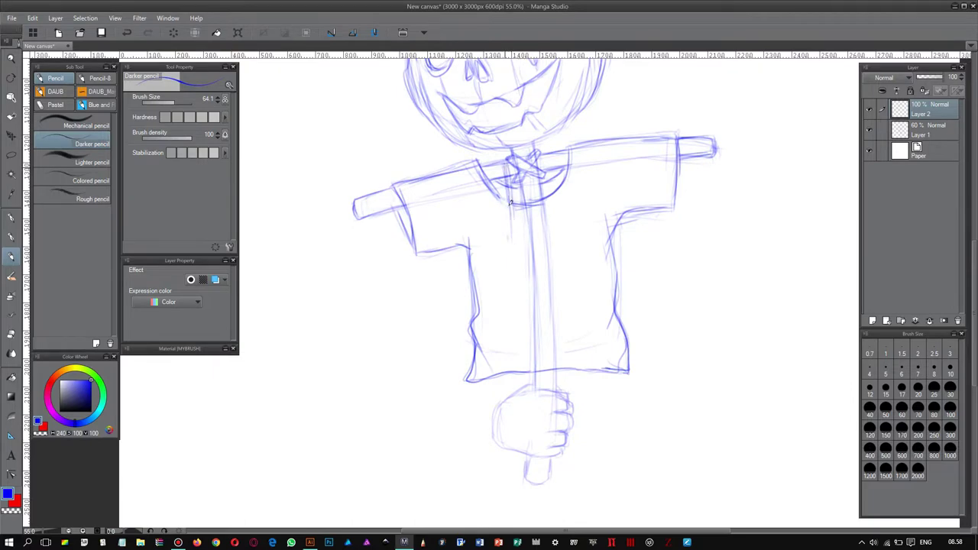
pyautogui.moveTo(545, 177); pyautogui.dragTo(542, 239)
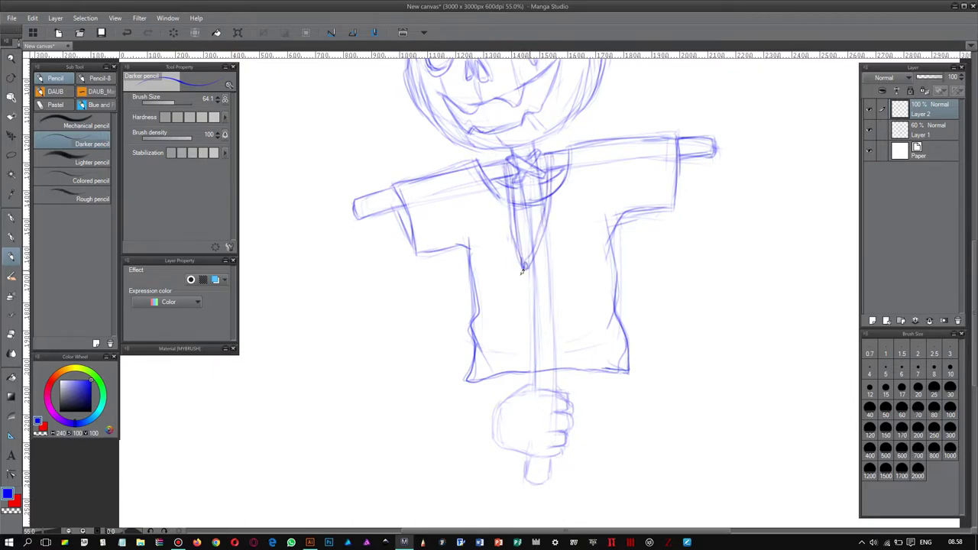
pyautogui.moveTo(526, 166); pyautogui.dragTo(522, 208)
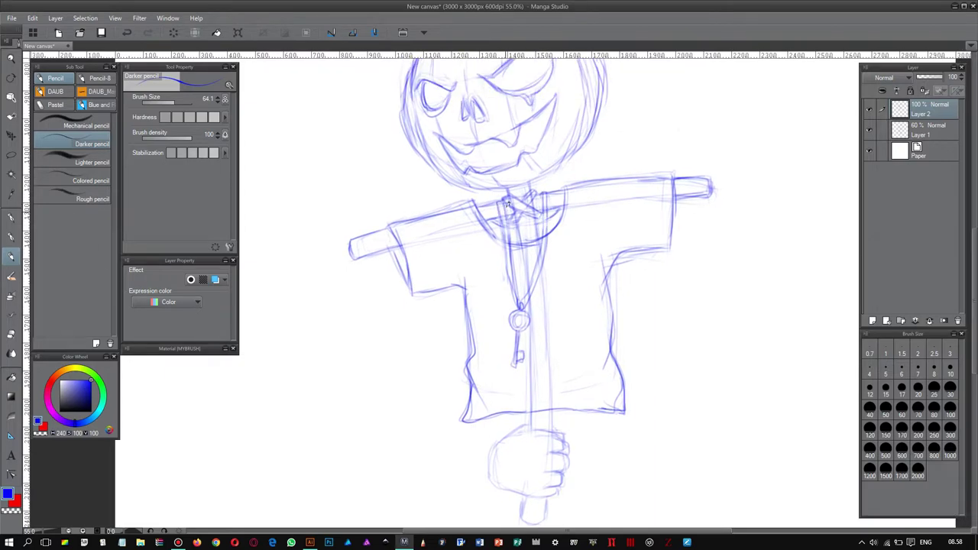
pyautogui.moveTo(545, 230); pyautogui.dragTo(540, 165)
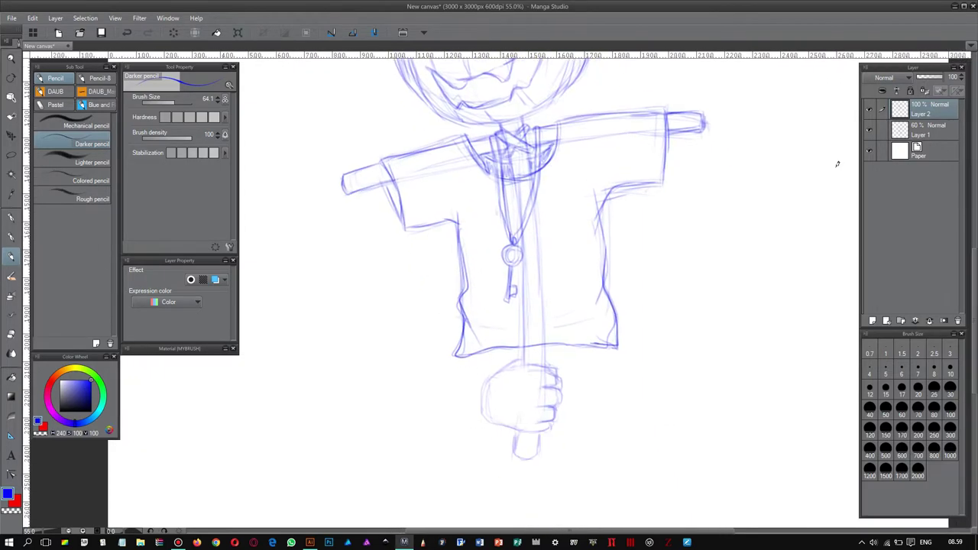
pyautogui.click(924, 130)
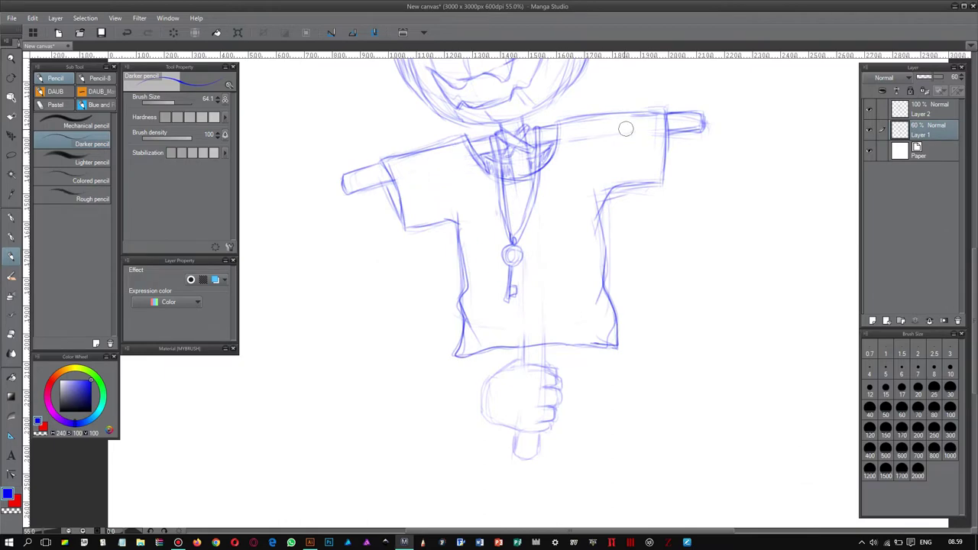
pyautogui.hotkey('alt', ']')
pyautogui.moveTo(521, 353); pyautogui.dragTo(560, 269)
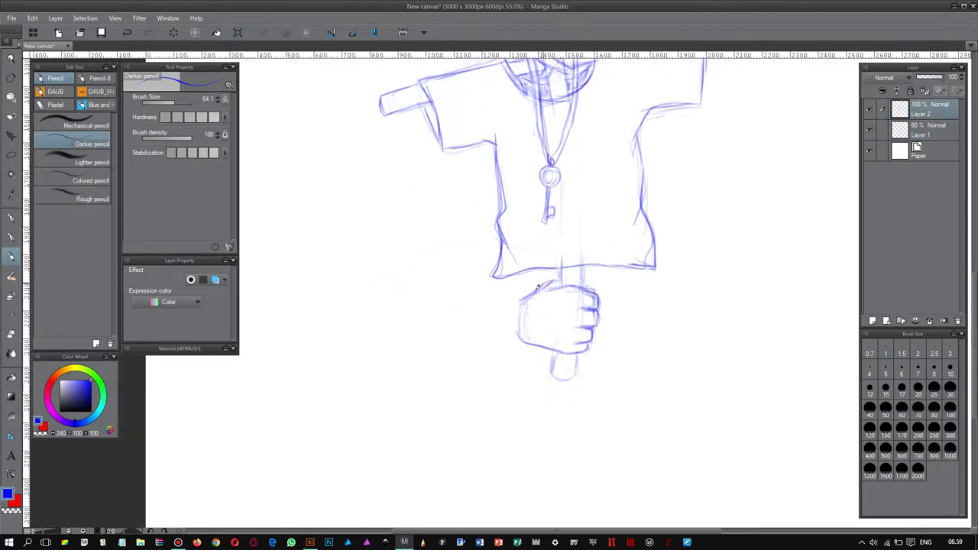
pyautogui.moveTo(550, 366); pyautogui.dragTo(580, 503)
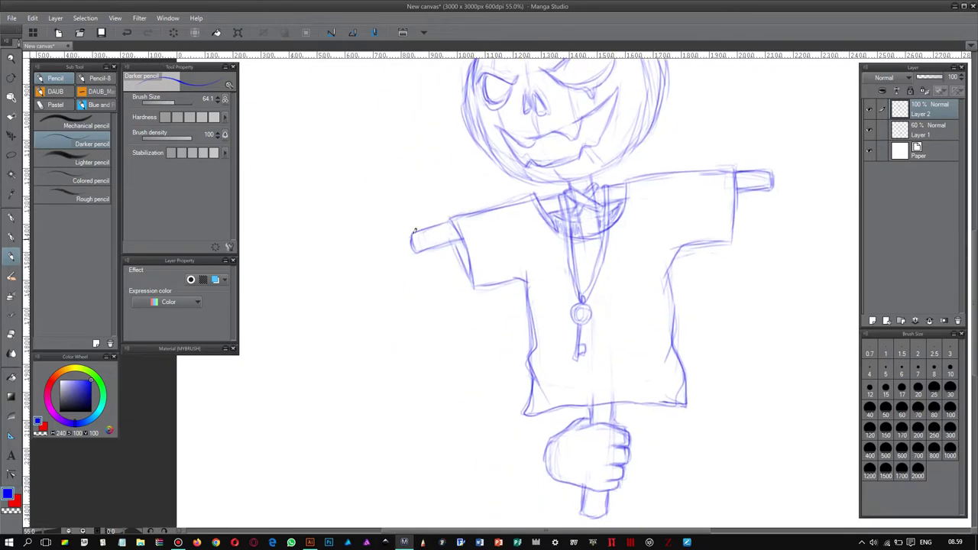
pyautogui.hscroll(3, 648, 194)
# Step: Add the right sleeve line, a short shirt line, and hatching across the pumpkin's mouth
pyautogui.moveTo(644, 243); pyautogui.dragTo(578, 295)
pyautogui.moveTo(436, 267); pyautogui.dragTo(438, 291)
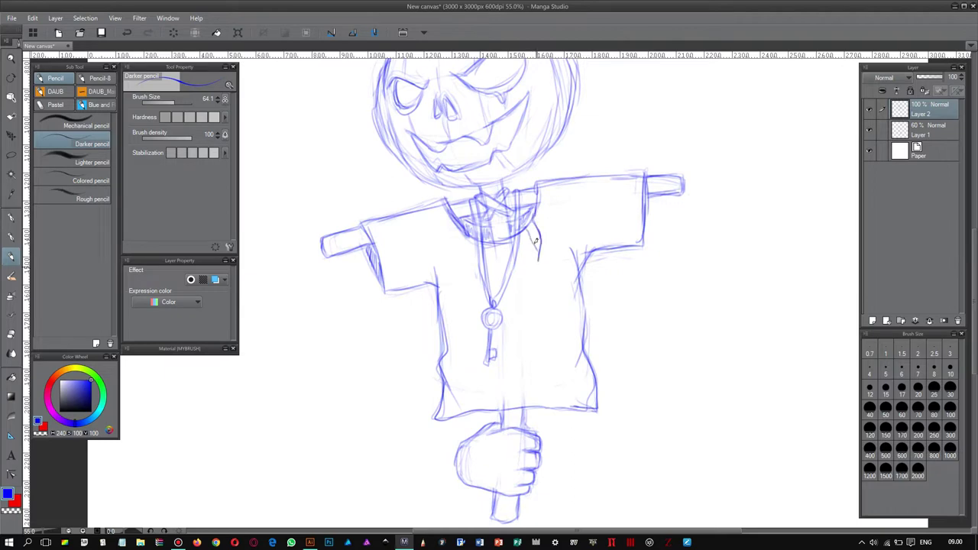
pyautogui.moveTo(523, 187); pyautogui.dragTo(554, 251)
pyautogui.moveTo(450, 201); pyautogui.dragTo(462, 228)
pyautogui.moveTo(486, 202); pyautogui.dragTo(481, 231)
pyautogui.moveTo(527, 184); pyautogui.dragTo(507, 226)
pyautogui.moveTo(551, 165); pyautogui.dragTo(535, 213)
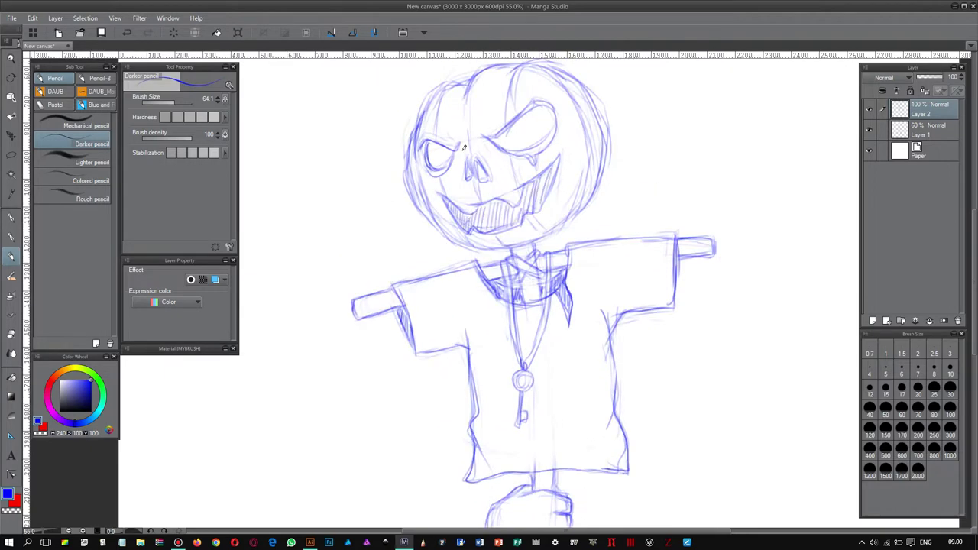
# Step: Hatch the pumpkin's right eye, darken the head's left outline, and select the rough sketch layer
pyautogui.moveTo(519, 119); pyautogui.dragTo(496, 148)
pyautogui.moveTo(548, 108); pyautogui.dragTo(519, 156)
pyautogui.scroll(3, 449, 215)
pyautogui.moveTo(416, 246); pyautogui.dragTo(402, 352)
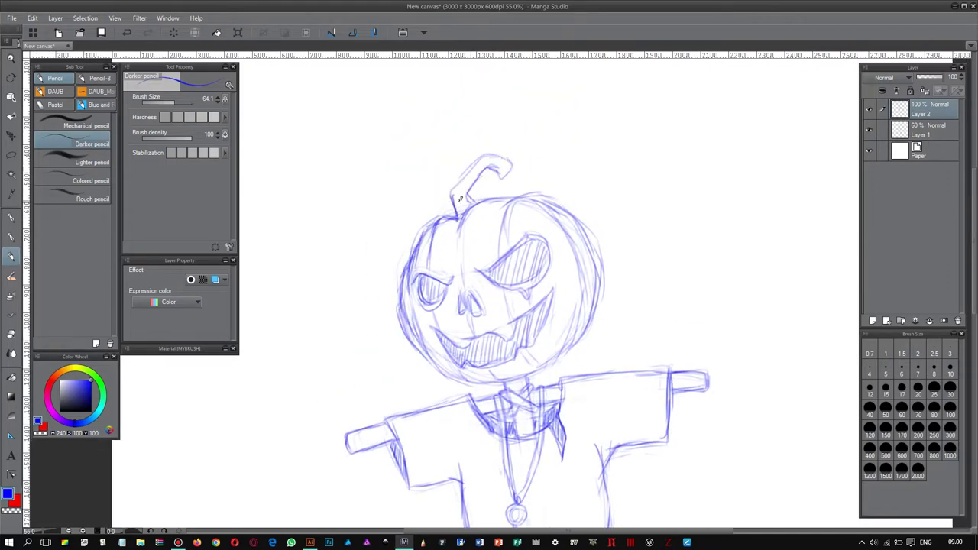
pyautogui.scroll(-3, 489, 291)
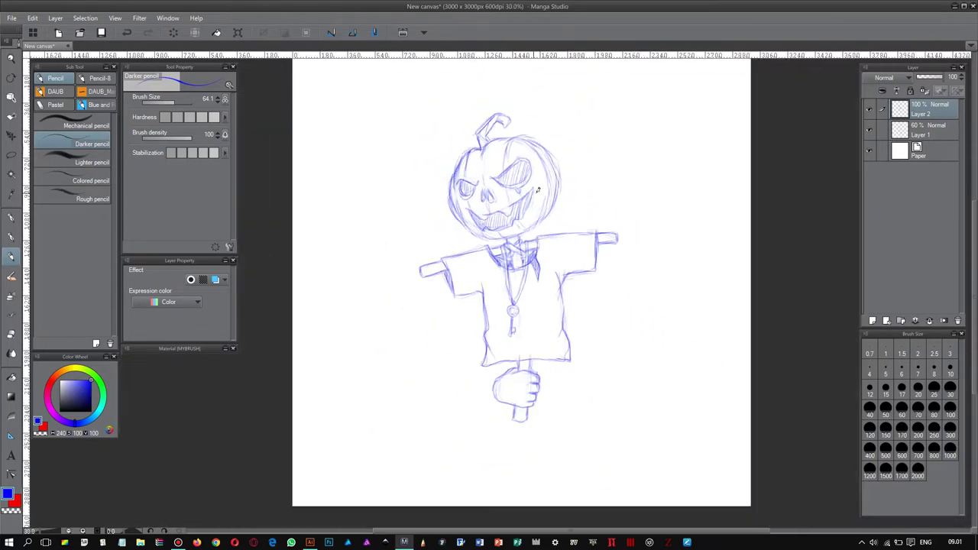
pyautogui.click(921, 130)
pyautogui.scroll(-1, 650, 190)
# Step: Lasso the scarecrow sketch, paste it into a new Illustrator document and scale it to the artboard
pyautogui.press('m')
pyautogui.moveTo(442, 136)
pyautogui.mouseDown()
pyautogui.moveTo(585, 400)
pyautogui.moveTo(434, 150)
pyautogui.mouseUp()
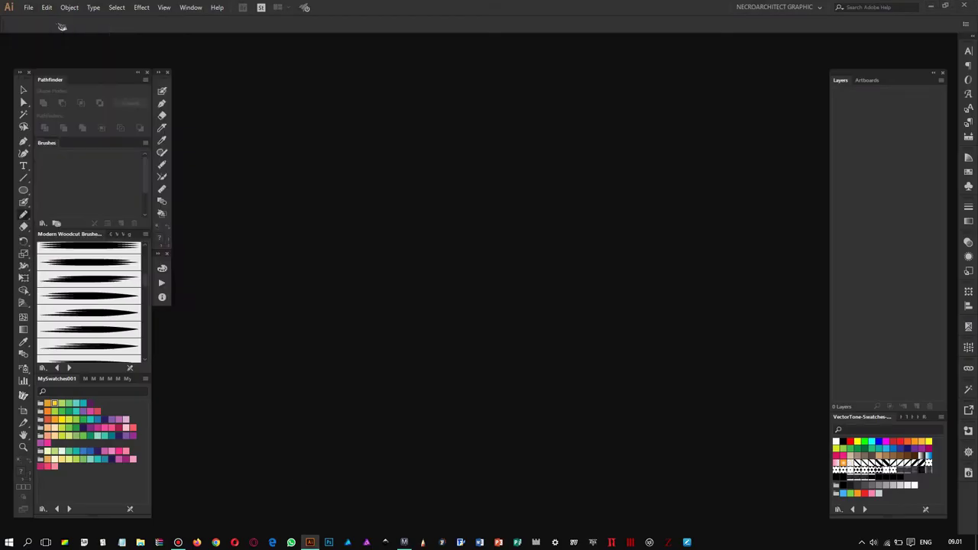
pyautogui.hotkey('ctrl', 'n')
pyautogui.press('Return')
pyautogui.scroll(-3, 585, 201)
pyautogui.hotkey('ctrl', 'v')
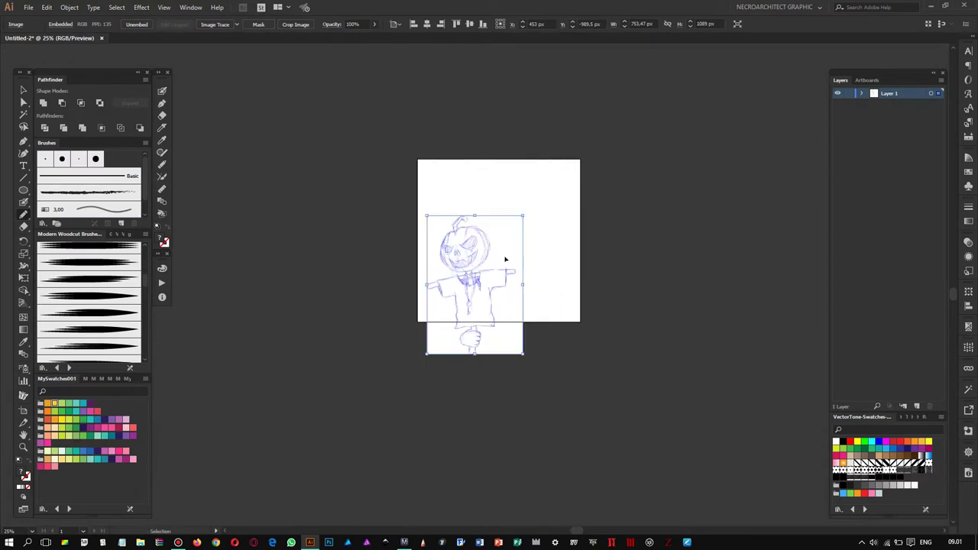
pyautogui.scroll(2, 499, 267)
pyautogui.moveTo(574, 125)
pyautogui.mouseDown()
pyautogui.moveTo(553, 349)
pyautogui.moveTo(537, 343)
pyautogui.mouseUp()
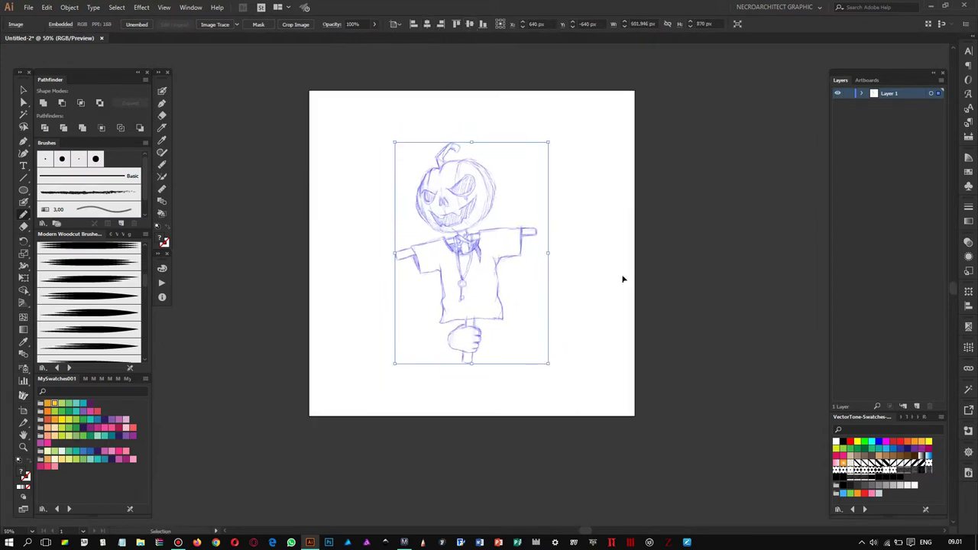
pyautogui.click(629, 280)
# Step: Lock the sketch layer, add Layer 2, and ink the right eye's outline with the Blob Brush
pyautogui.hotkey('ctrl', '+')
pyautogui.click(848, 94)
pyautogui.hotkey('ctrl', 'l')
pyautogui.hotkey('ctrl', '+')
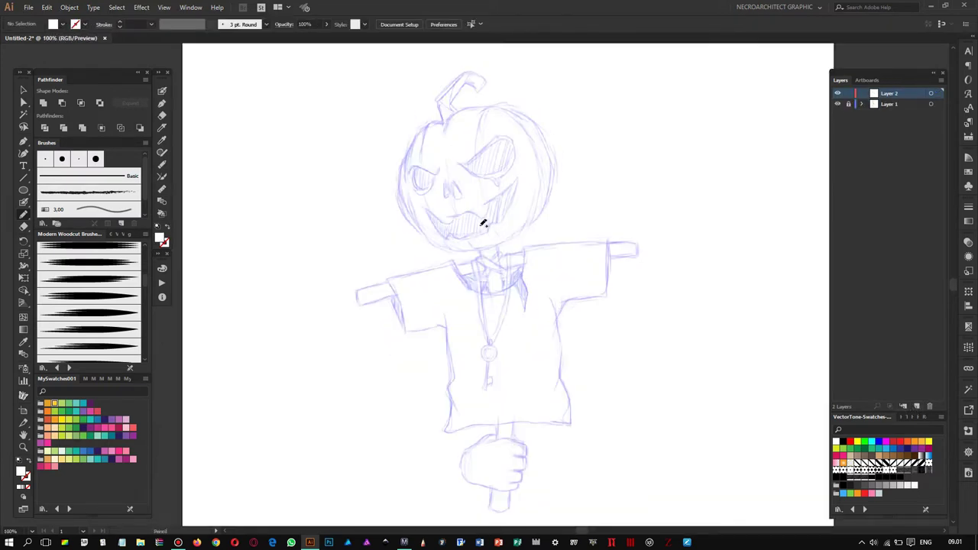
pyautogui.hotkey('ctrl', '+')
pyautogui.moveTo(422, 261); pyautogui.dragTo(399, 233)
pyautogui.moveTo(454, 177); pyautogui.dragTo(523, 191)
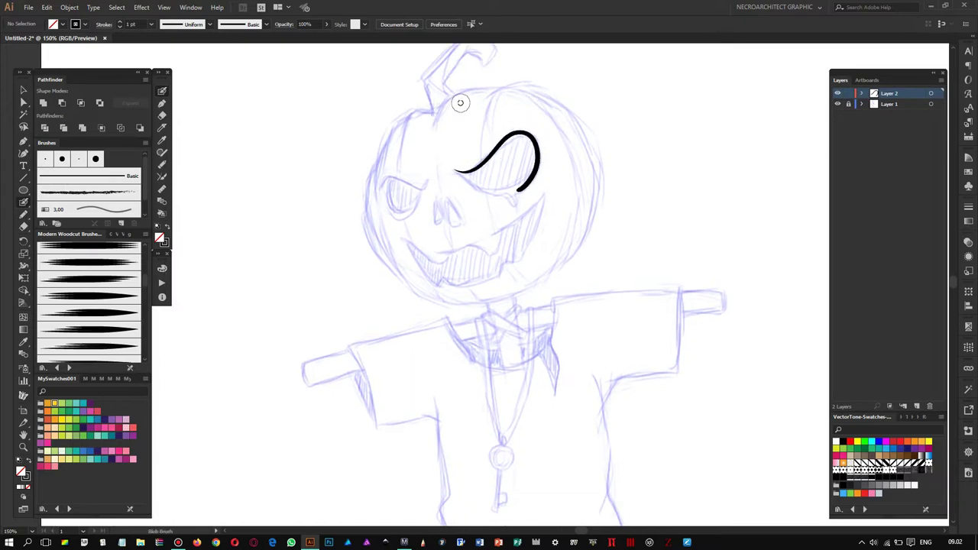
# Step: Ink the right eye's lower line and top flick, the left eye, and the nose
pyautogui.hotkey('ctrl', 'z')
pyautogui.hotkey('ctrl', '+')
pyautogui.hotkey('ctrl', '+')
pyautogui.moveTo(446, 217)
pyautogui.mouseDown()
pyautogui.moveTo(606, 229)
pyautogui.moveTo(489, 243)
pyautogui.moveTo(526, 263)
pyautogui.moveTo(578, 259)
pyautogui.mouseUp()
pyautogui.moveTo(606, 132); pyautogui.dragTo(622, 157)
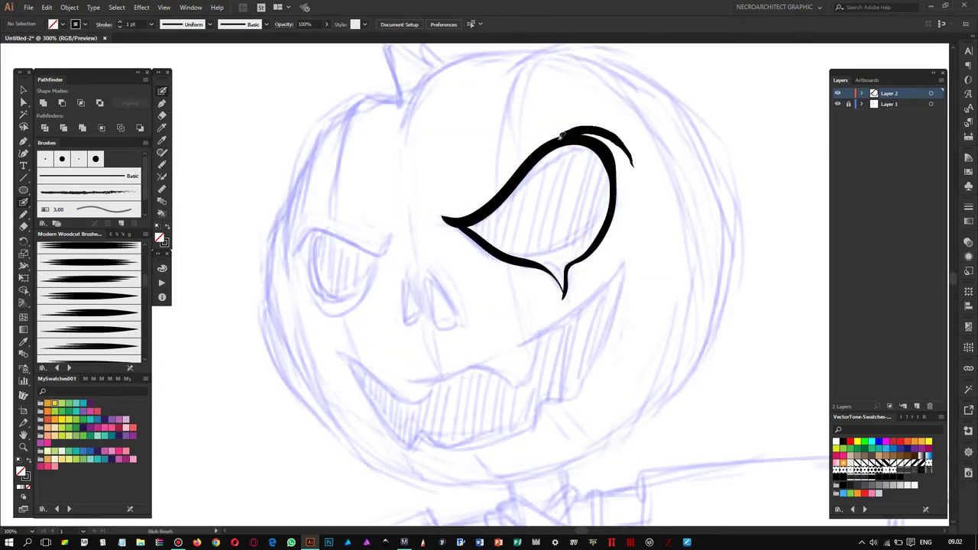
pyautogui.hotkey('ctrl', 'z')
pyautogui.moveTo(581, 107); pyautogui.dragTo(634, 115)
pyautogui.moveTo(428, 217)
pyautogui.mouseDown()
pyautogui.moveTo(342, 233)
pyautogui.moveTo(381, 281)
pyautogui.moveTo(417, 228)
pyautogui.mouseUp()
pyautogui.hotkey('ctrl', 'z')
pyautogui.moveTo(357, 263)
pyautogui.mouseDown()
pyautogui.moveTo(420, 233)
pyautogui.moveTo(445, 275)
pyautogui.moveTo(461, 243)
pyautogui.moveTo(489, 269)
pyautogui.moveTo(428, 306)
pyautogui.moveTo(571, 242)
pyautogui.moveTo(654, 165)
pyautogui.moveTo(544, 342)
pyautogui.moveTo(428, 344)
pyautogui.moveTo(544, 341)
pyautogui.mouseUp()
# Step: Close the bottom of the jaw and ink the pumpkin's top outline with a ridge line
pyautogui.scroll(-1, 454, 227)
pyautogui.scroll(-2, 481, 260)
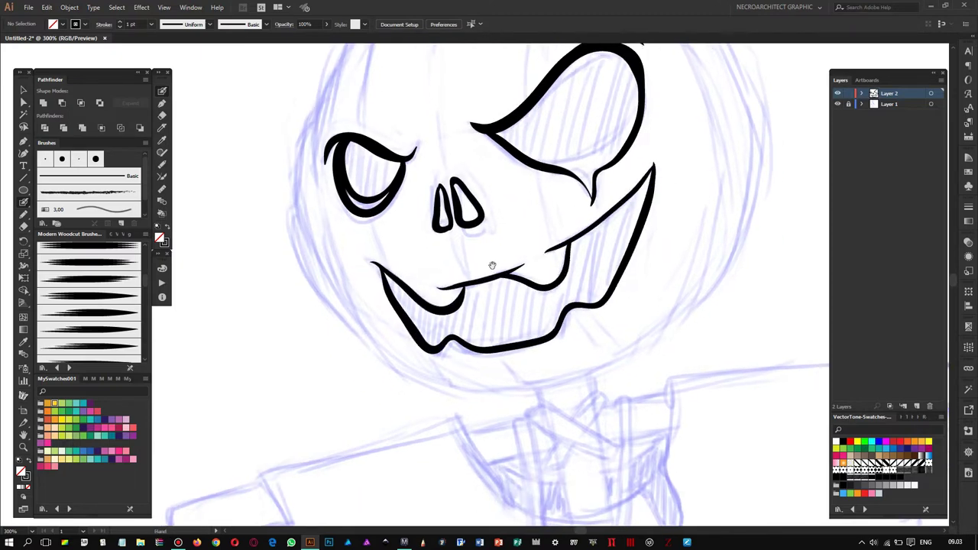
pyautogui.moveTo(466, 229); pyautogui.dragTo(517, 317)
pyautogui.moveTo(374, 267); pyautogui.dragTo(382, 191)
pyautogui.hotkey('ctrl', 'z')
pyautogui.moveTo(368, 249); pyautogui.dragTo(436, 106)
pyautogui.moveTo(508, 144)
pyautogui.mouseDown()
pyautogui.moveTo(465, 211)
pyautogui.moveTo(570, 127)
pyautogui.mouseUp()
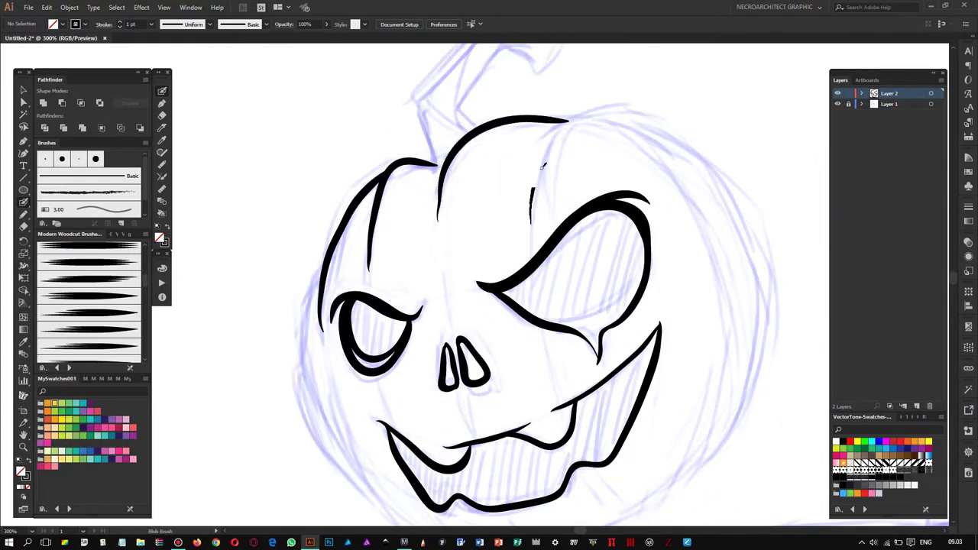
pyautogui.moveTo(637, 124); pyautogui.dragTo(532, 223)
pyautogui.moveTo(535, 229); pyautogui.dragTo(457, 221)
# Step: Ink more ridges, the pumpkin's right outline down to the chin, and close the lower chin
pyautogui.moveTo(579, 134); pyautogui.dragTo(649, 297)
pyautogui.moveTo(572, 114); pyautogui.dragTo(669, 227)
pyautogui.moveTo(657, 187)
pyautogui.mouseDown()
pyautogui.moveTo(685, 345)
pyautogui.moveTo(660, 235)
pyautogui.mouseUp()
pyautogui.moveTo(684, 184); pyautogui.dragTo(611, 348)
pyautogui.moveTo(642, 296)
pyautogui.mouseDown()
pyautogui.moveTo(596, 383)
pyautogui.moveTo(546, 408)
pyautogui.mouseUp()
pyautogui.moveTo(604, 229); pyautogui.dragTo(614, 281)
pyautogui.moveTo(599, 92); pyautogui.dragTo(621, 141)
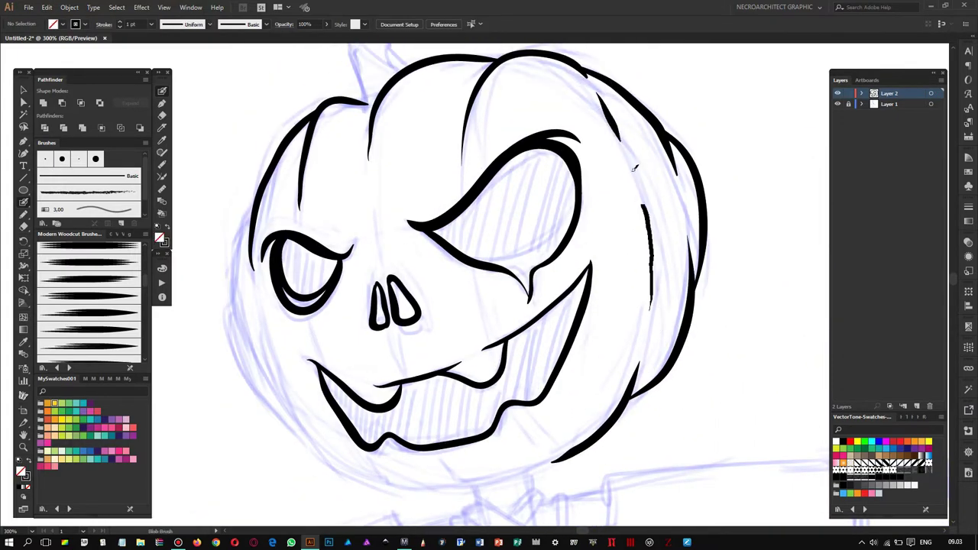
pyautogui.moveTo(489, 342); pyautogui.dragTo(634, 315)
pyautogui.moveTo(519, 346); pyautogui.dragTo(433, 316)
# Step: Trace the pumpkin's left and lower-left outline in bold black strokes
pyautogui.moveTo(320, 151); pyautogui.dragTo(433, 336)
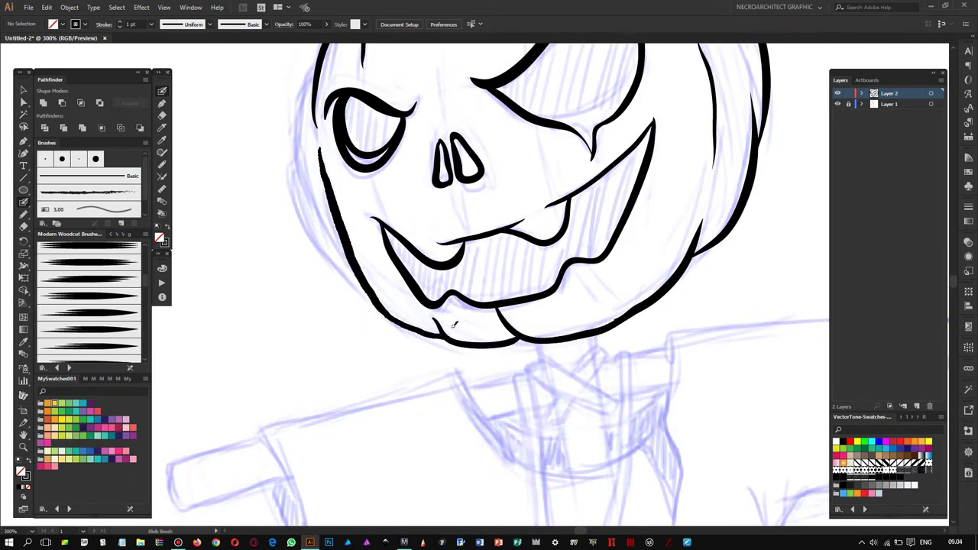
pyautogui.moveTo(535, 267); pyautogui.dragTo(592, 334)
pyautogui.moveTo(361, 217); pyautogui.dragTo(436, 365)
pyautogui.moveTo(416, 327); pyautogui.dragTo(498, 402)
pyautogui.moveTo(377, 112)
pyautogui.mouseDown()
pyautogui.moveTo(353, 172)
pyautogui.moveTo(413, 338)
pyautogui.mouseUp()
pyautogui.moveTo(348, 210); pyautogui.dragTo(365, 282)
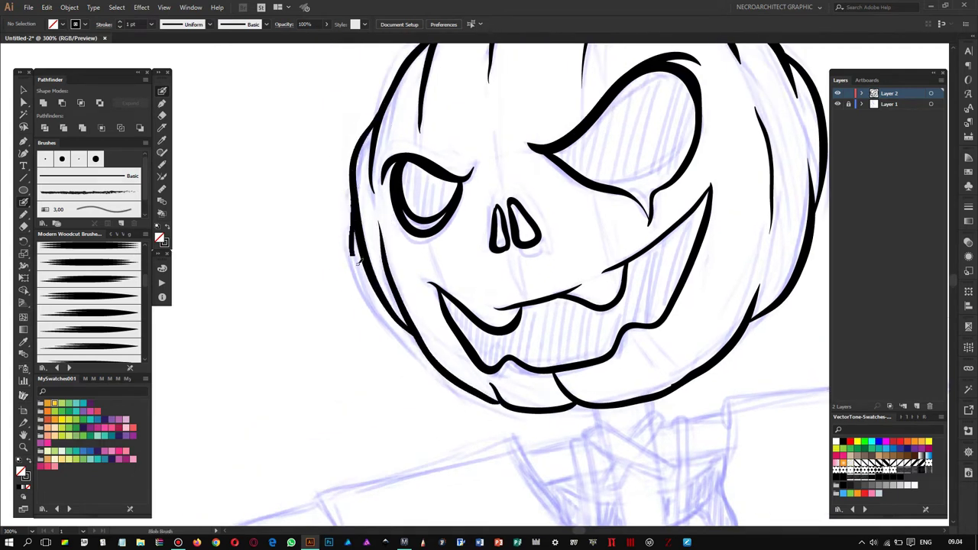
pyautogui.scroll(-3, 446, 255)
pyautogui.scroll(3, 366, 191)
# Step: Ink the pumpkin's stem with inner detail lines, undoing the unwanted strokes
pyautogui.moveTo(386, 224)
pyautogui.mouseDown()
pyautogui.moveTo(372, 122)
pyautogui.moveTo(504, 76)
pyautogui.moveTo(523, 122)
pyautogui.moveTo(463, 112)
pyautogui.moveTo(505, 101)
pyautogui.moveTo(424, 187)
pyautogui.mouseUp()
pyautogui.hotkey('ctrl', 'z')
pyautogui.moveTo(458, 114); pyautogui.dragTo(417, 177)
pyautogui.moveTo(409, 121); pyautogui.dragTo(397, 177)
pyautogui.hotkey('ctrl', 'z')
pyautogui.moveTo(419, 123)
pyautogui.mouseDown()
pyautogui.moveTo(401, 200)
pyautogui.moveTo(413, 207)
pyautogui.moveTo(434, 173)
pyautogui.mouseUp()
pyautogui.hotkey('ctrl', 'z')
pyautogui.scroll(-10, 482, 194)
pyautogui.scroll(-2, 482, 194)
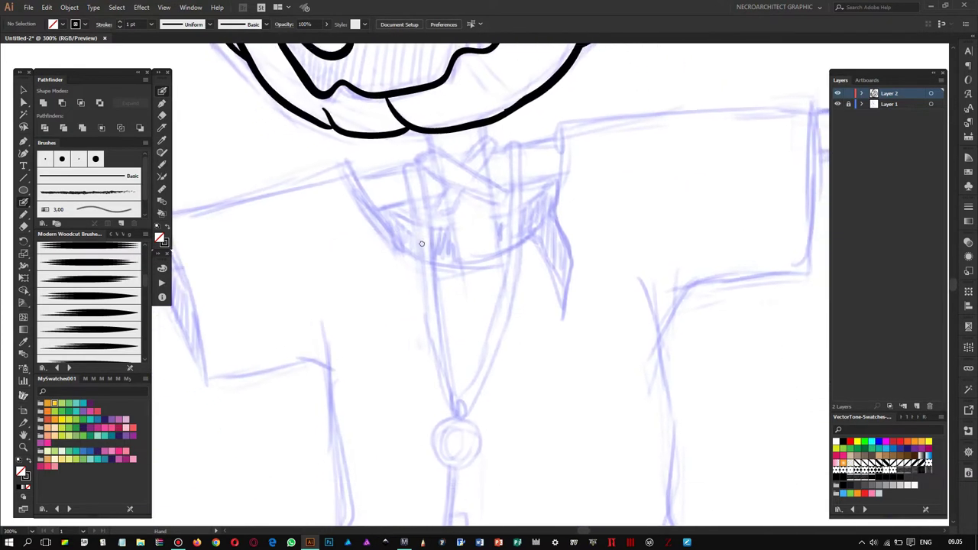
# Step: Add a new layer and ink the shirt's wavy left shoulder and right edge
pyautogui.hotkey('ctrl', 'l')
pyautogui.scroll(2, 306, 229)
pyautogui.moveTo(205, 206)
pyautogui.mouseDown()
pyautogui.moveTo(269, 193)
pyautogui.moveTo(473, 235)
pyautogui.mouseUp()
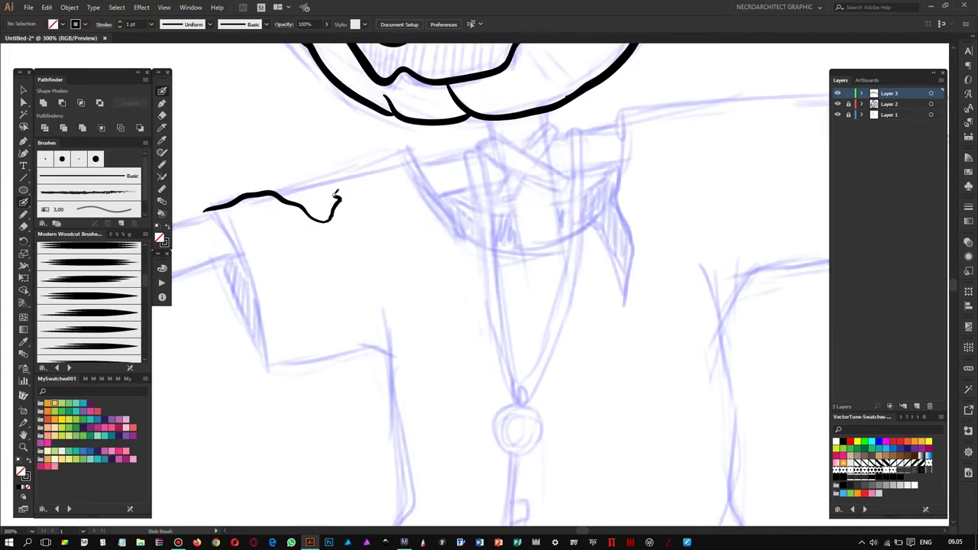
pyautogui.moveTo(619, 120); pyautogui.dragTo(626, 351)
pyautogui.moveTo(625, 229)
pyautogui.mouseDown()
pyautogui.moveTo(427, 176)
pyautogui.moveTo(615, 256)
pyautogui.mouseUp()
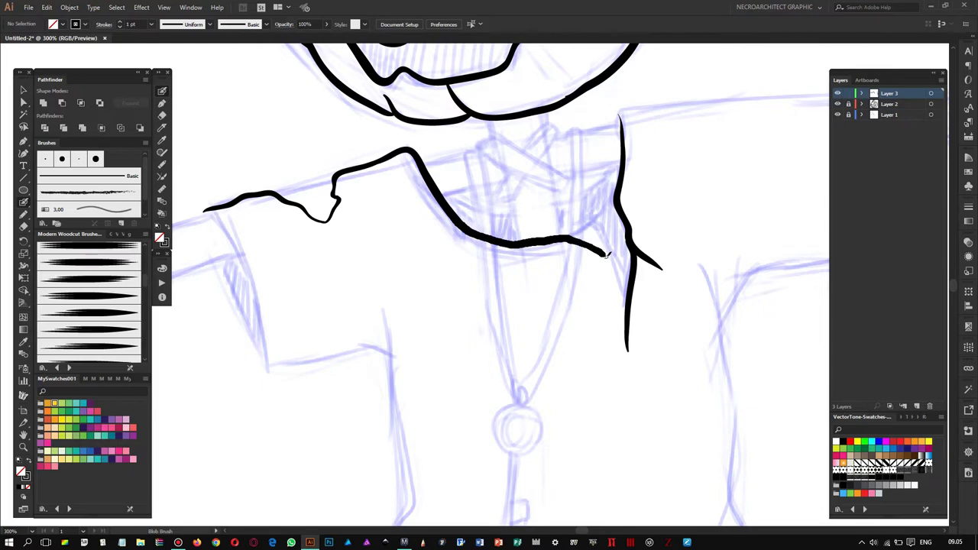
pyautogui.scroll(2, 611, 252)
pyautogui.hscroll(-3, 458, 229)
# Step: Redraw the shirt's left side from the shoulder down
pyautogui.moveTo(313, 173); pyautogui.dragTo(459, 317)
pyautogui.hotkey('ctrl', 'z')
pyautogui.moveTo(344, 205)
pyautogui.mouseDown()
pyautogui.moveTo(504, 314)
pyautogui.moveTo(508, 352)
pyautogui.mouseUp()
pyautogui.scroll(-5, 508, 351)
pyautogui.moveTo(481, 196)
pyautogui.mouseDown()
pyautogui.moveTo(491, 327)
pyautogui.moveTo(727, 349)
pyautogui.mouseUp()
pyautogui.hotkey('ctrl', 'z')
pyautogui.moveTo(496, 346); pyautogui.dragTo(423, 267)
pyautogui.moveTo(656, 291); pyautogui.dragTo(419, 233)
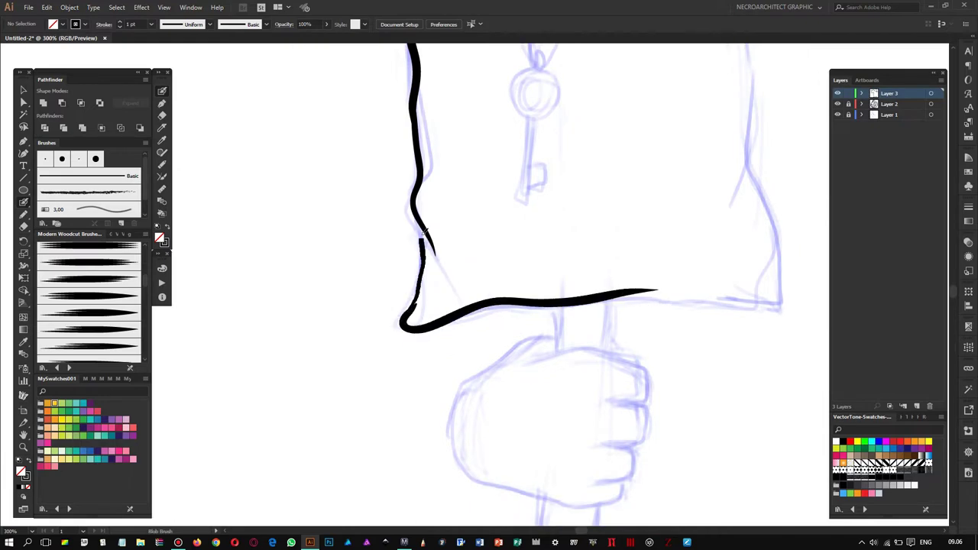
# Step: Ink the shirt's bottom hem and the shoulder and sleeve outline
pyautogui.moveTo(426, 280); pyautogui.dragTo(335, 292)
pyautogui.moveTo(492, 322); pyautogui.dragTo(714, 301)
pyautogui.hotkey('ctrl', 'z')
pyautogui.moveTo(580, 313)
pyautogui.mouseDown()
pyautogui.moveTo(664, 135)
pyautogui.moveTo(614, 299)
pyautogui.mouseUp()
pyautogui.moveTo(602, 219)
pyautogui.mouseDown()
pyautogui.moveTo(614, 198)
pyautogui.moveTo(720, 130)
pyautogui.moveTo(608, 240)
pyautogui.mouseUp()
pyautogui.moveTo(387, 110)
pyautogui.mouseDown()
pyautogui.moveTo(388, 85)
pyautogui.moveTo(579, 82)
pyautogui.moveTo(648, 233)
pyautogui.mouseUp()
pyautogui.moveTo(77, 267)
pyautogui.mouseDown()
pyautogui.moveTo(397, 283)
pyautogui.moveTo(321, 302)
pyautogui.mouseUp()
# Step: Ink the other sleeve's end with its rounded cap and a shoulder stroke
pyautogui.moveTo(136, 265); pyautogui.dragTo(281, 226)
pyautogui.moveTo(351, 193)
pyautogui.mouseDown()
pyautogui.moveTo(267, 220)
pyautogui.moveTo(375, 237)
pyautogui.mouseUp()
pyautogui.moveTo(424, 172); pyautogui.dragTo(575, 136)
pyautogui.moveTo(576, 137); pyautogui.dragTo(536, 143)
pyautogui.hotkey('ctrl', 'z')
pyautogui.hotkey('ctrl', 'z')
pyautogui.moveTo(229, 229); pyautogui.dragTo(336, 243)
pyautogui.moveTo(533, 143); pyautogui.dragTo(726, 113)
pyautogui.moveTo(550, 197)
pyautogui.mouseDown()
pyautogui.moveTo(699, 156)
pyautogui.moveTo(340, 172)
pyautogui.mouseUp()
# Step: Ink the crossbar's thin top edge, end cap and lower edge, plus collar strokes
pyautogui.moveTo(630, 98)
pyautogui.mouseDown()
pyautogui.moveTo(722, 97)
pyautogui.moveTo(638, 142)
pyautogui.mouseUp()
pyautogui.moveTo(515, 159); pyautogui.dragTo(683, 136)
pyautogui.moveTo(412, 94); pyautogui.dragTo(435, 214)
pyautogui.moveTo(462, 109); pyautogui.dragTo(483, 210)
# Step: Erase parts of the collar lines, then ink a thick rope X with collar-band strokes
pyautogui.hotkey('shift', 'e')
pyautogui.moveTo(430, 139)
pyautogui.mouseDown()
pyautogui.moveTo(473, 222)
pyautogui.moveTo(462, 263)
pyautogui.mouseUp()
pyautogui.moveTo(493, 195); pyautogui.dragTo(504, 233)
pyautogui.hotkey('shift', 'b')
pyautogui.moveTo(446, 203); pyautogui.dragTo(518, 250)
pyautogui.moveTo(502, 192)
pyautogui.mouseDown()
pyautogui.moveTo(453, 260)
pyautogui.moveTo(430, 159)
pyautogui.moveTo(475, 153)
pyautogui.mouseUp()
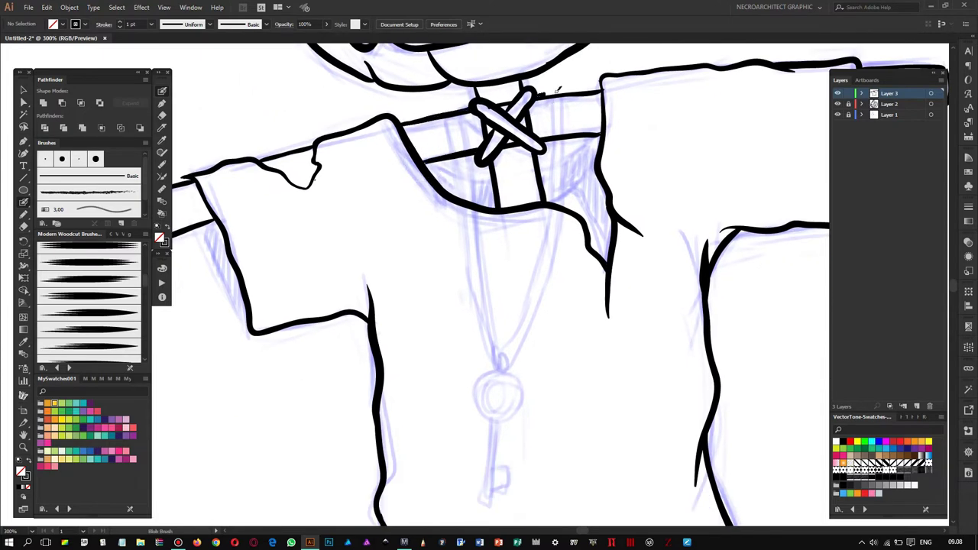
pyautogui.moveTo(546, 140); pyautogui.dragTo(604, 131)
pyautogui.moveTo(457, 162)
pyautogui.mouseDown()
pyautogui.moveTo(494, 175)
pyautogui.moveTo(588, 141)
pyautogui.mouseUp()
pyautogui.moveTo(351, 148)
pyautogui.mouseDown()
pyautogui.moveTo(386, 177)
pyautogui.moveTo(410, 120)
pyautogui.mouseUp()
# Step: Outline the fist with its bottom, top and right edges and knuckle lines
pyautogui.moveTo(410, 305)
pyautogui.mouseDown()
pyautogui.moveTo(401, 223)
pyautogui.moveTo(423, 298)
pyautogui.moveTo(527, 330)
pyautogui.moveTo(565, 313)
pyautogui.mouseUp()
pyautogui.hotkey('ctrl', 'z')
pyautogui.moveTo(401, 229)
pyautogui.mouseDown()
pyautogui.moveTo(493, 169)
pyautogui.moveTo(591, 226)
pyautogui.moveTo(569, 308)
pyautogui.mouseUp()
pyautogui.moveTo(546, 251); pyautogui.dragTo(557, 319)
pyautogui.moveTo(507, 254); pyautogui.dragTo(508, 209)
# Step: Try a post line through the fist, undo it, and erase a collar line beside the rope X
pyautogui.hotkey('ctrl', '-')
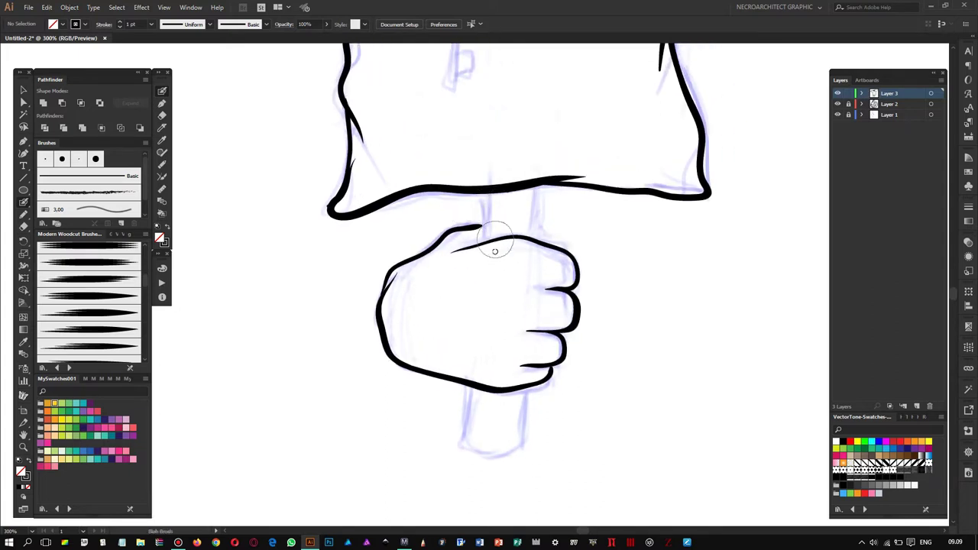
pyautogui.moveTo(491, 158); pyautogui.dragTo(482, 259)
pyautogui.moveTo(512, 299)
pyautogui.mouseDown()
pyautogui.moveTo(525, 145)
pyautogui.moveTo(581, 279)
pyautogui.mouseUp()
pyautogui.hotkey('ctrl', 'z')
pyautogui.hotkey('ctrl', 'z')
pyautogui.hotkey('ctrl', '-')
pyautogui.hotkey('ctrl', '+')
pyautogui.hotkey('ctrl', '+')
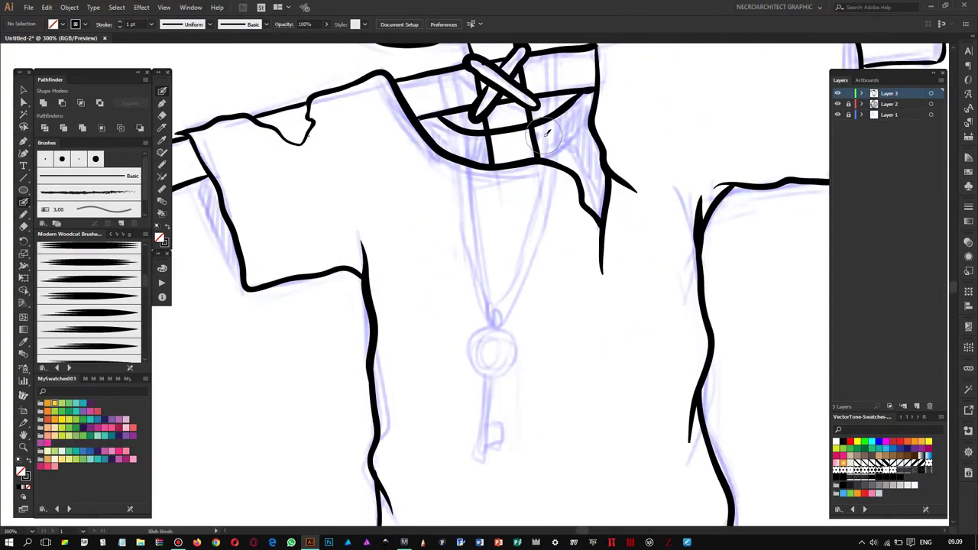
pyautogui.moveTo(534, 229); pyautogui.dragTo(535, 278)
pyautogui.hotkey('shift', 'e')
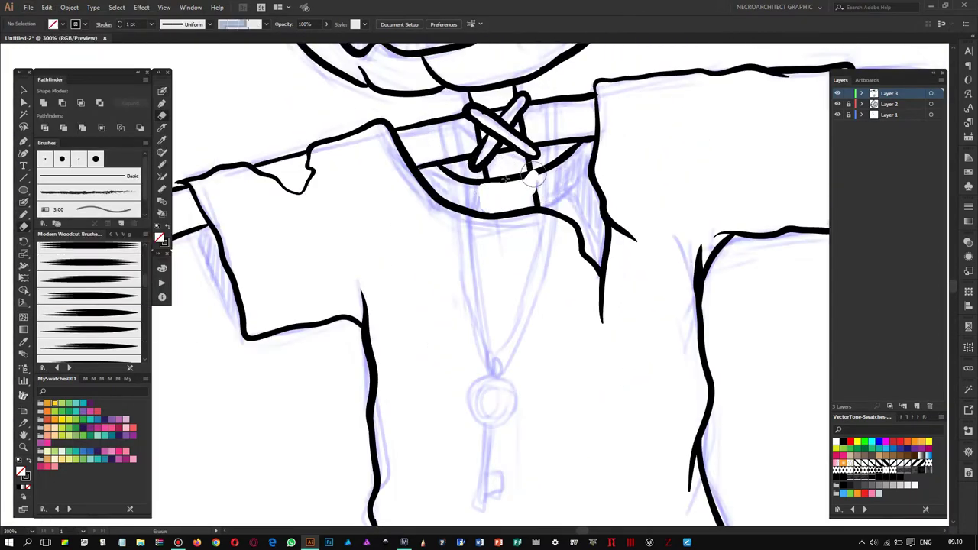
pyautogui.moveTo(530, 177); pyautogui.dragTo(534, 200)
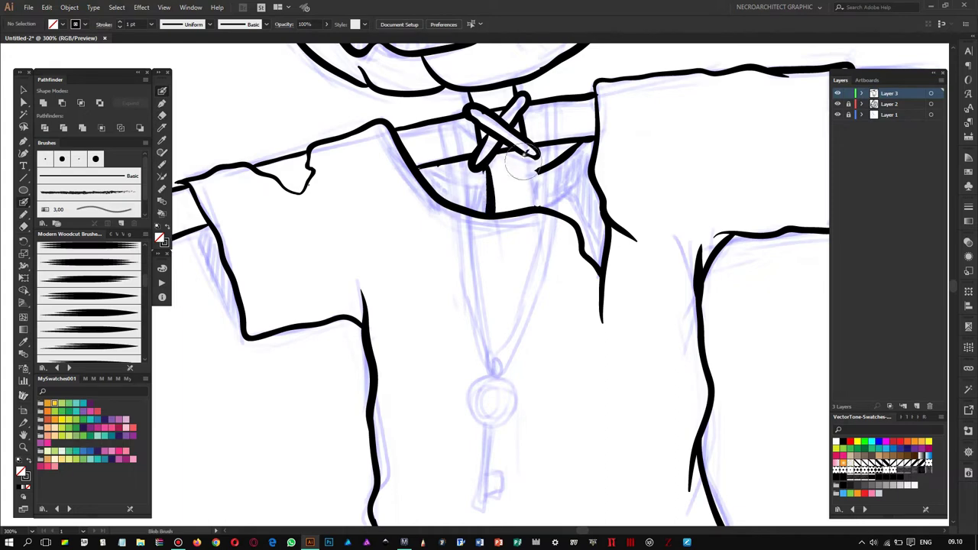
pyautogui.hotkey('ctrl', '-')
pyautogui.hotkey('ctrl', '-')
pyautogui.hotkey('ctrl', '-')
pyautogui.hotkey('shift', 'b')
# Step: Draw a straighter post line down the shirt, then undo it along with the fist outline
pyautogui.scroll(2, 486, 191)
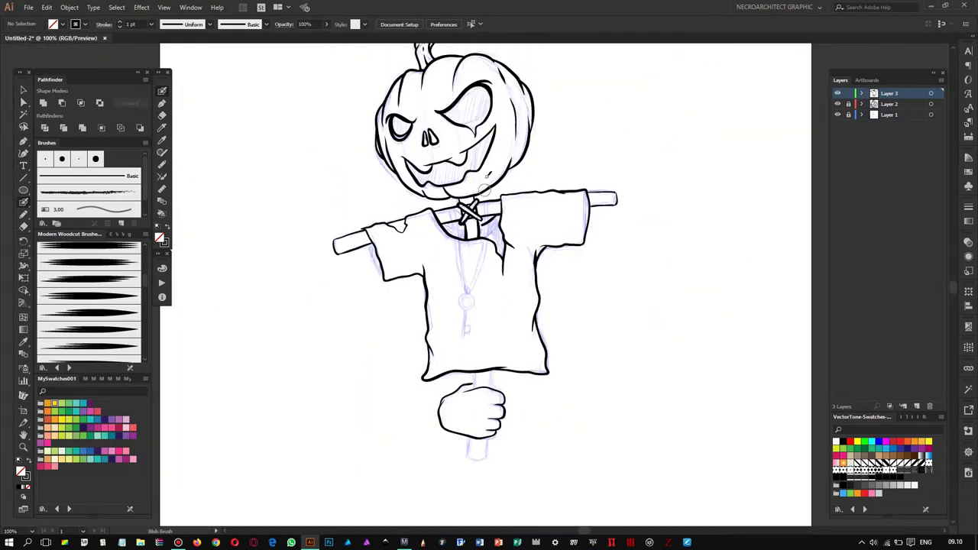
pyautogui.hotkey('ctrl', '+')
pyautogui.moveTo(484, 188); pyautogui.dragTo(479, 131)
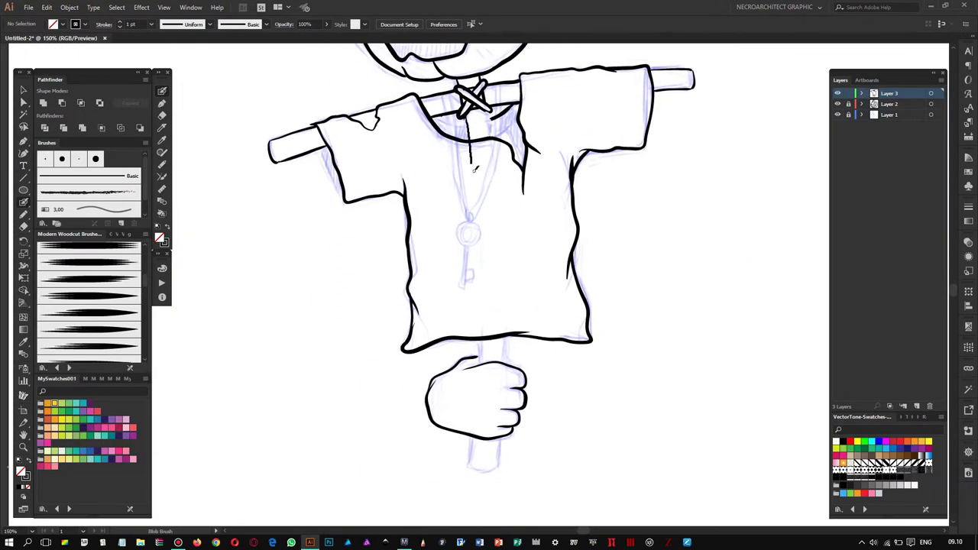
pyautogui.moveTo(482, 365); pyautogui.dragTo(486, 126)
pyautogui.scroll(-3, 473, 325)
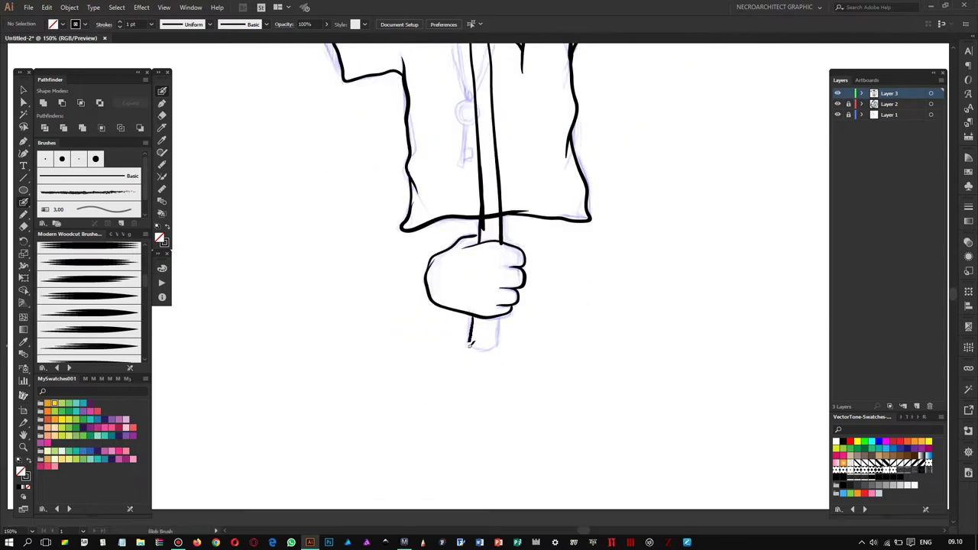
pyautogui.scroll(-2, 489, 260)
pyautogui.scroll(-1, 489, 256)
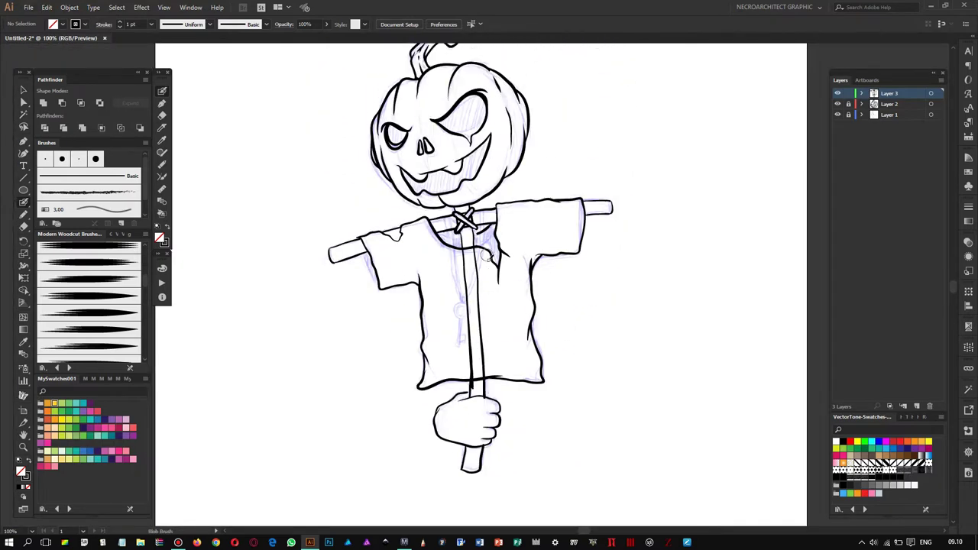
pyautogui.scroll(3, 489, 256)
pyautogui.hotkey('ctrl', 'z')
pyautogui.hotkey('ctrl', 'z')
pyautogui.scroll(-1, 489, 259)
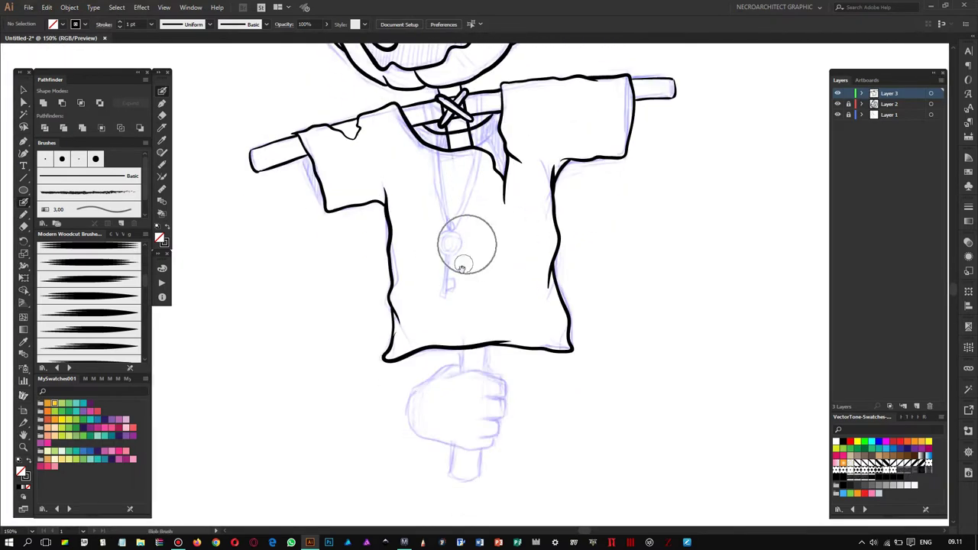
pyautogui.hotkey('ctrl', 'z')
pyautogui.scroll(-1, 481, 336)
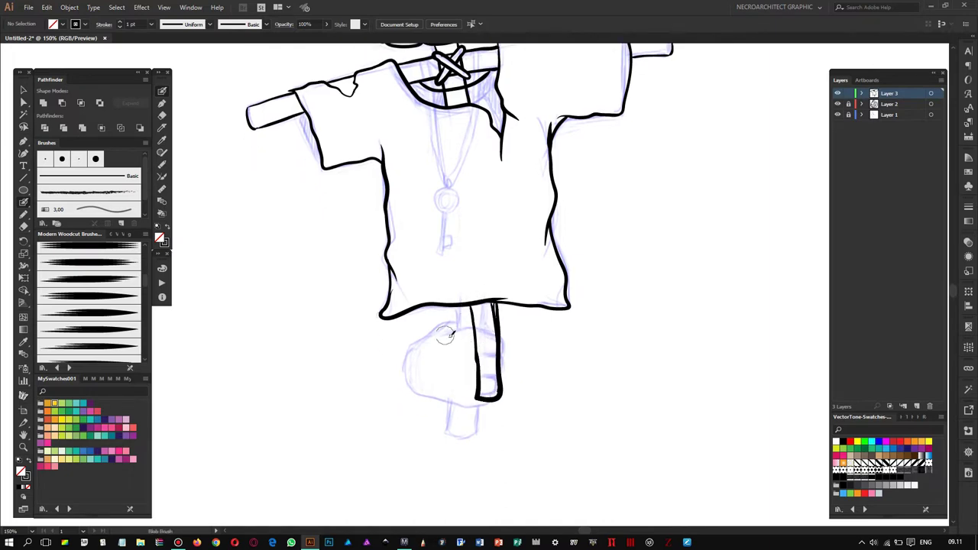
pyautogui.scroll(-1, 446, 334)
pyautogui.scroll(-1, 447, 335)
pyautogui.scroll(3, 413, 197)
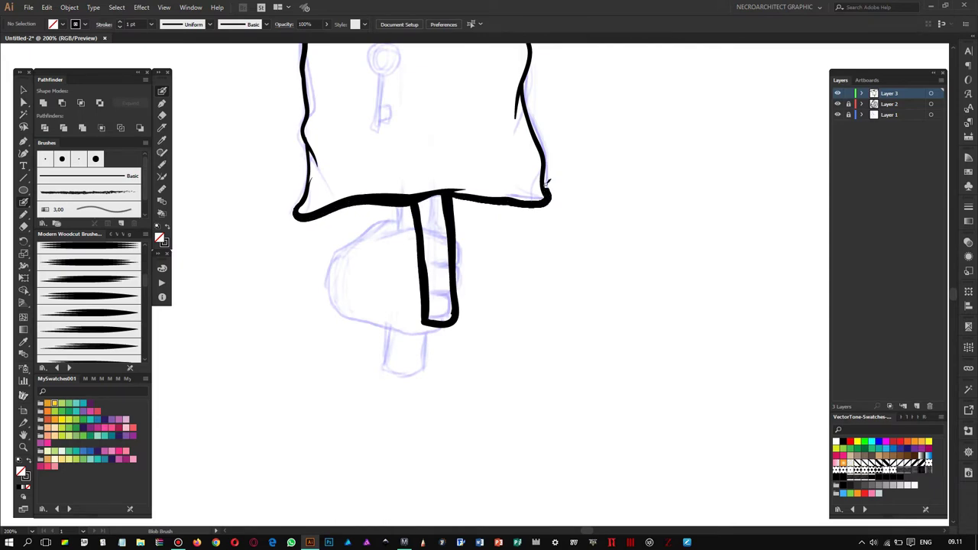
pyautogui.scroll(5, 464, 185)
pyautogui.scroll(3, 440, 186)
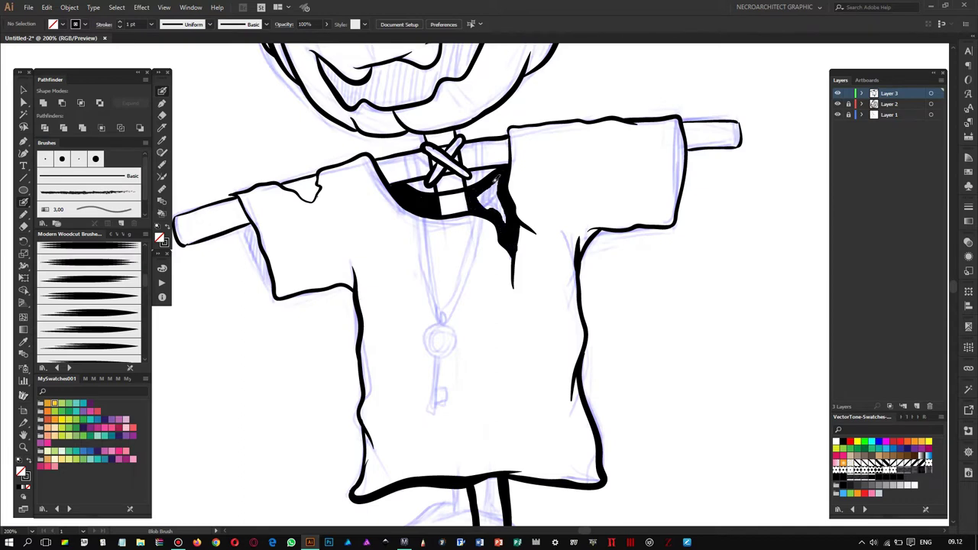
pyautogui.hotkey('shift', 'e')
# Step: Thicken the right sleeve's outer edge and add a thin line along the right crossbar's top
pyautogui.hotkey('shift', 'b')
pyautogui.moveTo(238, 193); pyautogui.dragTo(277, 164)
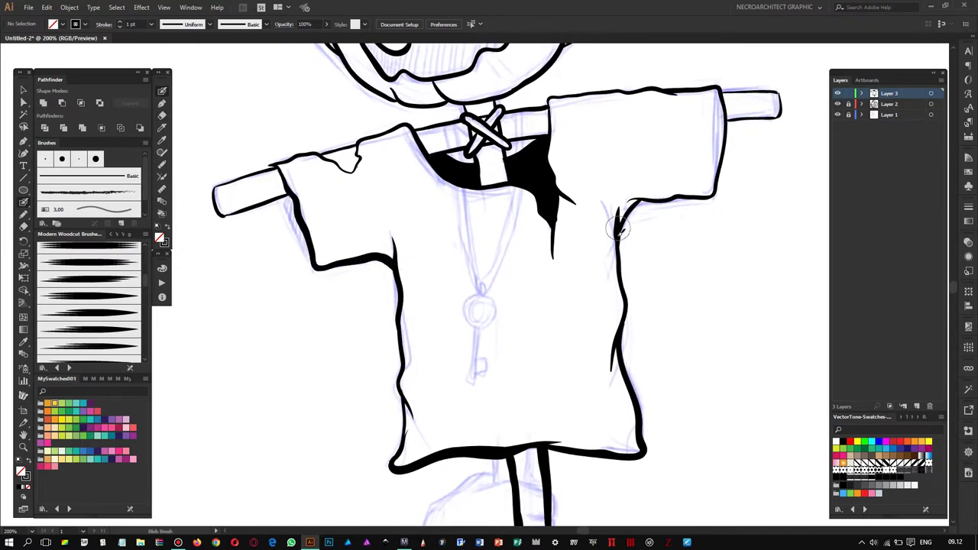
pyautogui.moveTo(718, 193); pyautogui.dragTo(720, 88)
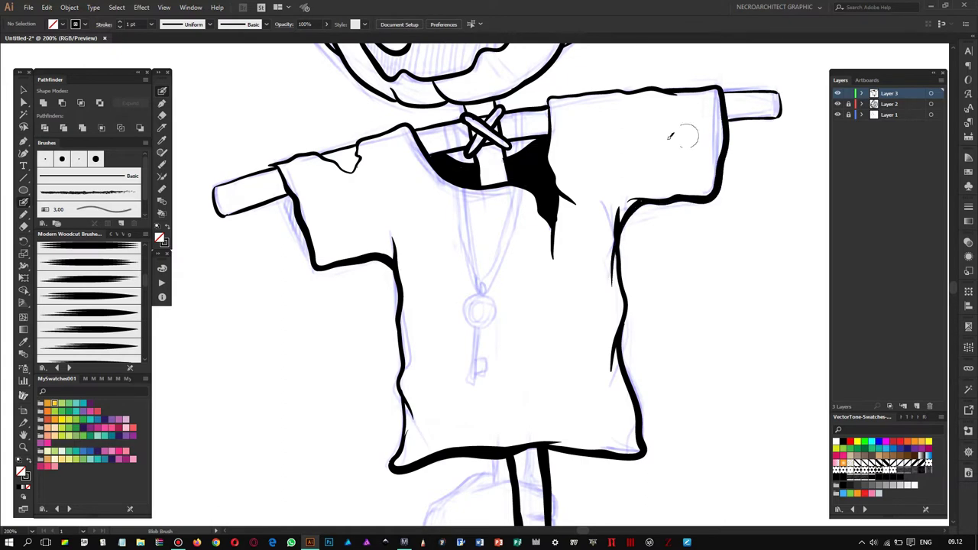
pyautogui.moveTo(239, 184); pyautogui.dragTo(271, 147)
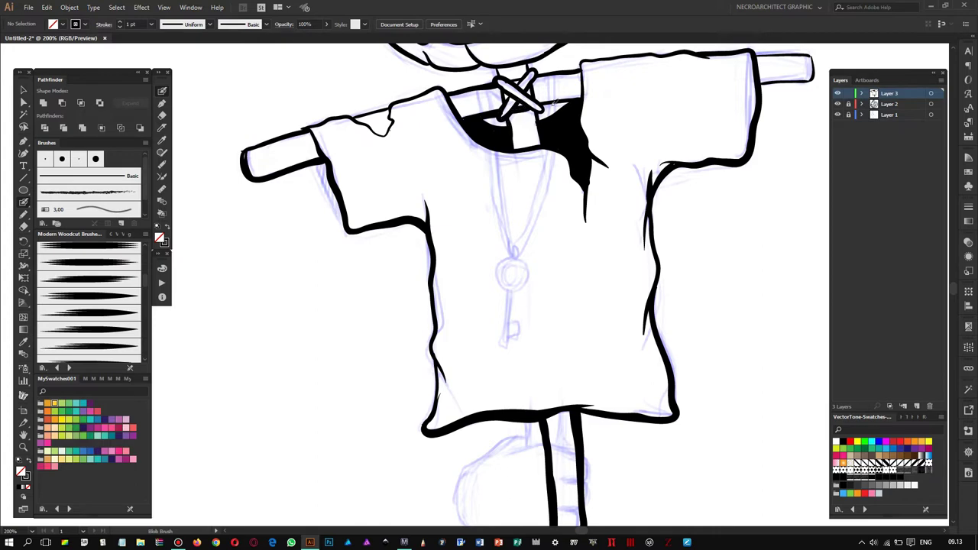
pyautogui.moveTo(537, 86); pyautogui.dragTo(467, 96)
pyautogui.moveTo(697, 90); pyautogui.dragTo(749, 90)
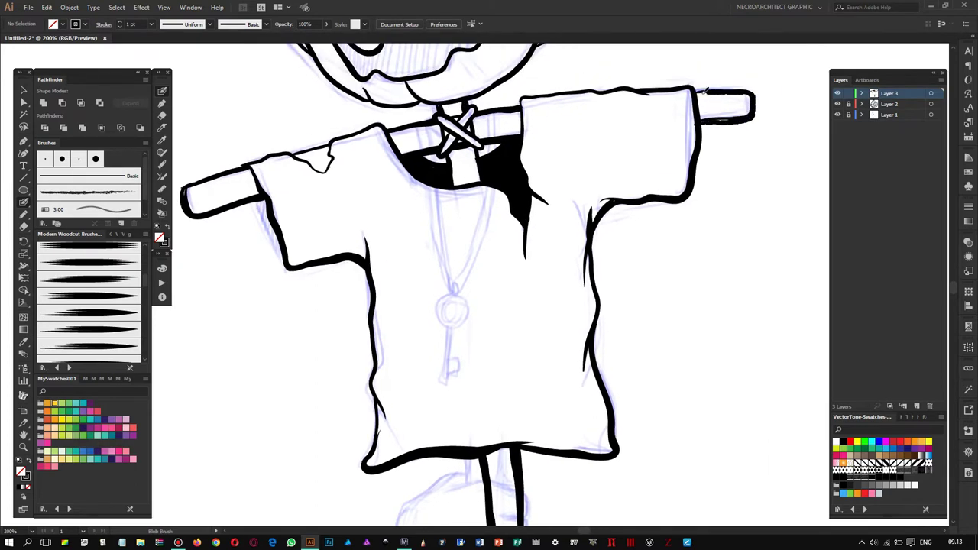
pyautogui.scroll(-5, 732, 104)
pyautogui.scroll(5, 489, 229)
pyautogui.moveTo(489, 275); pyautogui.dragTo(477, 223)
# Step: Create a new layer and ink the key's loop, hooked shaft, head and inner ring
pyautogui.hotkey('ctrl', 'l')
pyautogui.scroll(3, 446, 203)
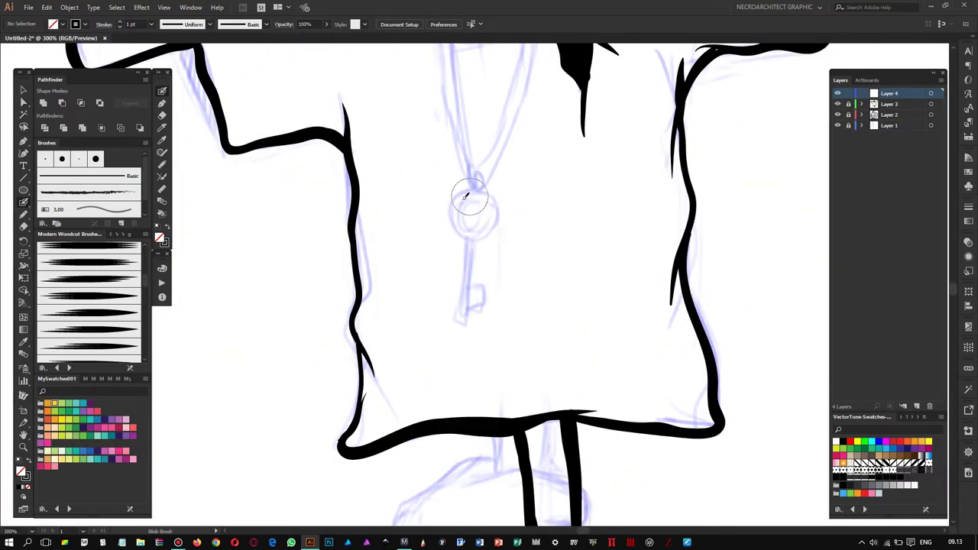
pyautogui.moveTo(476, 162); pyautogui.dragTo(464, 330)
pyautogui.moveTo(483, 234)
pyautogui.mouseDown()
pyautogui.moveTo(478, 184)
pyautogui.moveTo(472, 197)
pyautogui.mouseUp()
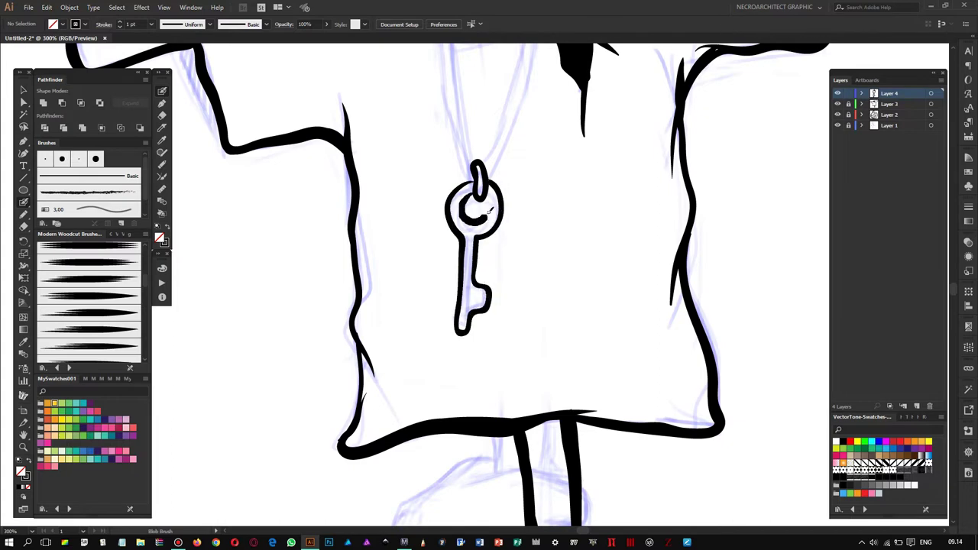
pyautogui.scroll(5, 469, 206)
pyautogui.moveTo(407, 187); pyautogui.dragTo(438, 330)
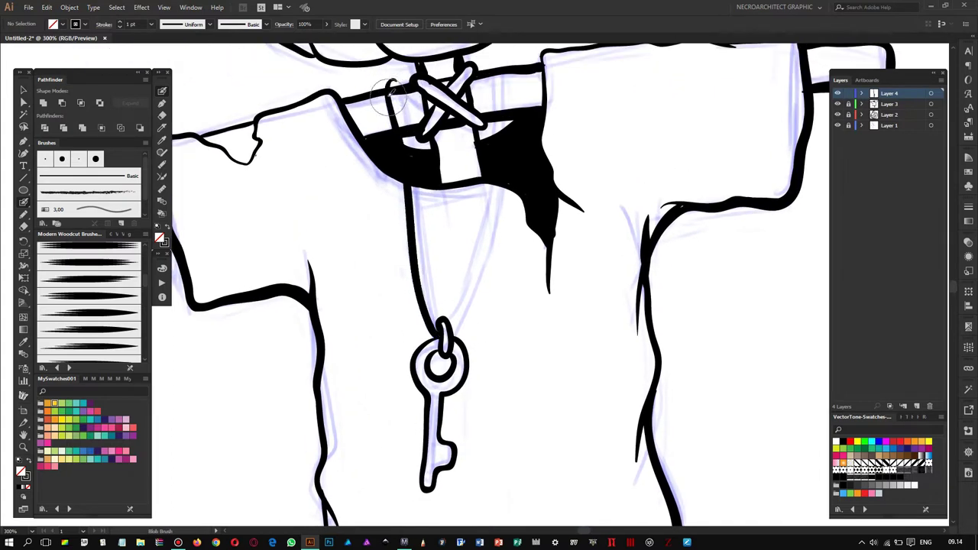
# Step: Ink the key's right chain as a doubled line down to the ring, then make Layer 3 active
pyautogui.scroll(1, 429, 246)
pyautogui.moveTo(488, 85); pyautogui.dragTo(444, 336)
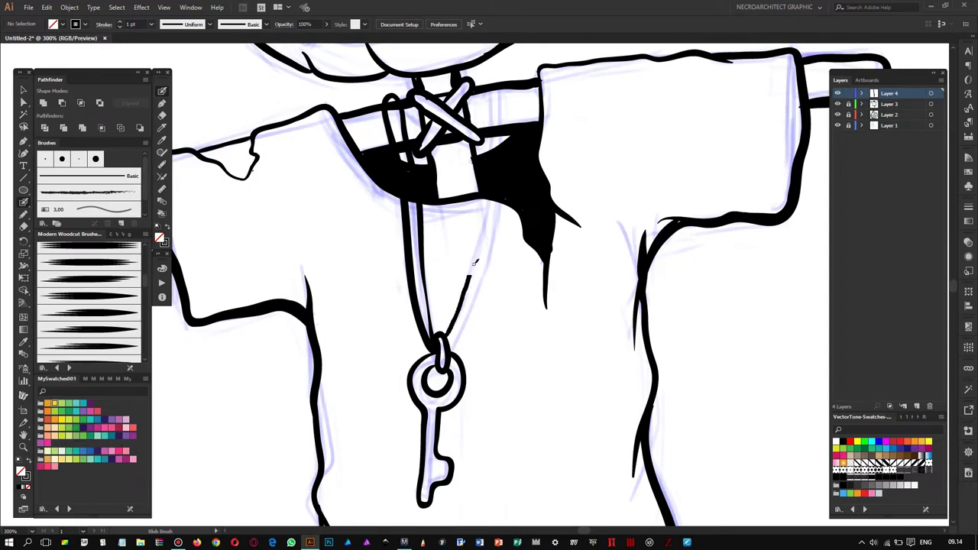
pyautogui.moveTo(506, 89); pyautogui.dragTo(460, 350)
pyautogui.scroll(1, 488, 305)
pyautogui.scroll(-3, 489, 305)
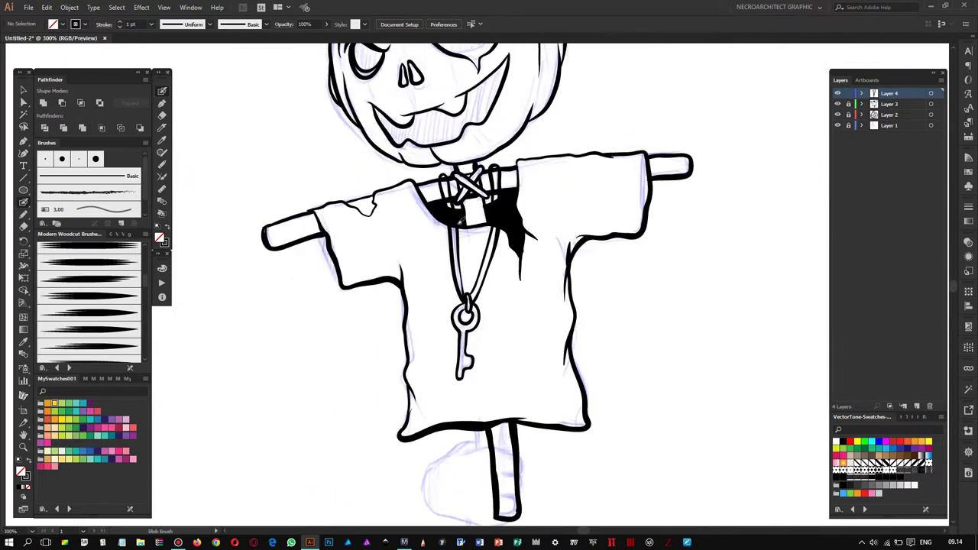
pyautogui.scroll(3, 488, 306)
pyautogui.click(888, 103)
pyautogui.scroll(1, 459, 207)
pyautogui.hotkey('shift', 'e')
# Step: Thin the left chain, trim the collar shading's top corner, and paint the right chain's inner edge
pyautogui.moveTo(416, 134); pyautogui.dragTo(435, 253)
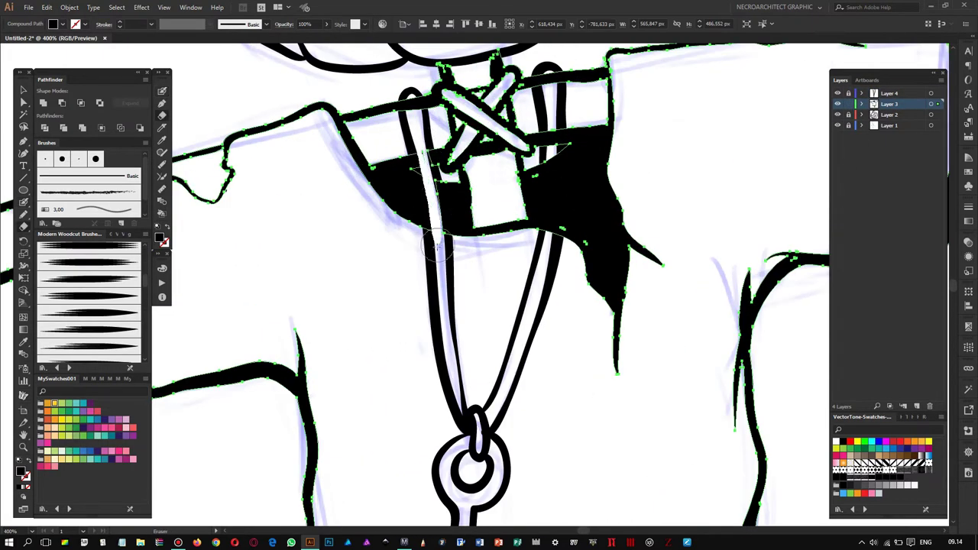
pyautogui.moveTo(517, 196)
pyautogui.mouseDown()
pyautogui.moveTo(551, 161)
pyautogui.moveTo(563, 228)
pyautogui.mouseUp()
pyautogui.hotkey('shift', 'b')
pyautogui.hotkey('ctrl', 'shift', 'a')
pyautogui.hotkey('shift', 'e')
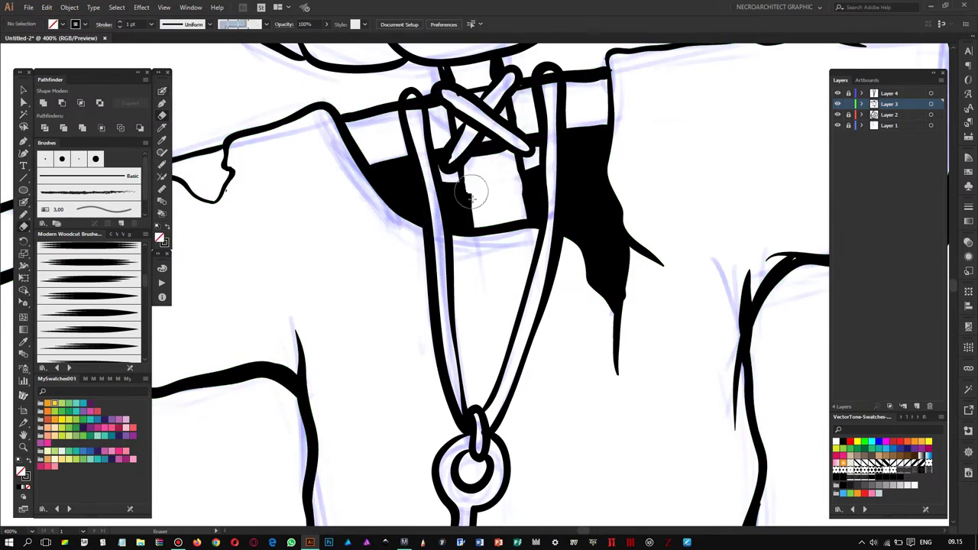
pyautogui.hotkey('shift', 'b')
pyautogui.moveTo(524, 156); pyautogui.dragTo(529, 214)
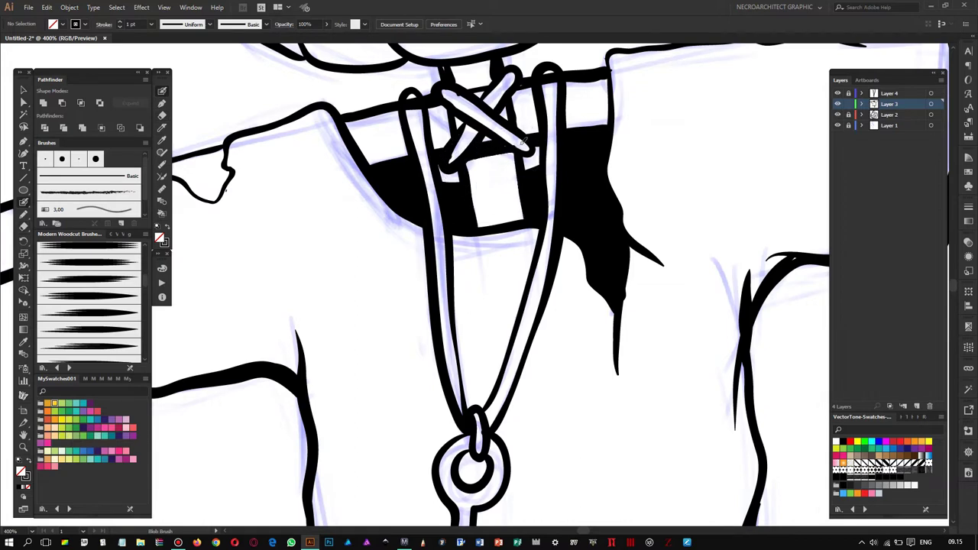
# Step: Repaint both strap loops, add a diagonal strap stroke, and thicken the rectangle's top and right edges
pyautogui.scroll(-3, 515, 147)
pyautogui.scroll(-1, 515, 147)
pyautogui.scroll(5, 459, 229)
pyautogui.hotkey('shift', 'e')
pyautogui.scroll(2, 375, 133)
pyautogui.hotkey('shift', 'b')
pyautogui.moveTo(575, 115); pyautogui.dragTo(596, 107)
pyautogui.moveTo(412, 130); pyautogui.dragTo(386, 126)
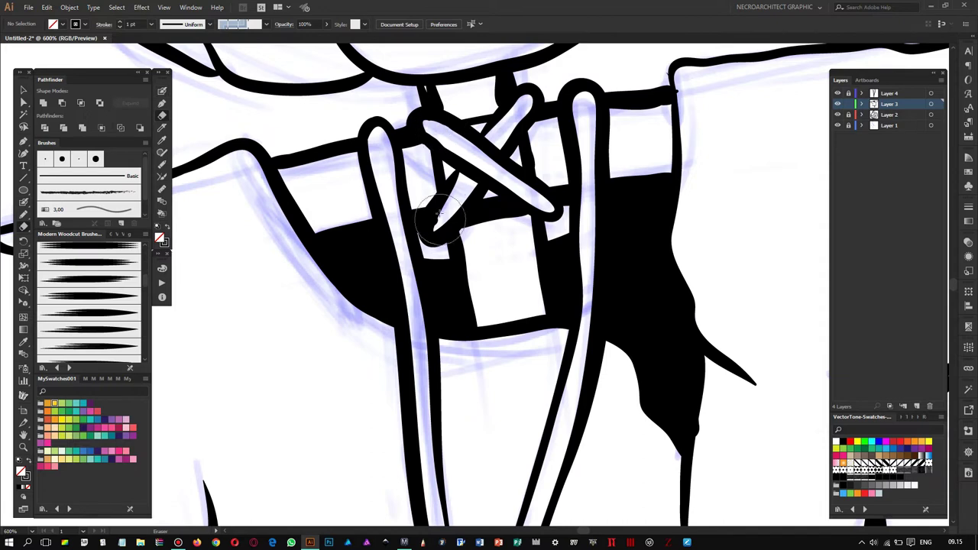
pyautogui.moveTo(474, 182); pyautogui.dragTo(437, 227)
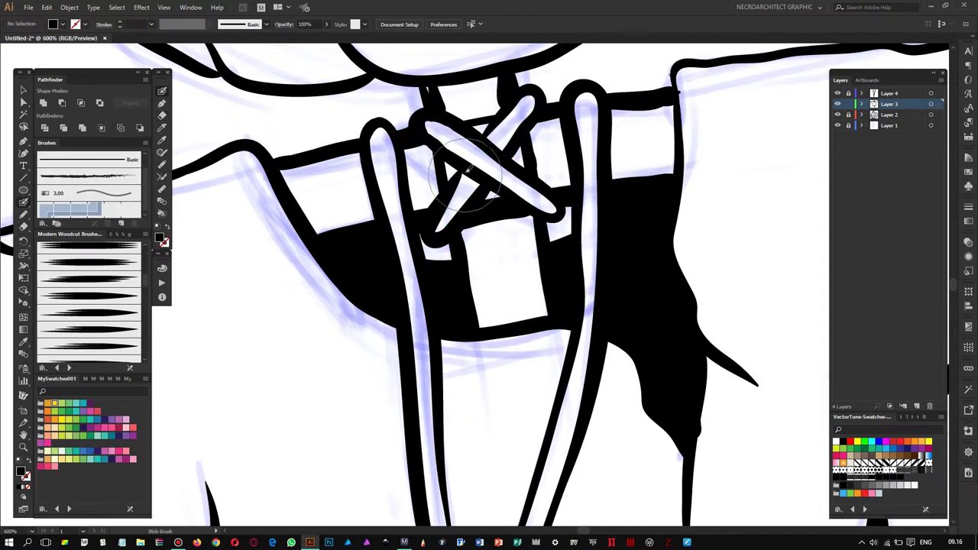
pyautogui.moveTo(611, 99); pyautogui.dragTo(673, 93)
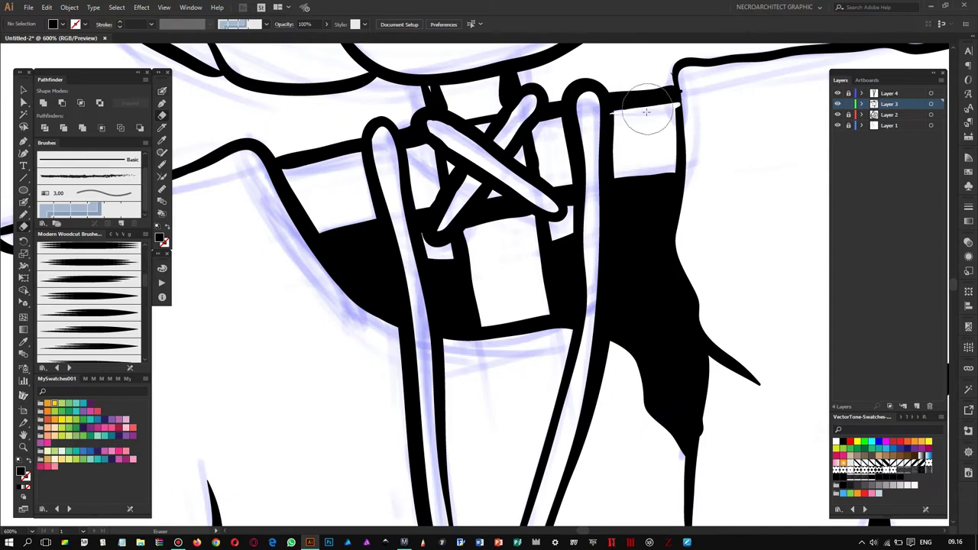
pyautogui.moveTo(638, 89)
pyautogui.mouseDown()
pyautogui.moveTo(678, 151)
pyautogui.moveTo(693, 79)
pyautogui.mouseUp()
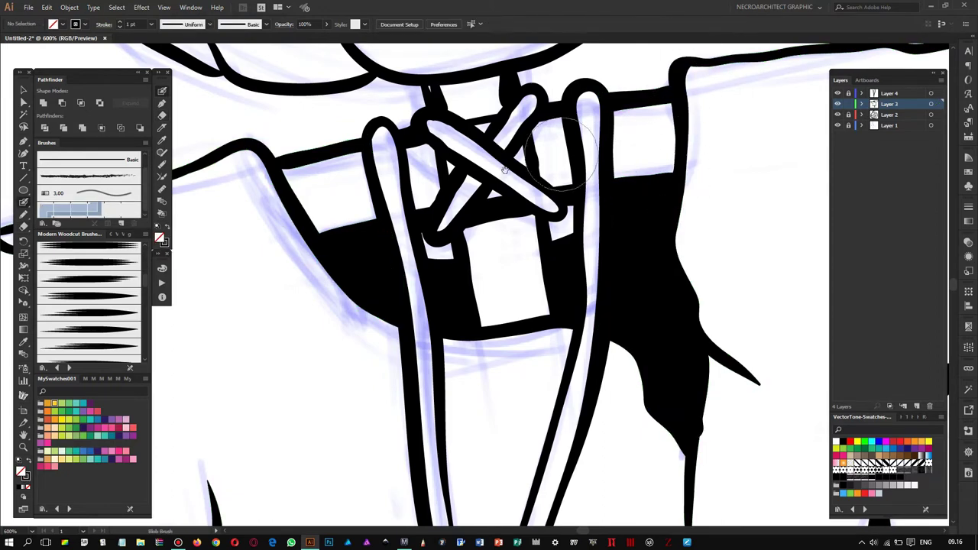
# Step: Swap fill and stroke colours, then thicken the left shoulder's top and the sleeve-body seam
pyautogui.scroll(2, 422, 105)
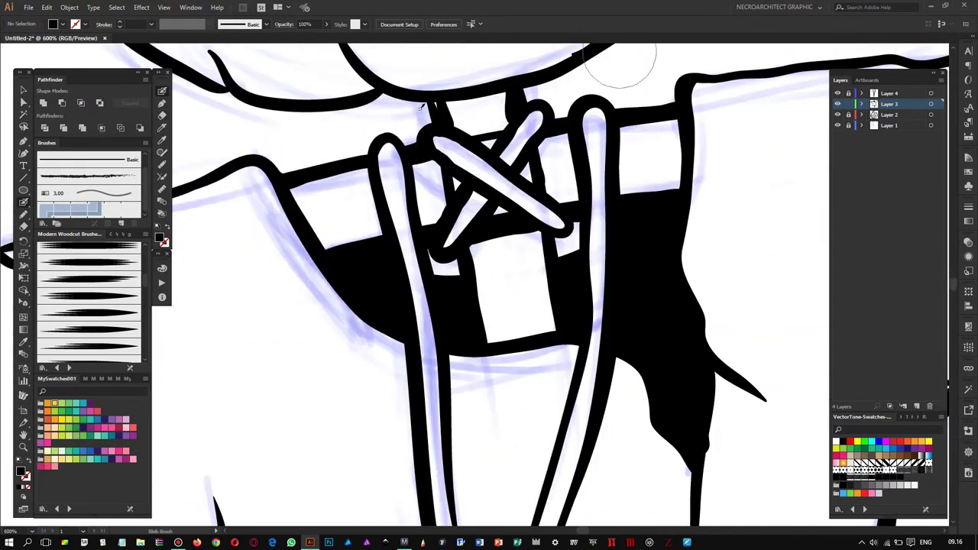
pyautogui.hotkey('shift', 'x')
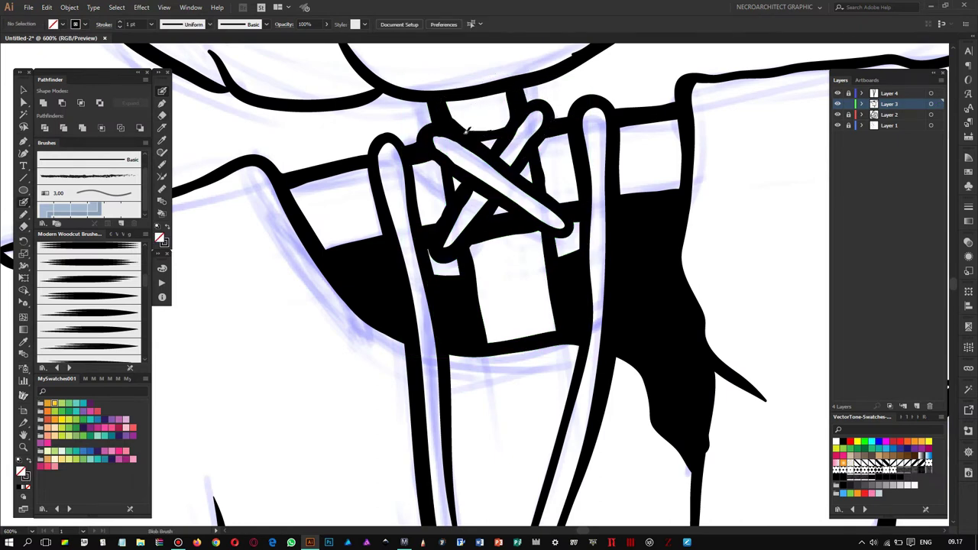
pyautogui.moveTo(477, 186); pyautogui.dragTo(475, 137)
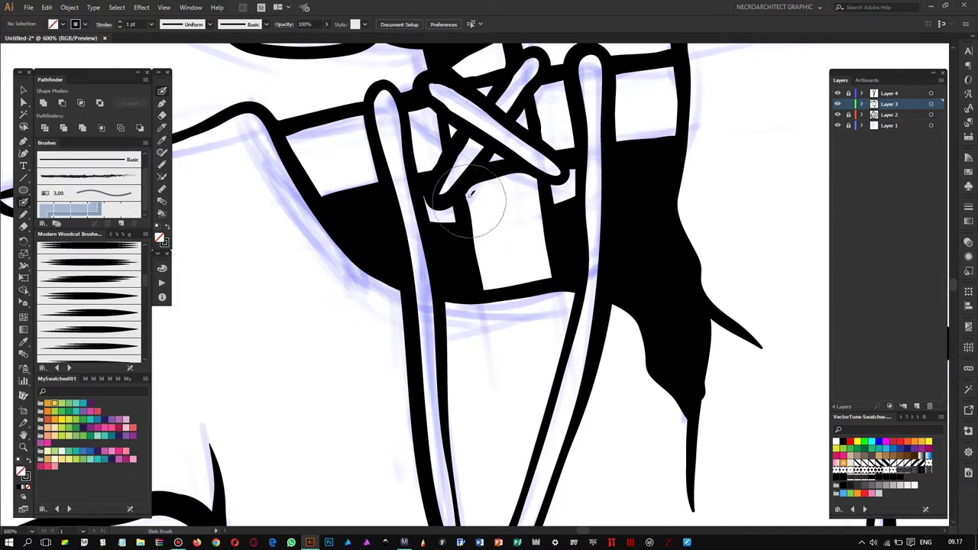
pyautogui.scroll(-5, 472, 194)
pyautogui.scroll(5, 360, 186)
pyautogui.moveTo(310, 181)
pyautogui.mouseDown()
pyautogui.moveTo(455, 171)
pyautogui.moveTo(625, 122)
pyautogui.mouseUp()
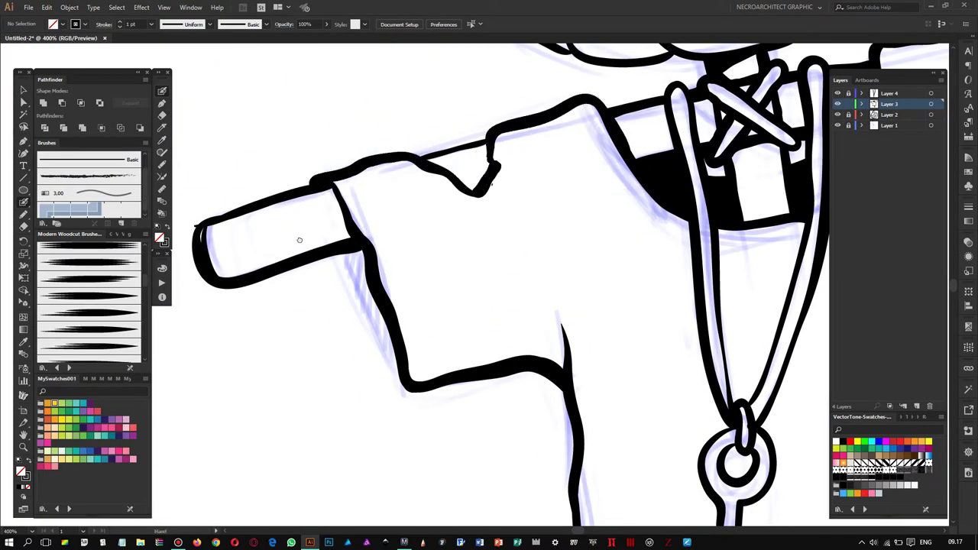
pyautogui.moveTo(299, 240); pyautogui.dragTo(344, 211)
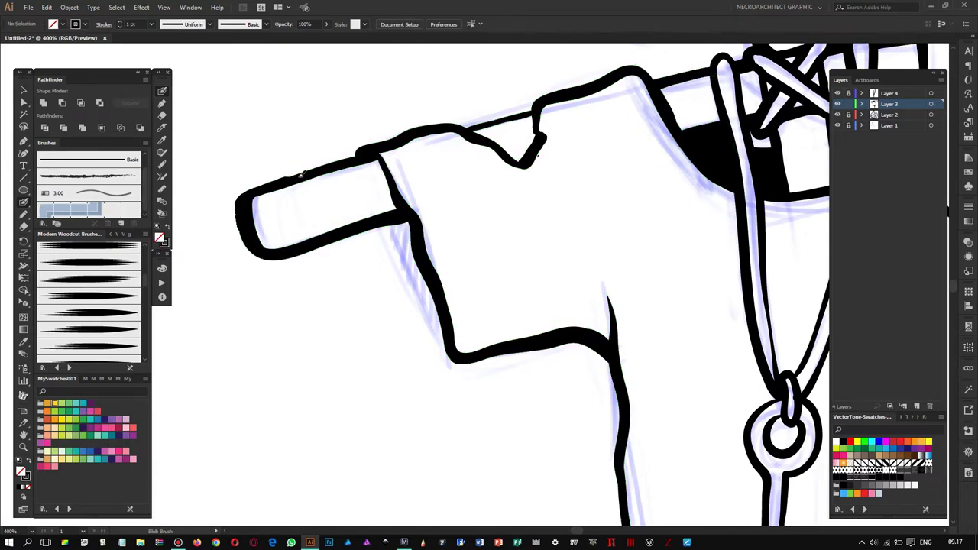
pyautogui.moveTo(301, 174); pyautogui.dragTo(241, 155)
pyautogui.moveTo(336, 205); pyautogui.dragTo(365, 278)
pyautogui.moveTo(379, 314)
pyautogui.mouseDown()
pyautogui.moveTo(340, 202)
pyautogui.moveTo(378, 281)
pyautogui.mouseUp()
# Step: Erase to trim the black collar shading on the right
pyautogui.hotkey('shift', 'e')
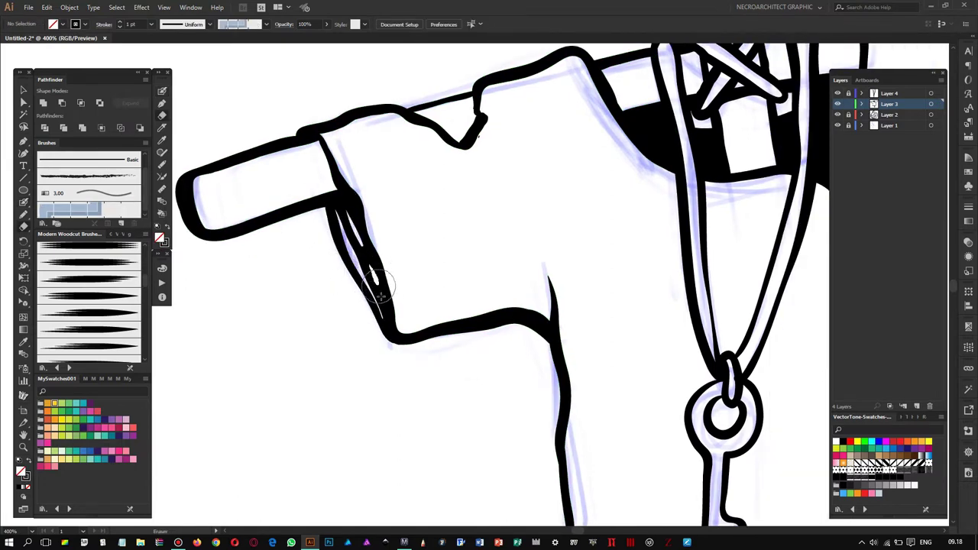
pyautogui.scroll(3, 444, 220)
pyautogui.hscroll(5, 444, 219)
pyautogui.moveTo(665, 168); pyautogui.dragTo(655, 275)
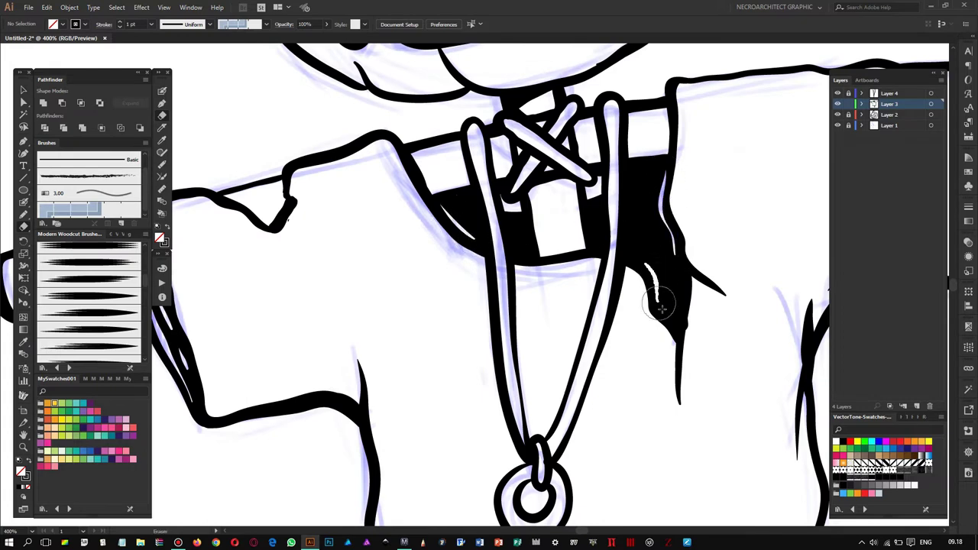
pyautogui.scroll(-2, 553, 191)
pyautogui.scroll(-2, 553, 191)
pyautogui.scroll(-2, 552, 191)
pyautogui.scroll(-1, 552, 191)
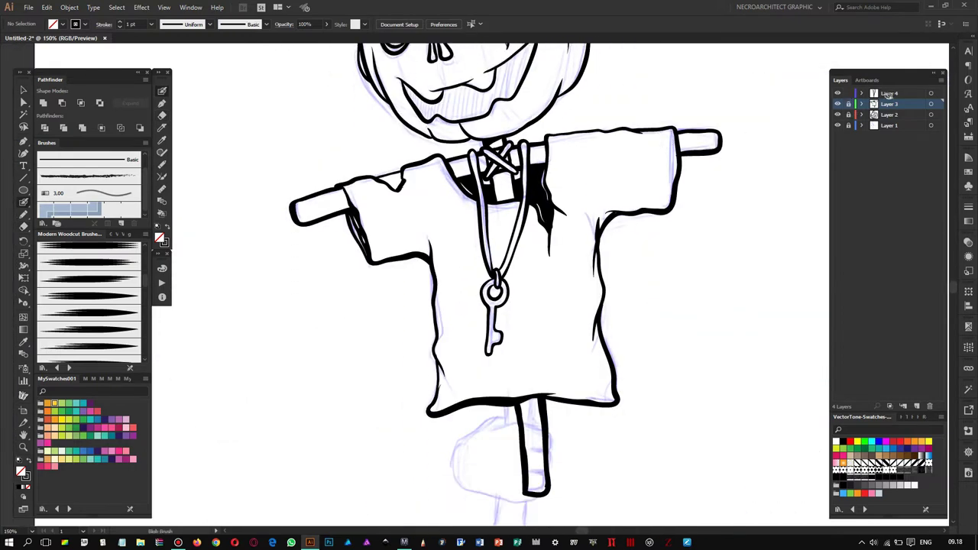
# Step: On Layer 4, stroke diagonal Blob Brush stripes across both key straps to suggest twisted rope
pyautogui.click(889, 94)
pyautogui.hotkey('shift', 'b')
pyautogui.scroll(3, 501, 153)
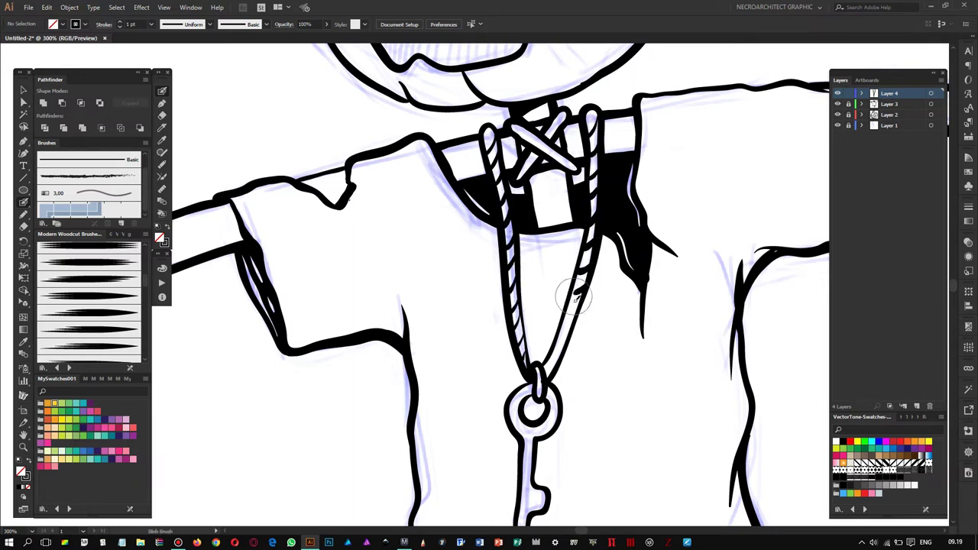
pyautogui.scroll(-3, 558, 367)
pyautogui.scroll(1, 489, 275)
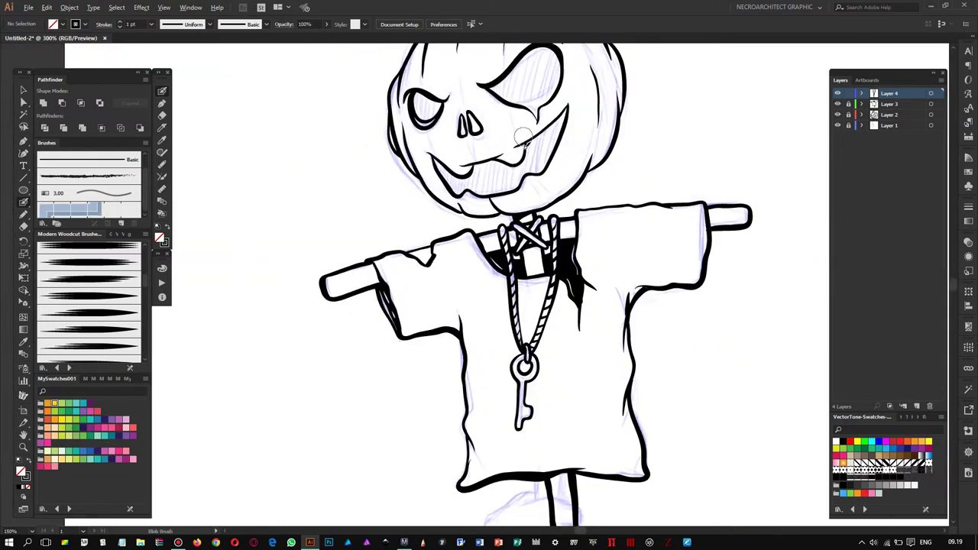
pyautogui.scroll(2, 489, 229)
pyautogui.click(888, 114)
pyautogui.moveTo(259, 207); pyautogui.dragTo(314, 165)
# Step: Thicken the pumpkin's lower-left outline and re-centre the view on its face
pyautogui.moveTo(333, 216); pyautogui.dragTo(429, 314)
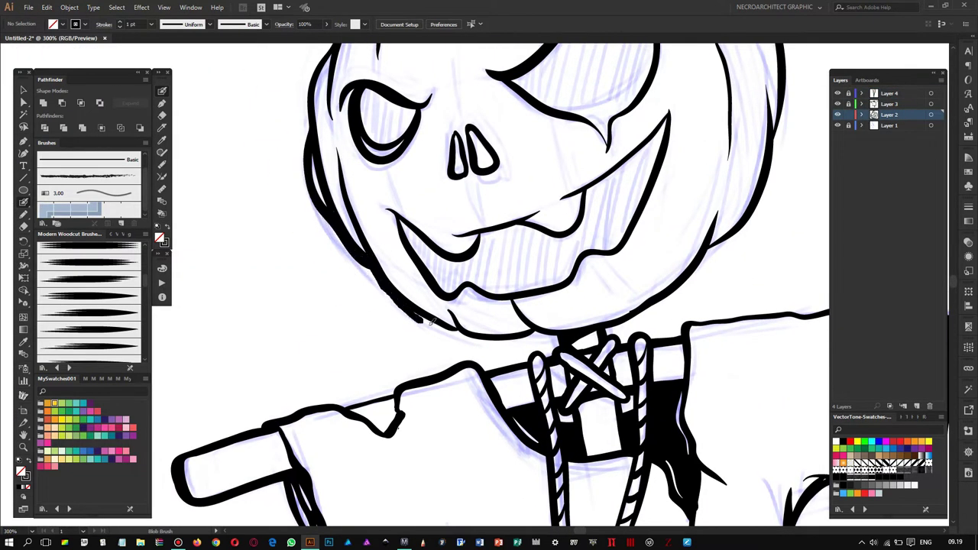
pyautogui.moveTo(574, 320); pyautogui.dragTo(552, 277)
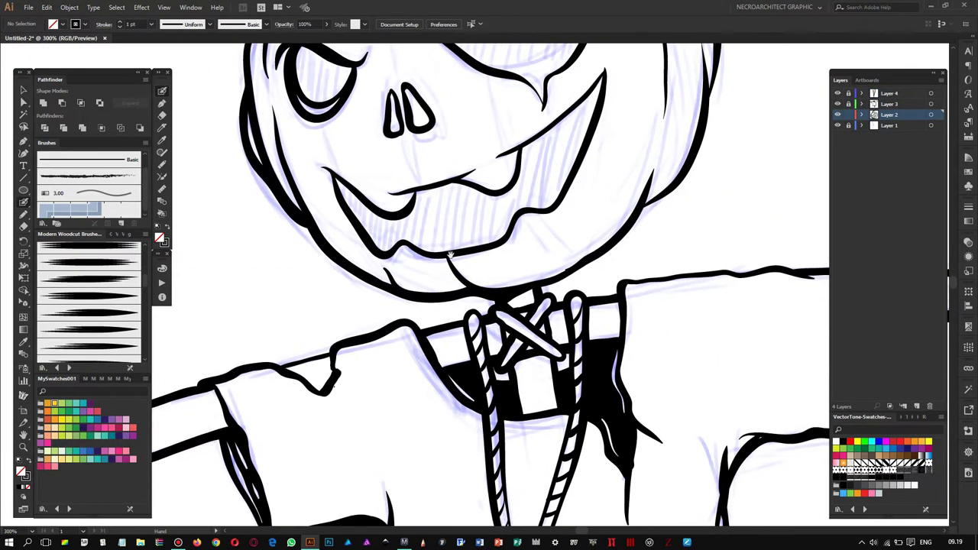
pyautogui.moveTo(616, 216)
pyautogui.mouseDown()
pyautogui.moveTo(547, 302)
pyautogui.moveTo(580, 313)
pyautogui.mouseUp()
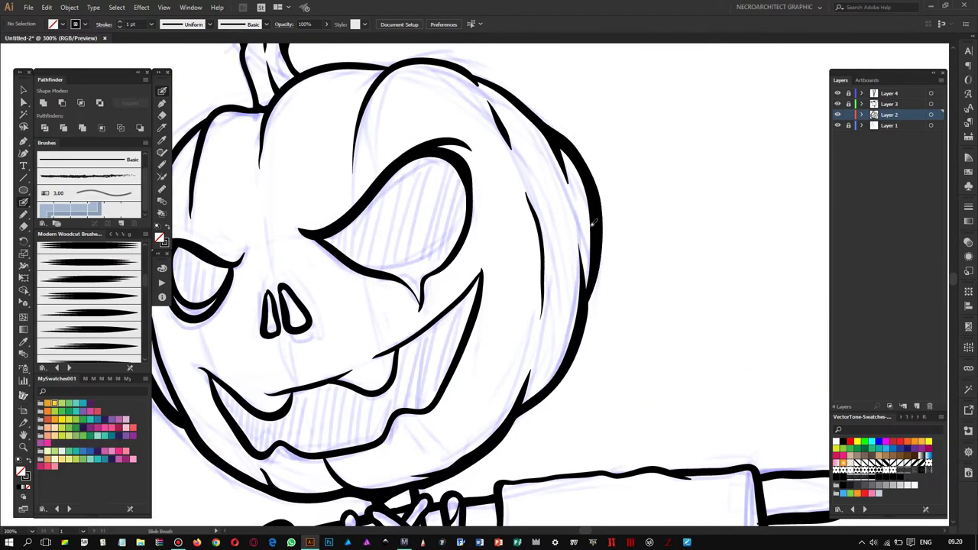
pyautogui.moveTo(594, 223); pyautogui.dragTo(651, 288)
pyautogui.moveTo(443, 168); pyautogui.dragTo(520, 162)
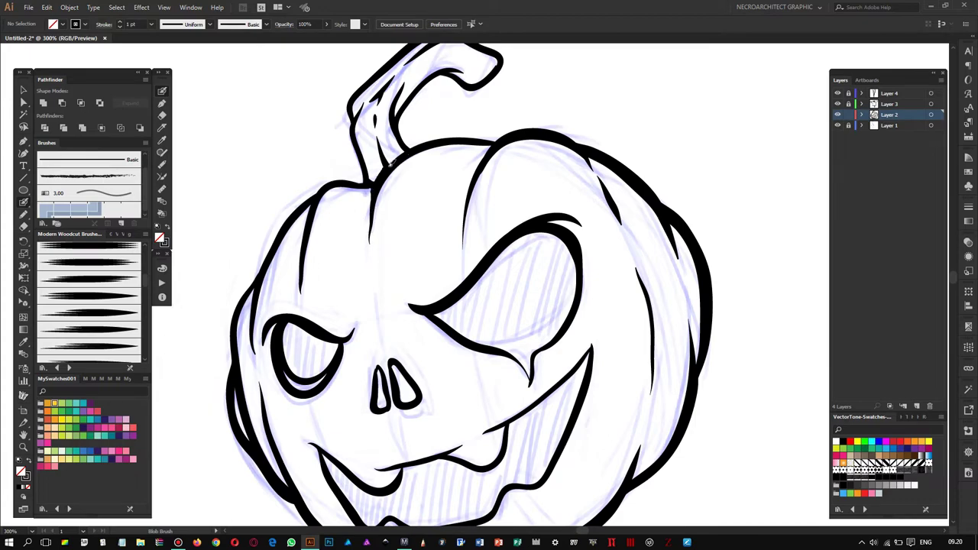
pyautogui.moveTo(391, 166); pyautogui.dragTo(470, 160)
pyautogui.moveTo(340, 279); pyautogui.dragTo(393, 199)
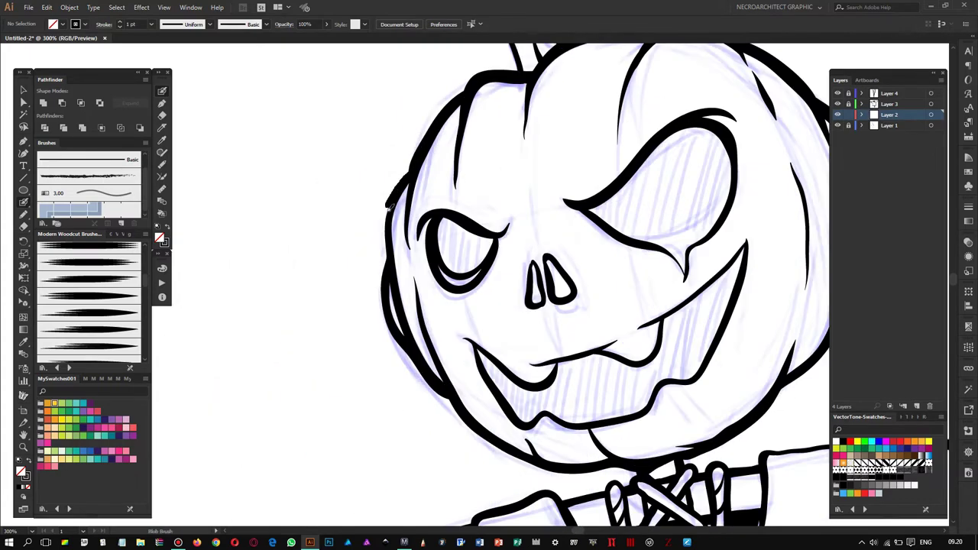
pyautogui.moveTo(527, 170); pyautogui.dragTo(456, 197)
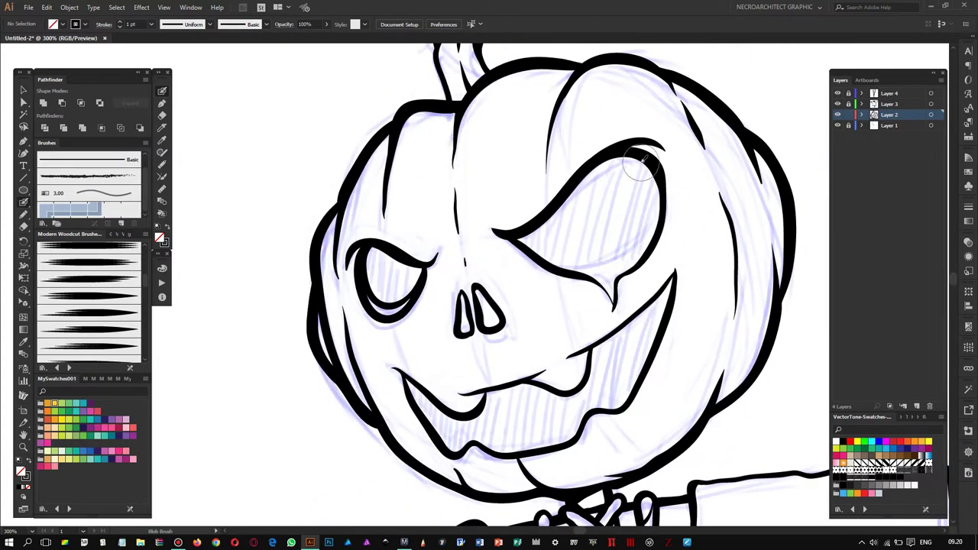
# Step: Thicken the lower eyelid, fill the right eye and left nostril black, and darken the left pupil
pyautogui.moveTo(650, 228)
pyautogui.mouseDown()
pyautogui.moveTo(550, 239)
pyautogui.moveTo(654, 162)
pyautogui.mouseUp()
pyautogui.moveTo(563, 205); pyautogui.dragTo(645, 229)
pyautogui.moveTo(558, 183)
pyautogui.mouseDown()
pyautogui.moveTo(634, 230)
pyautogui.moveTo(623, 225)
pyautogui.mouseUp()
pyautogui.moveTo(394, 264); pyautogui.dragTo(441, 214)
pyautogui.moveTo(428, 221)
pyautogui.mouseDown()
pyautogui.moveTo(451, 235)
pyautogui.moveTo(439, 232)
pyautogui.mouseUp()
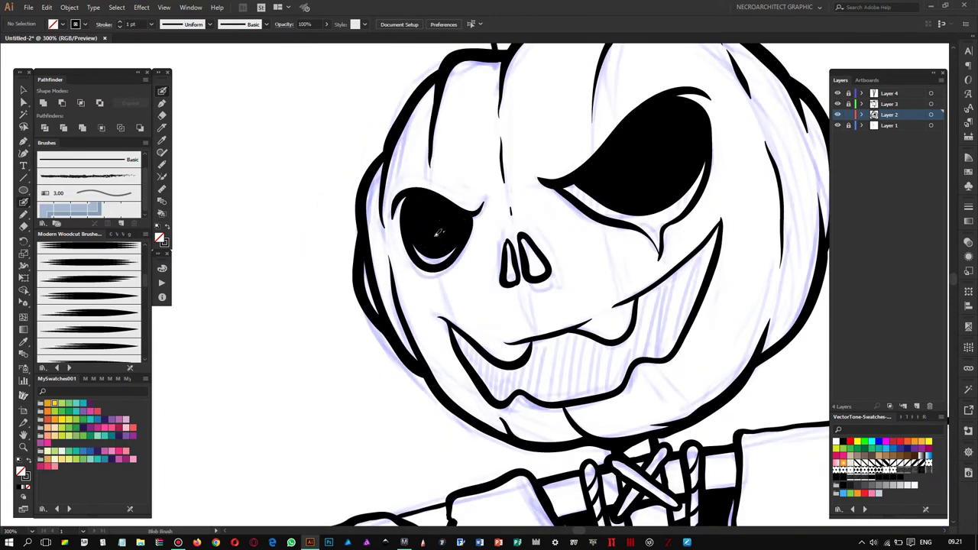
pyautogui.moveTo(506, 279)
pyautogui.mouseDown()
pyautogui.moveTo(523, 222)
pyautogui.moveTo(518, 239)
pyautogui.mouseUp()
pyautogui.moveTo(554, 283); pyautogui.dragTo(535, 252)
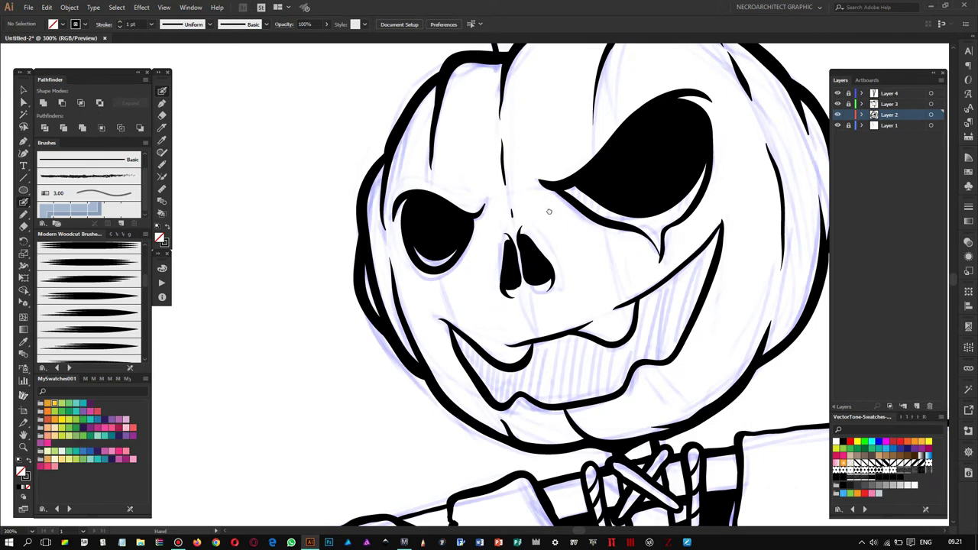
# Step: Thicken the right cheek line beside the smile and reinforce the upper cheek line
pyautogui.scroll(-1, 550, 260)
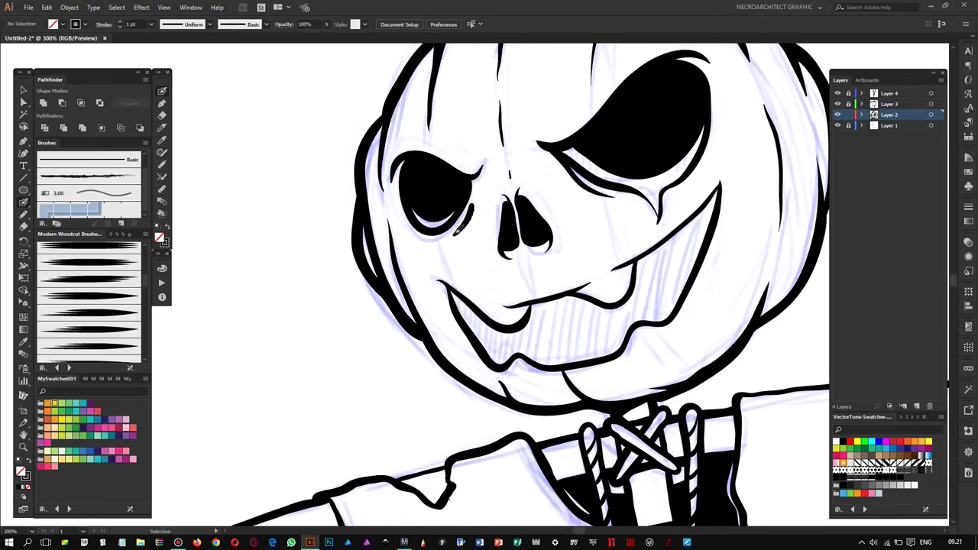
pyautogui.scroll(-2, 467, 222)
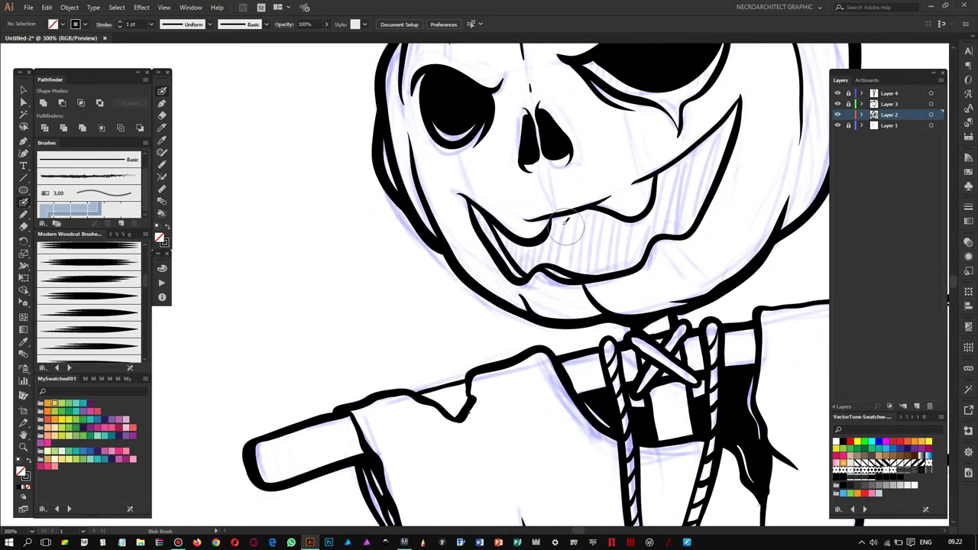
pyautogui.scroll(-1, 487, 202)
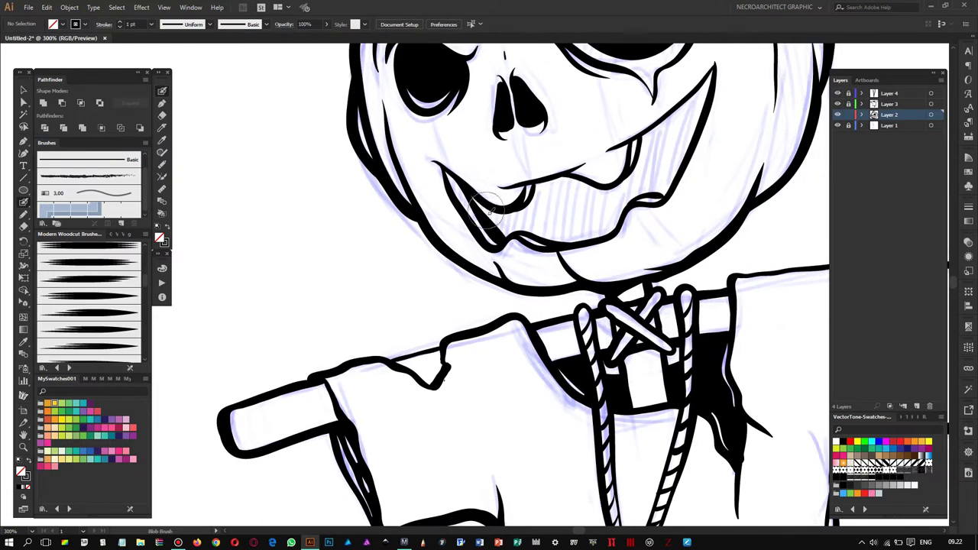
pyautogui.moveTo(712, 71); pyautogui.dragTo(670, 115)
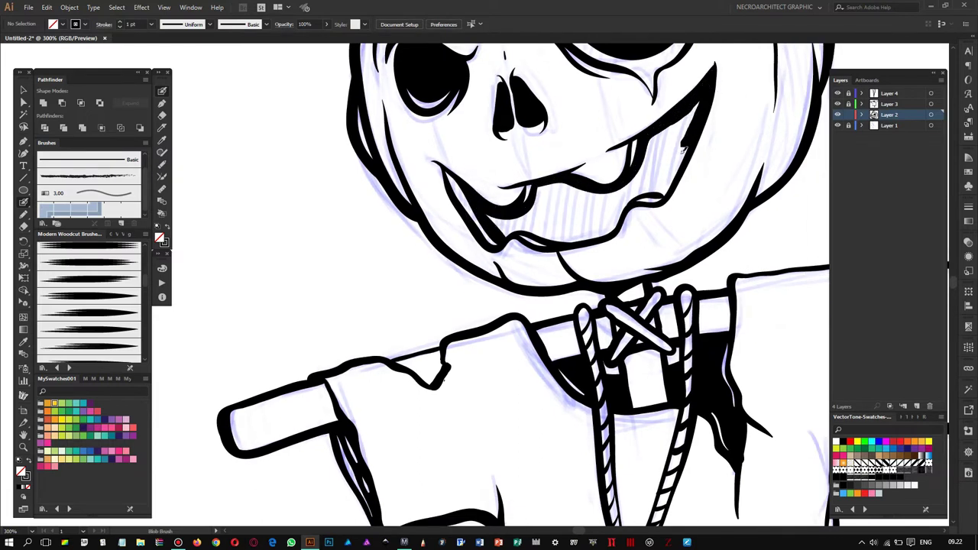
pyautogui.moveTo(691, 132)
pyautogui.mouseDown()
pyautogui.moveTo(713, 71)
pyautogui.moveTo(642, 187)
pyautogui.moveTo(527, 229)
pyautogui.moveTo(539, 197)
pyautogui.moveTo(569, 200)
pyautogui.mouseUp()
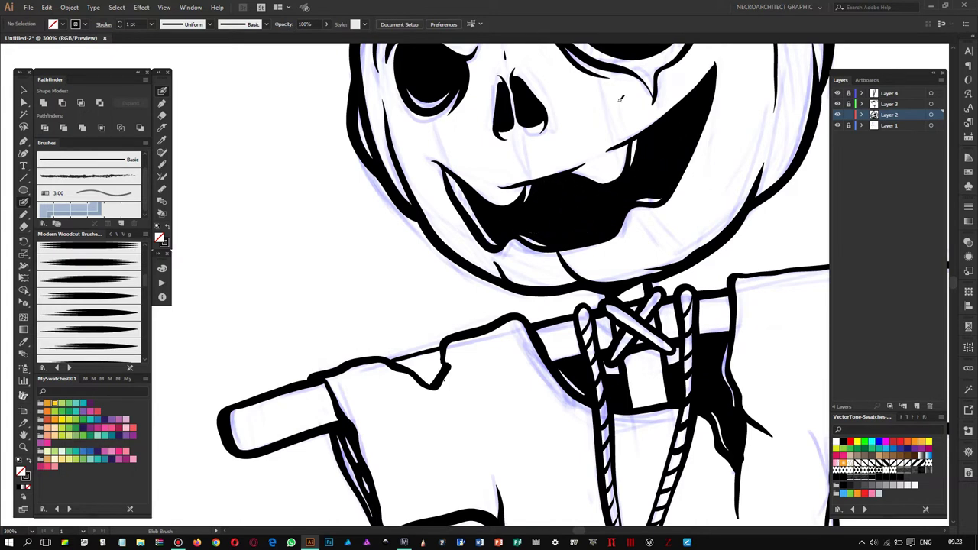
# Step: Ink bold outlines along the stem's left edge and inner curve
pyautogui.scroll(2, 535, 145)
pyautogui.scroll(2, 454, 186)
pyautogui.scroll(2, 473, 169)
pyautogui.scroll(2, 611, 153)
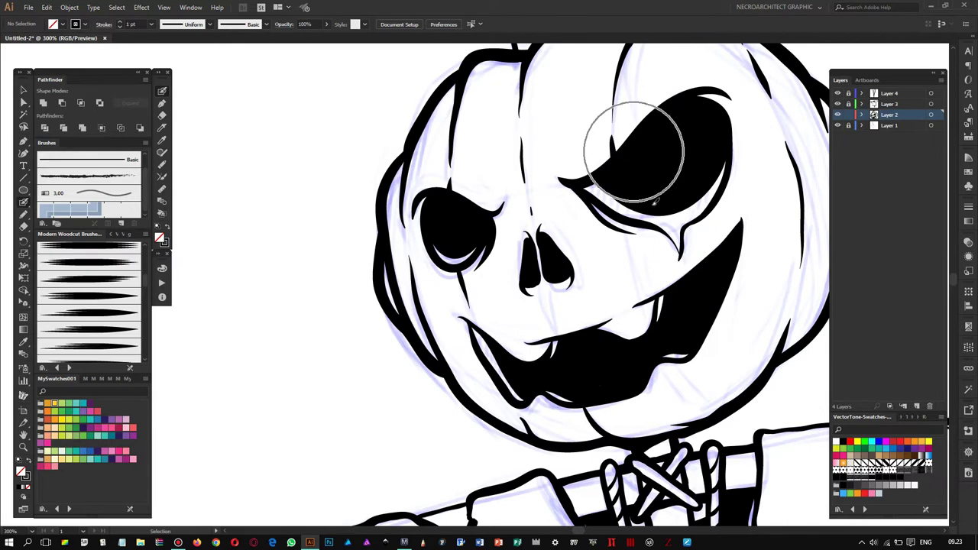
pyautogui.scroll(-2, 655, 201)
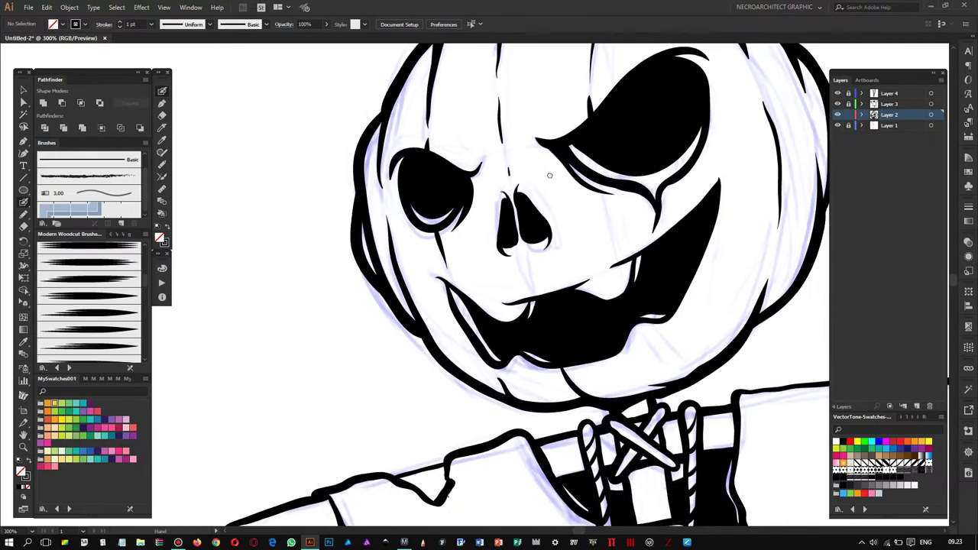
pyautogui.scroll(-2, 430, 221)
pyautogui.scroll(2, 430, 229)
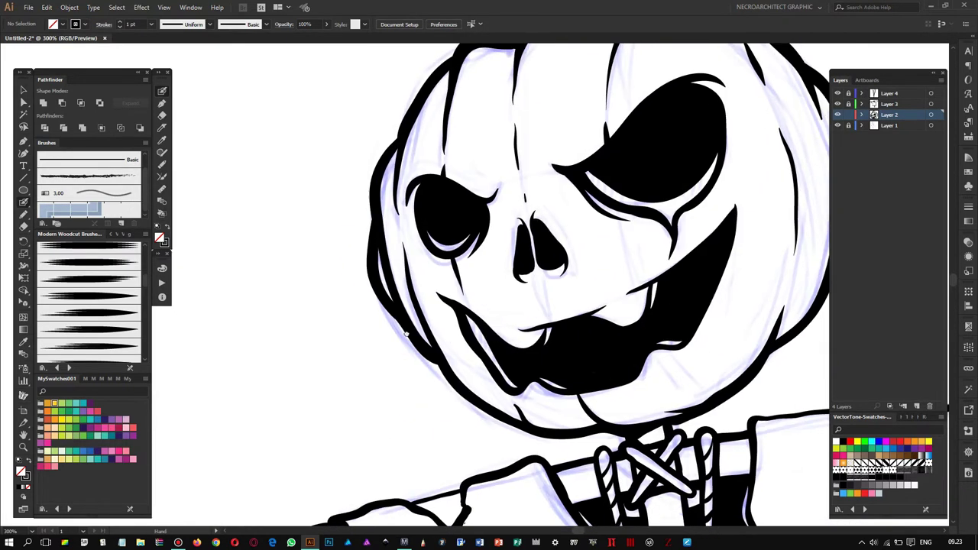
pyautogui.scroll(4, 413, 222)
pyautogui.moveTo(393, 197); pyautogui.dragTo(500, 94)
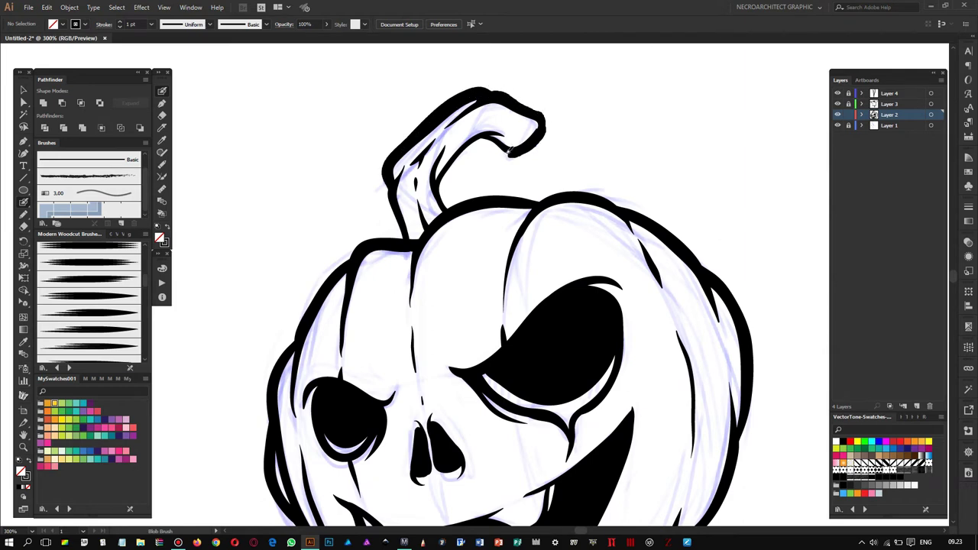
pyautogui.moveTo(509, 151); pyautogui.dragTo(443, 205)
# Step: Recentre on the face, zoom out to the whole scarecrow, and select the collar layer
pyautogui.scroll(1, 398, 243)
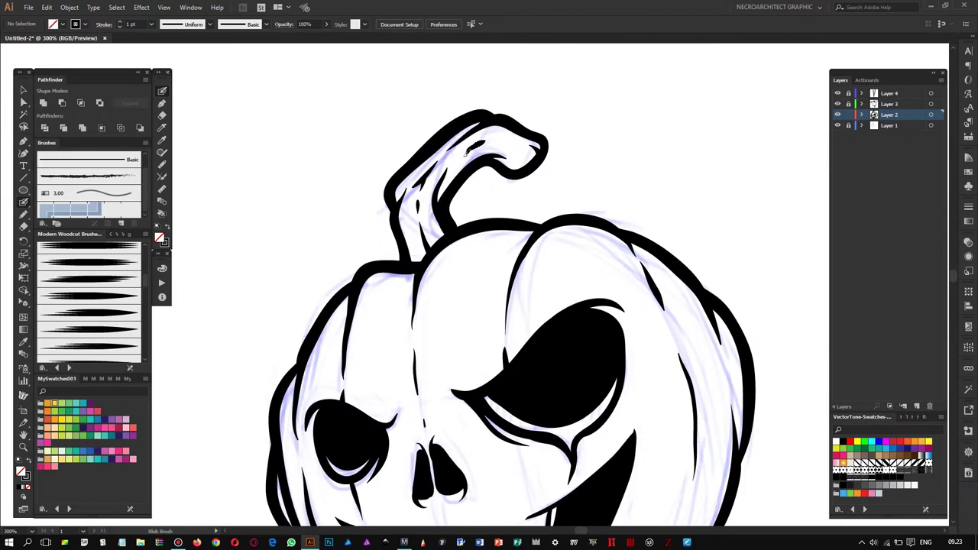
pyautogui.moveTo(467, 192)
pyautogui.mouseDown()
pyautogui.moveTo(615, 231)
pyautogui.moveTo(648, 202)
pyautogui.mouseUp()
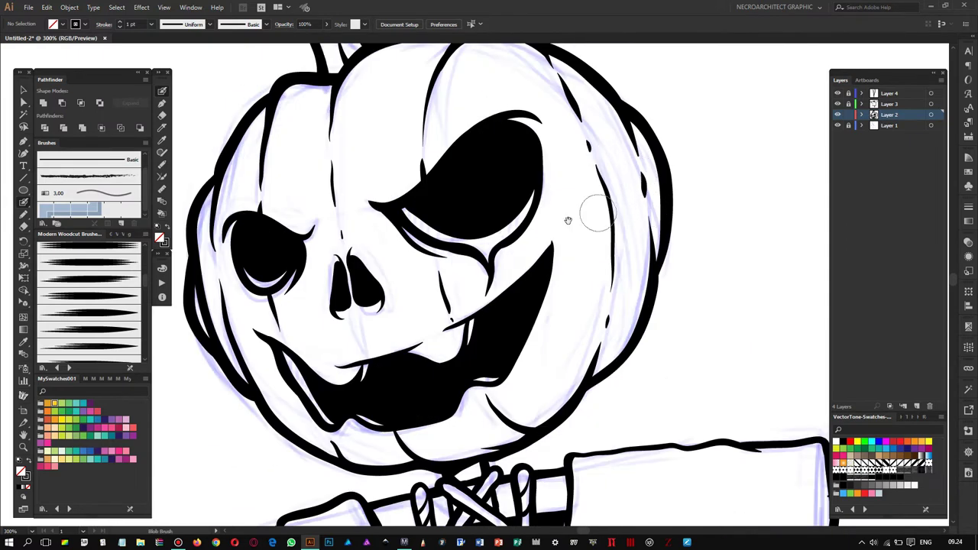
pyautogui.moveTo(368, 338); pyautogui.dragTo(528, 246)
pyautogui.moveTo(467, 158); pyautogui.dragTo(520, 200)
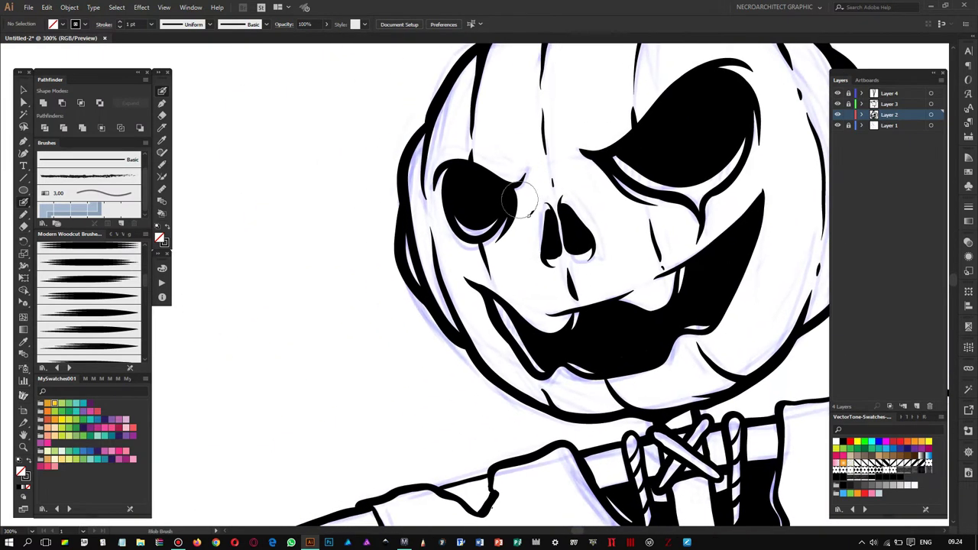
pyautogui.moveTo(599, 181); pyautogui.dragTo(616, 162)
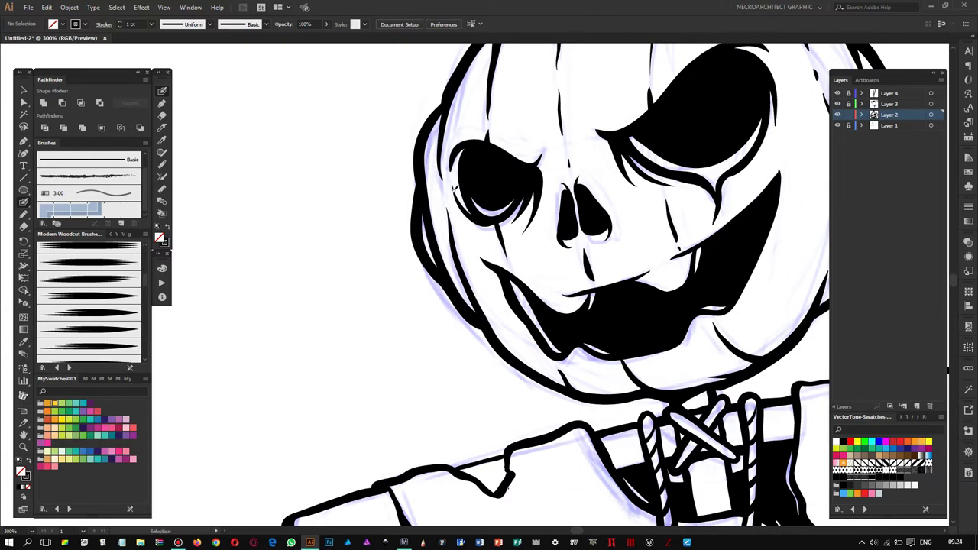
pyautogui.moveTo(769, 156); pyautogui.dragTo(739, 176)
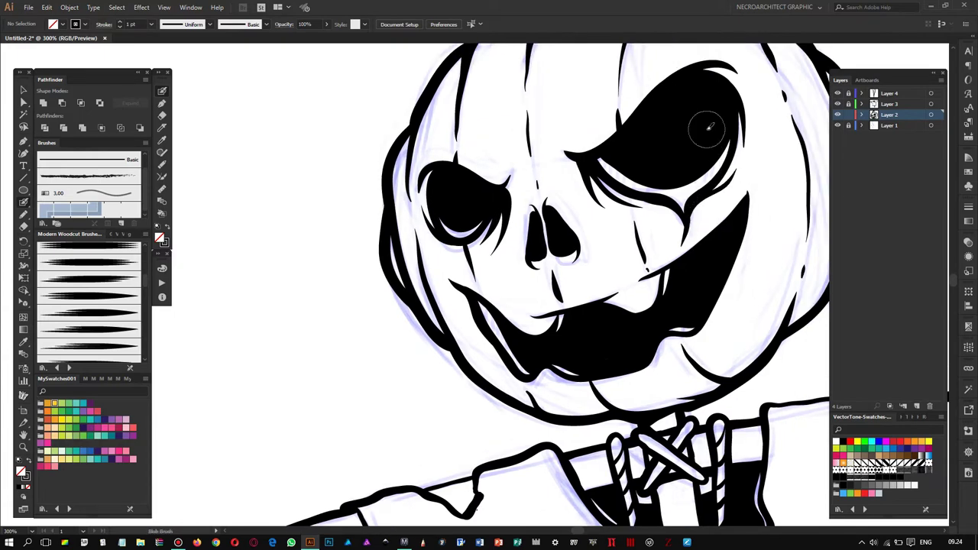
pyautogui.hotkey('ctrl', '-')
pyautogui.hotkey('ctrl', '-')
pyautogui.click(889, 104)
pyautogui.scroll(-2, 534, 290)
pyautogui.scroll(-2, 535, 290)
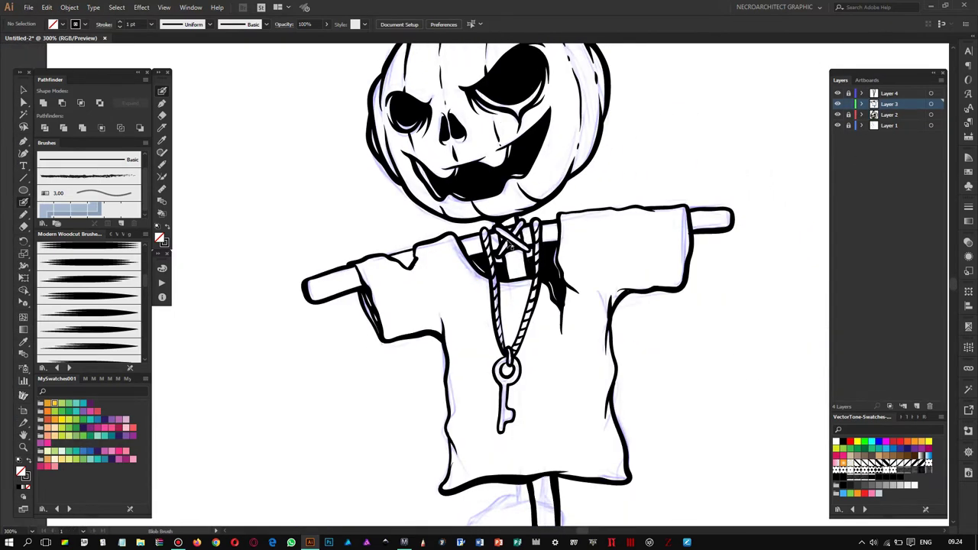
# Step: Select the collar-and-strap shape and erase part of the crossed strap's outline with the Eraser
pyautogui.scroll(4, 519, 275)
pyautogui.keyDown('ctrl'); pyautogui.click(556, 289); pyautogui.keyUp('ctrl')
pyautogui.keyDown('ctrl'); pyautogui.click(557, 288); pyautogui.keyUp('ctrl')
pyautogui.hotkey('shift', 'e')
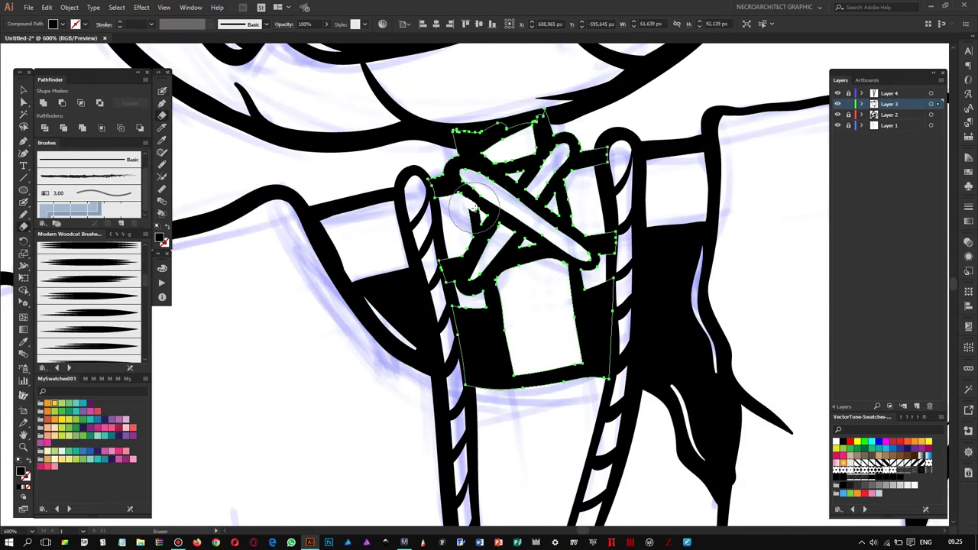
pyautogui.moveTo(561, 164)
pyautogui.mouseDown()
pyautogui.moveTo(469, 214)
pyautogui.moveTo(512, 267)
pyautogui.mouseUp()
# Step: Fill the black areas under the crossed strap and thicken its upper arm
pyautogui.hotkey('shift', 'b')
pyautogui.moveTo(566, 198)
pyautogui.mouseDown()
pyautogui.moveTo(504, 269)
pyautogui.moveTo(531, 228)
pyautogui.mouseUp()
pyautogui.moveTo(592, 107)
pyautogui.mouseDown()
pyautogui.moveTo(552, 189)
pyautogui.moveTo(580, 115)
pyautogui.mouseUp()
pyautogui.scroll(-5, 551, 189)
pyautogui.scroll(5, 497, 219)
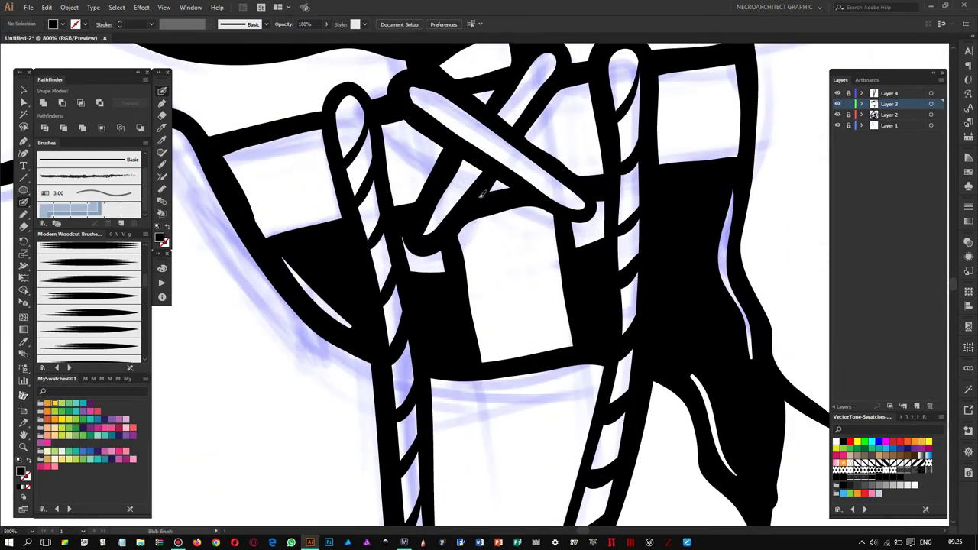
pyautogui.moveTo(515, 229); pyautogui.dragTo(461, 235)
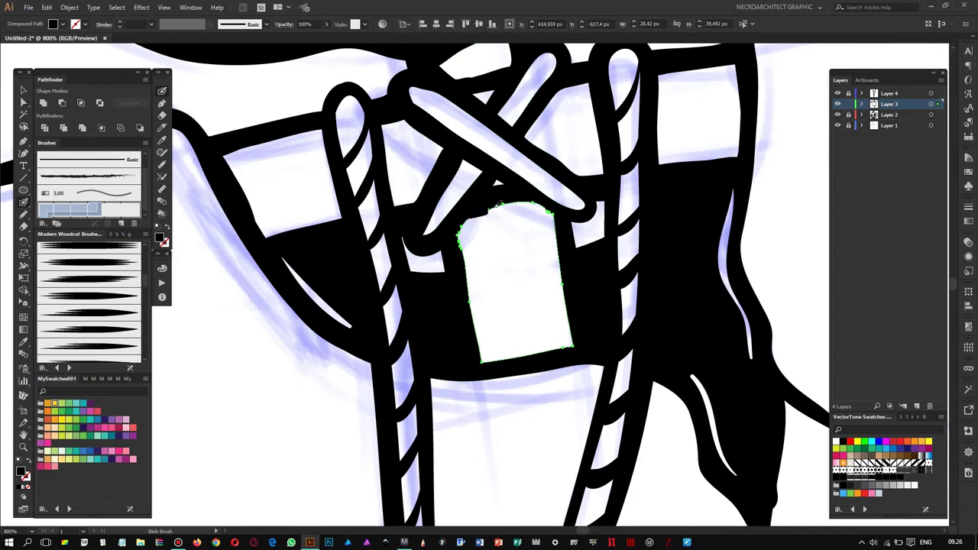
pyautogui.keyDown('ctrl'); pyautogui.click(518, 270); pyautogui.keyUp('ctrl')
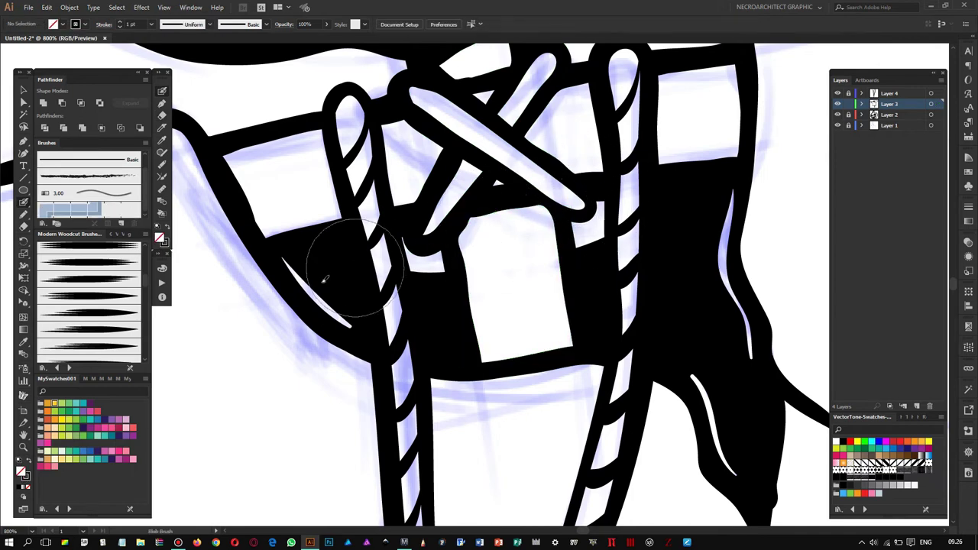
pyautogui.moveTo(355, 267); pyautogui.dragTo(573, 229)
# Step: Add thin wrinkle strokes along the sleeve's lower edge and a short stroke on the collar
pyautogui.scroll(-4, 577, 221)
pyautogui.scroll(2, 382, 163)
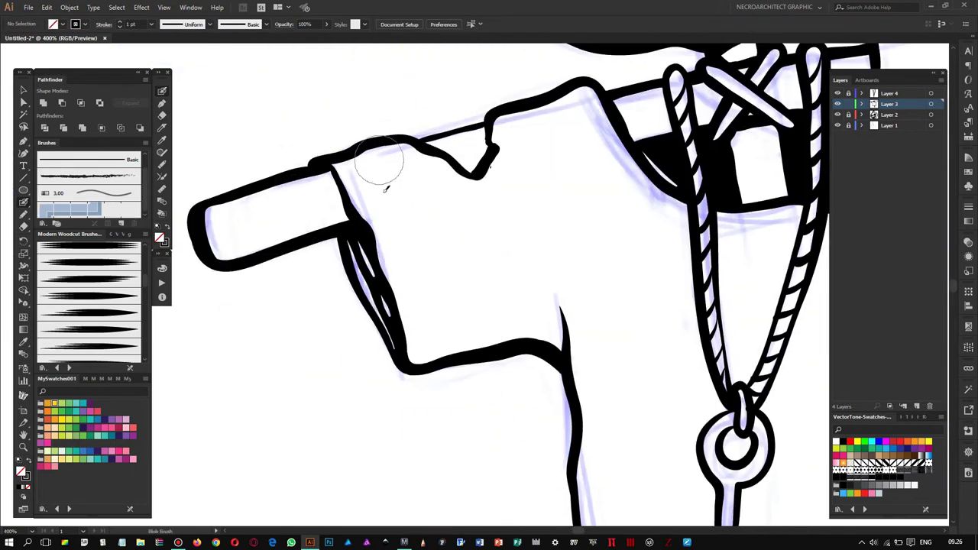
pyautogui.moveTo(478, 341)
pyautogui.mouseDown()
pyautogui.moveTo(545, 334)
pyautogui.moveTo(495, 278)
pyautogui.mouseUp()
pyautogui.moveTo(447, 107); pyautogui.dragTo(448, 131)
pyautogui.hscroll(1, 486, 181)
pyautogui.scroll(1, 557, 175)
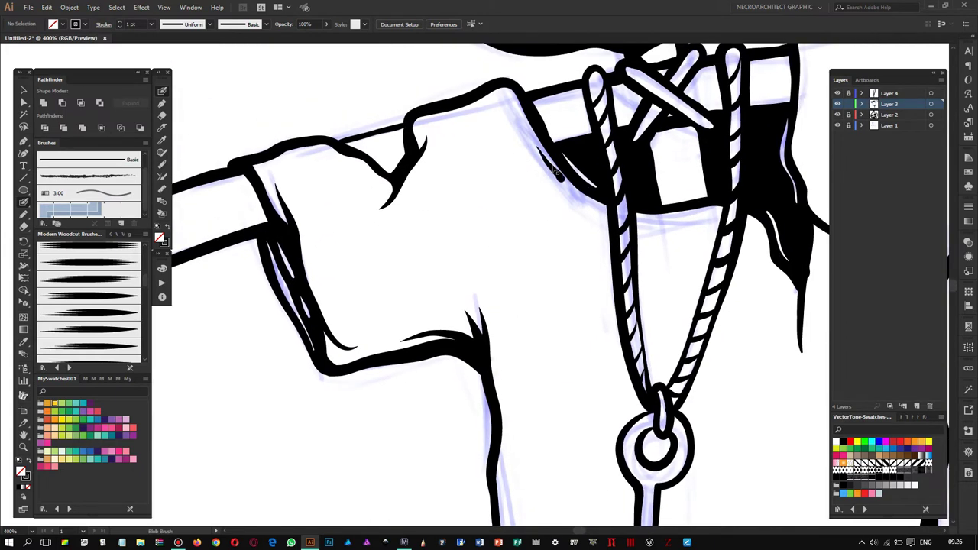
pyautogui.hscroll(3, 535, 153)
pyautogui.scroll(-1, 535, 153)
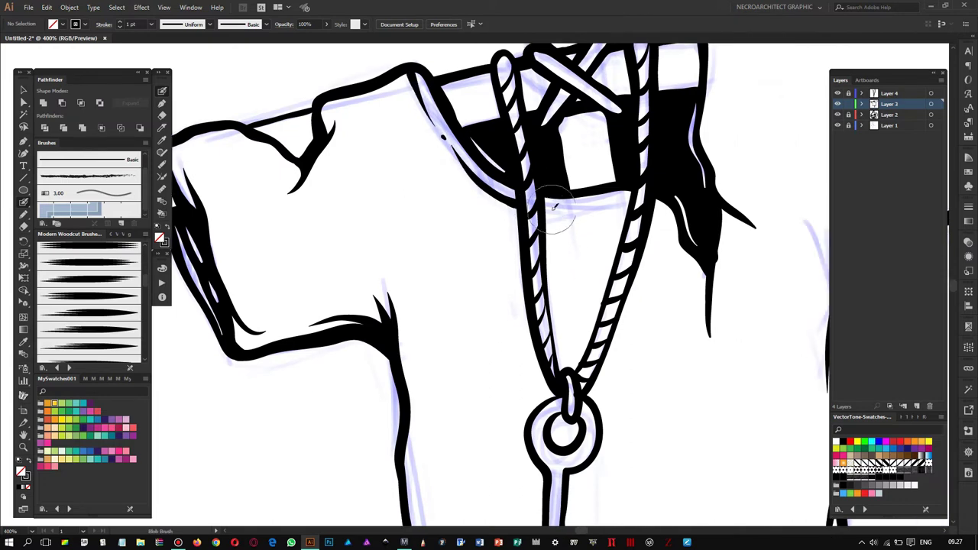
pyautogui.hscroll(4, 588, 103)
pyautogui.scroll(3, 589, 104)
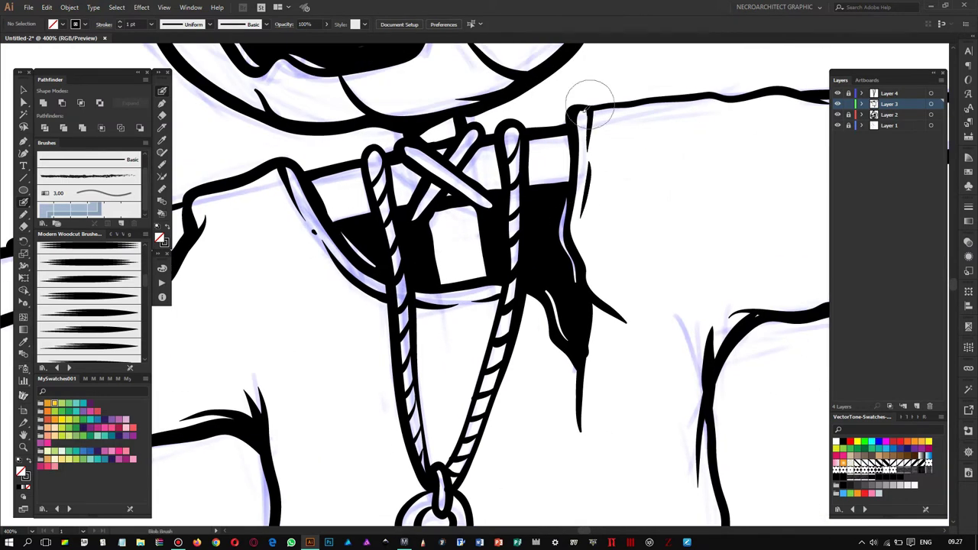
# Step: Thicken the shoulder line and sleeve edge, and add grain marks inside the post end
pyautogui.moveTo(633, 100); pyautogui.dragTo(579, 101)
pyautogui.moveTo(669, 120)
pyautogui.mouseDown()
pyautogui.moveTo(515, 207)
pyautogui.moveTo(425, 94)
pyautogui.mouseUp()
pyautogui.moveTo(669, 138); pyautogui.dragTo(675, 222)
pyautogui.moveTo(526, 291); pyautogui.dragTo(533, 262)
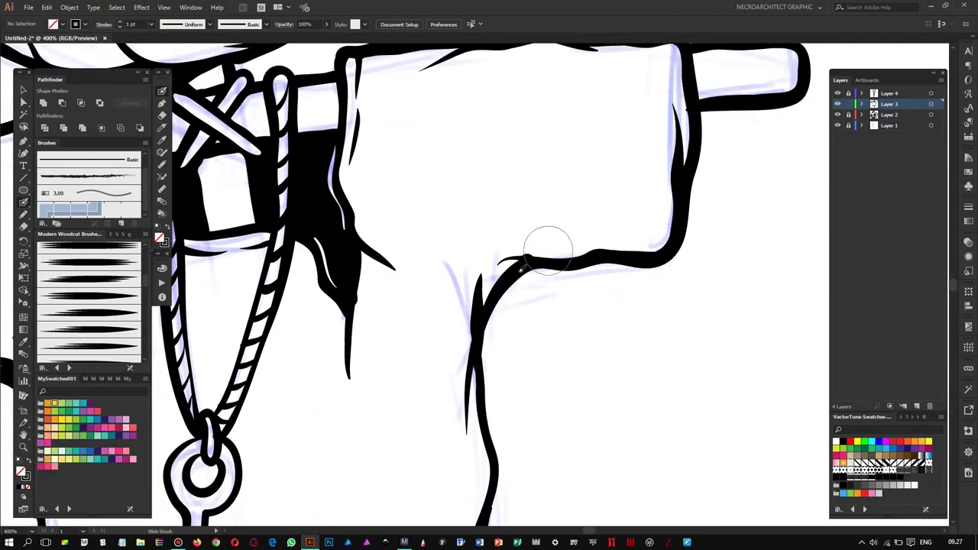
pyautogui.moveTo(628, 208); pyautogui.dragTo(498, 299)
pyautogui.moveTo(607, 158); pyautogui.dragTo(561, 162)
pyautogui.moveTo(565, 193); pyautogui.dragTo(638, 188)
# Step: Add texture strokes to the white collar patch and short grain strokes near the sleeve end
pyautogui.scroll(5, 524, 207)
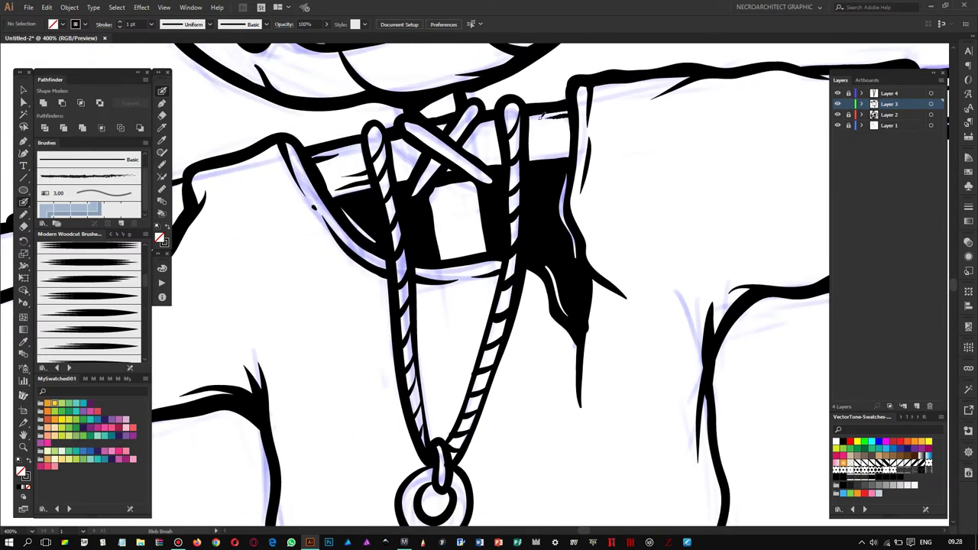
pyautogui.moveTo(560, 136); pyautogui.dragTo(617, 113)
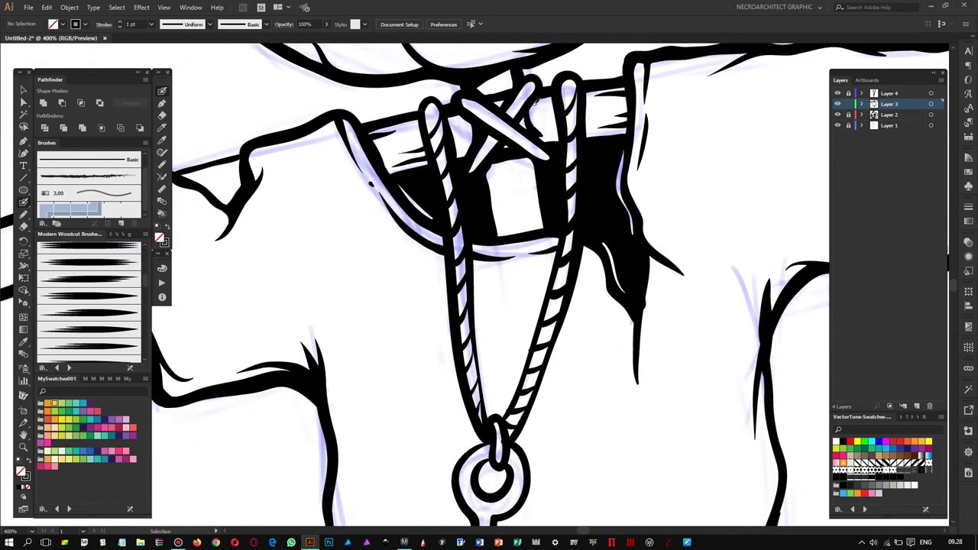
pyautogui.moveTo(511, 174); pyautogui.dragTo(602, 119)
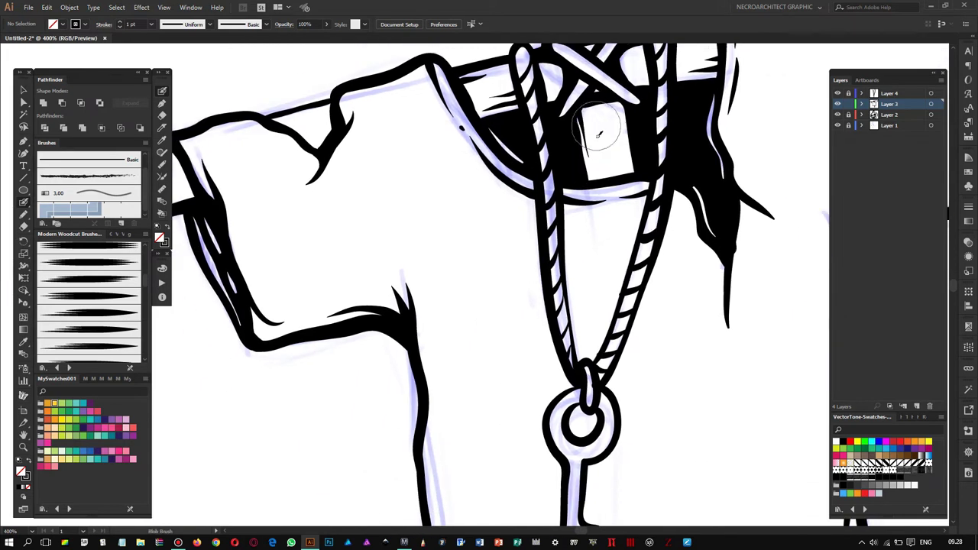
pyautogui.moveTo(501, 71); pyautogui.dragTo(623, 90)
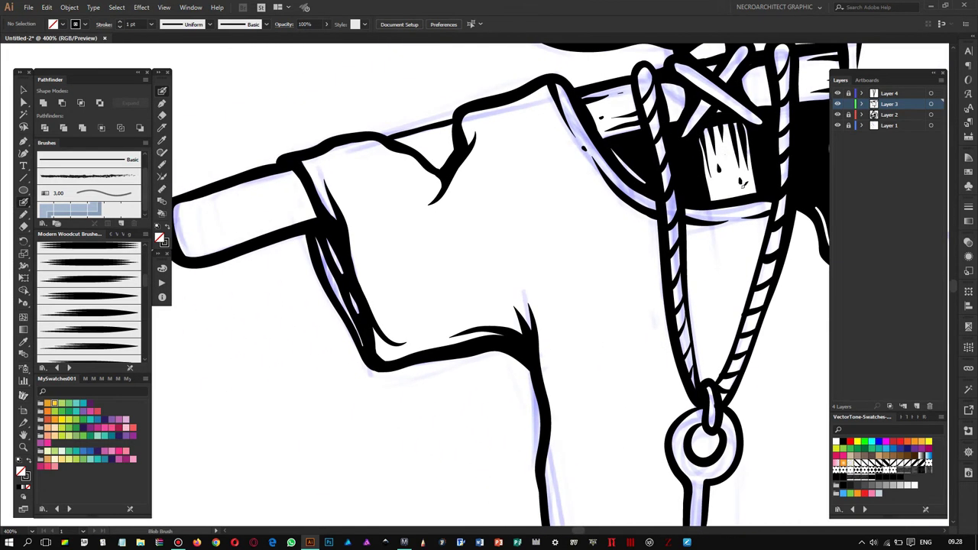
pyautogui.moveTo(737, 172); pyautogui.dragTo(798, 156)
pyautogui.moveTo(241, 189); pyautogui.dragTo(291, 178)
pyautogui.moveTo(312, 215); pyautogui.dragTo(374, 201)
pyautogui.moveTo(313, 173); pyautogui.dragTo(363, 158)
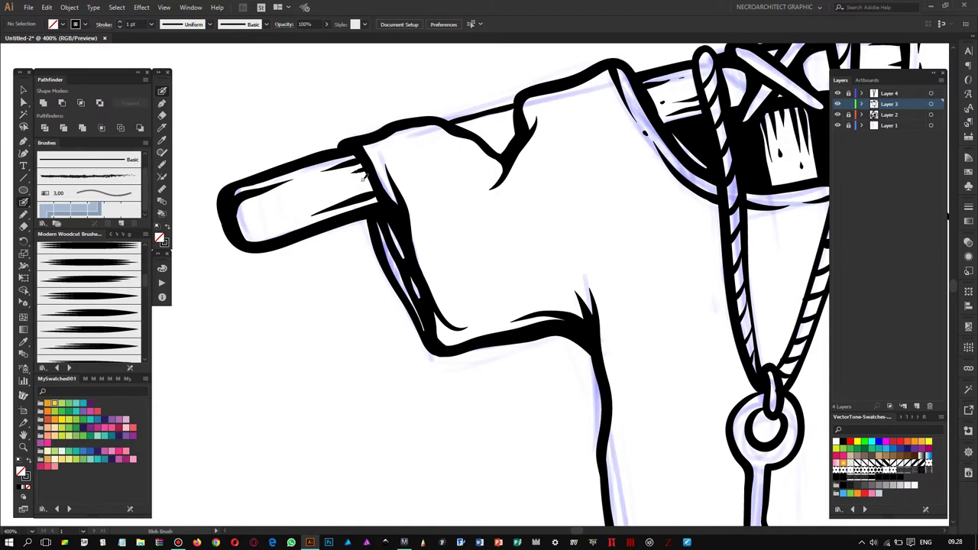
pyautogui.moveTo(485, 142)
pyautogui.mouseDown()
pyautogui.moveTo(376, 112)
pyautogui.moveTo(409, 151)
pyautogui.mouseUp()
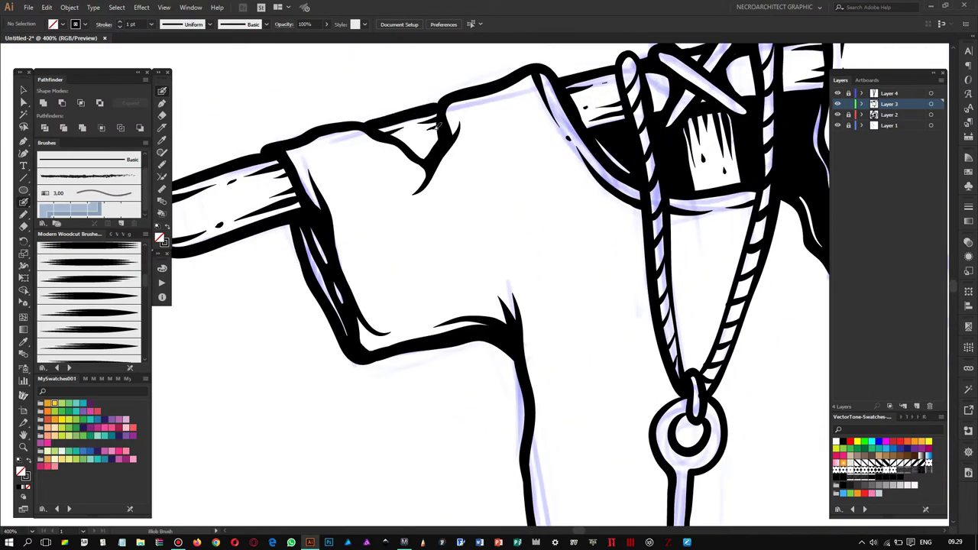
pyautogui.scroll(-2, 530, 153)
pyautogui.scroll(-5, 458, 306)
# Step: Ink bold strokes along the shirt's left and right edges
pyautogui.moveTo(406, 447); pyautogui.dragTo(430, 293)
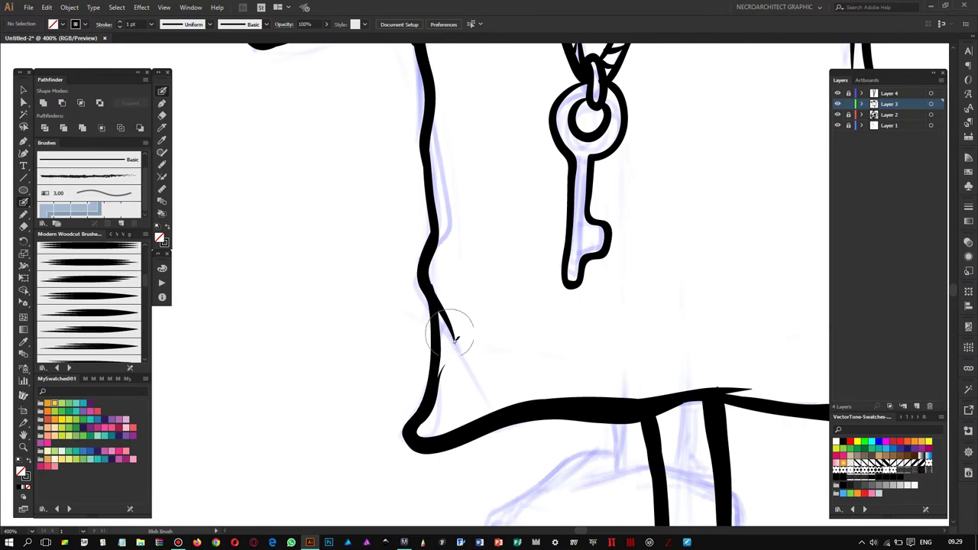
pyautogui.scroll(2, 442, 230)
pyautogui.hscroll(5, 535, 266)
pyautogui.moveTo(558, 72); pyautogui.dragTo(572, 367)
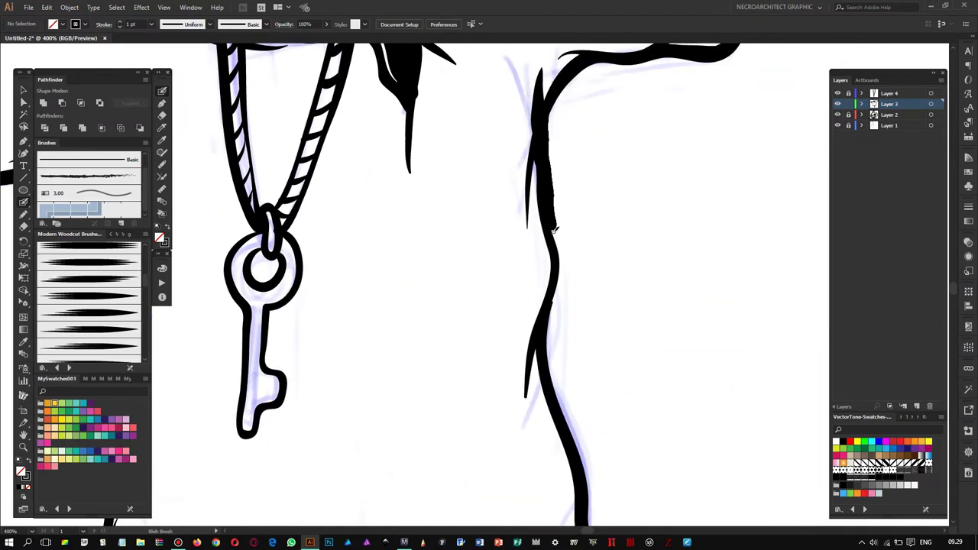
pyautogui.scroll(-5, 571, 367)
pyautogui.scroll(-3, 545, 349)
pyautogui.scroll(-3, 435, 229)
pyautogui.scroll(1, 482, 335)
pyautogui.scroll(-1, 482, 334)
pyautogui.scroll(3, 483, 334)
# Step: Redraw the wooden post's outline with thicker sides and add thin grain lines inside it
pyautogui.moveTo(457, 137); pyautogui.dragTo(467, 355)
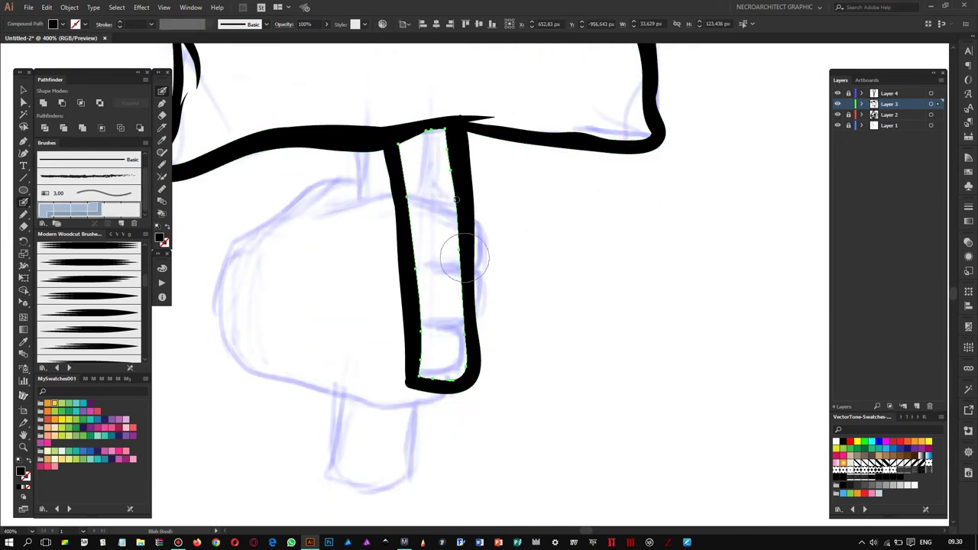
pyautogui.moveTo(388, 149); pyautogui.dragTo(407, 380)
pyautogui.moveTo(468, 131)
pyautogui.mouseDown()
pyautogui.moveTo(475, 385)
pyautogui.moveTo(476, 248)
pyautogui.mouseUp()
pyautogui.scroll(1, 434, 197)
pyautogui.moveTo(384, 185); pyautogui.dragTo(388, 245)
pyautogui.moveTo(393, 166); pyautogui.dragTo(405, 237)
pyautogui.moveTo(464, 260); pyautogui.dragTo(467, 305)
pyautogui.moveTo(436, 159); pyautogui.dragTo(443, 271)
pyautogui.moveTo(424, 156); pyautogui.dragTo(398, 295)
# Step: Fit the whole artboard in view and make Layer 2 active
pyautogui.scroll(-4, 428, 183)
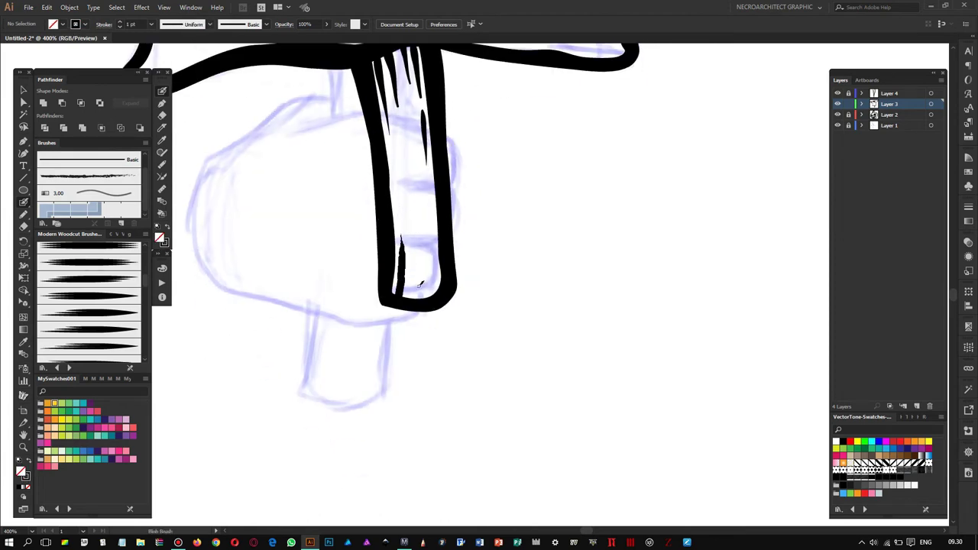
pyautogui.scroll(1, 428, 283)
pyautogui.scroll(-2, 428, 283)
pyautogui.hotkey('ctrl', '0')
pyautogui.scroll(3, 467, 180)
pyautogui.scroll(-1, 468, 180)
pyautogui.click(888, 114)
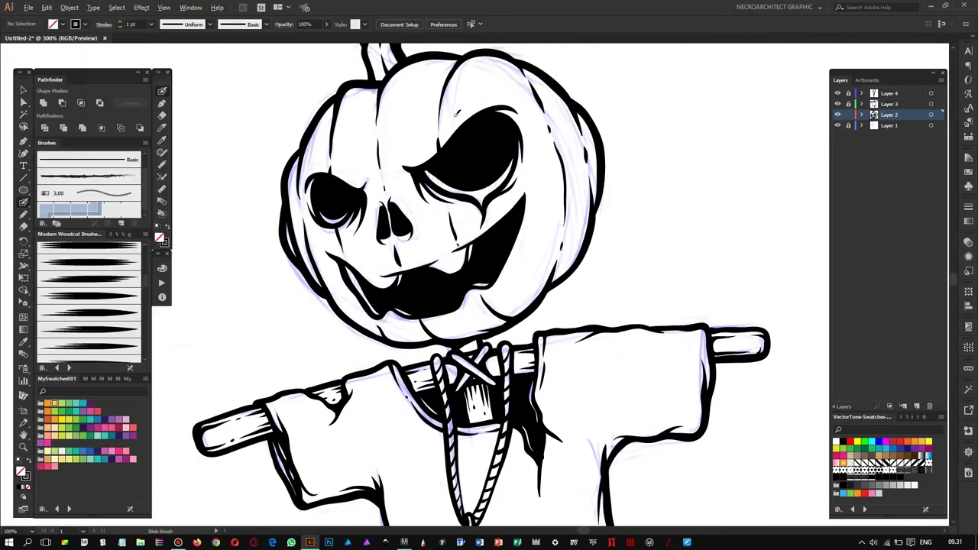
# Step: Erase white highlight streaks into both pumpkin eyes and dot a speck in the right eye
pyautogui.hotkey('shift', 'e')
pyautogui.scroll(2, 432, 180)
pyautogui.moveTo(416, 200); pyautogui.dragTo(477, 225)
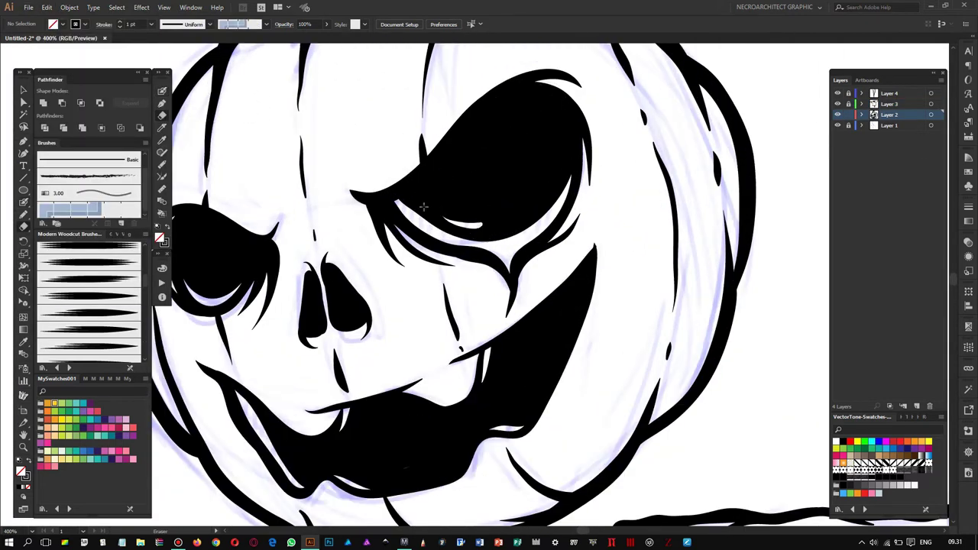
pyautogui.hotkey('ctrl', 'z')
pyautogui.moveTo(397, 200); pyautogui.dragTo(527, 216)
pyautogui.moveTo(544, 197); pyautogui.dragTo(562, 163)
pyautogui.moveTo(532, 210); pyautogui.dragTo(569, 119)
pyautogui.moveTo(493, 214); pyautogui.dragTo(535, 153)
pyautogui.hscroll(-3, 535, 153)
pyautogui.moveTo(275, 208); pyautogui.dragTo(299, 228)
pyautogui.click(569, 133)
# Step: Carve white streaks into the left nostril and the mouth's outline and upper and lower fill
pyautogui.scroll(-2, 398, 221)
pyautogui.moveTo(386, 215); pyautogui.dragTo(387, 256)
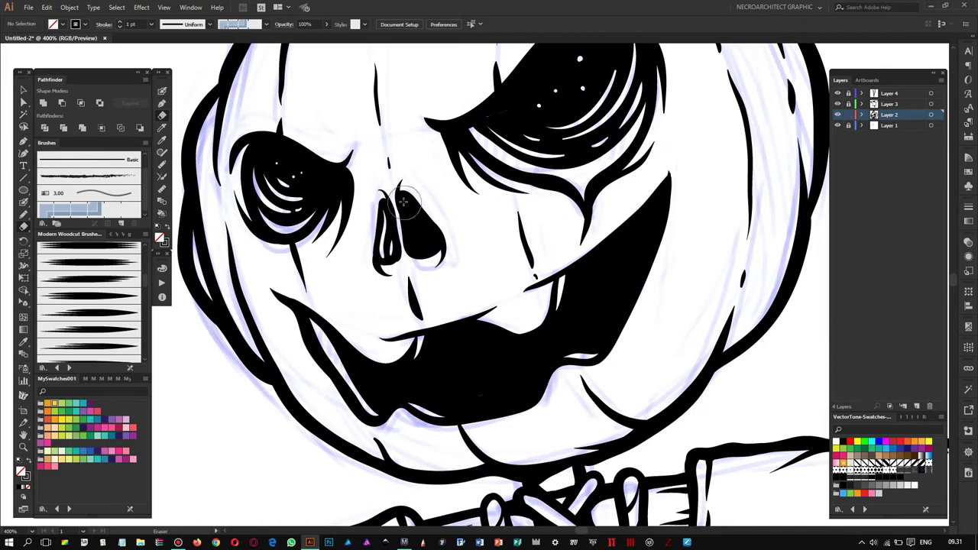
pyautogui.scroll(-3, 457, 210)
pyautogui.moveTo(342, 231); pyautogui.dragTo(357, 252)
pyautogui.moveTo(634, 118); pyautogui.dragTo(587, 187)
pyautogui.moveTo(459, 270); pyautogui.dragTo(507, 253)
# Step: Lock the face layer and move on to Layer 3
pyautogui.hscroll(3, 576, 200)
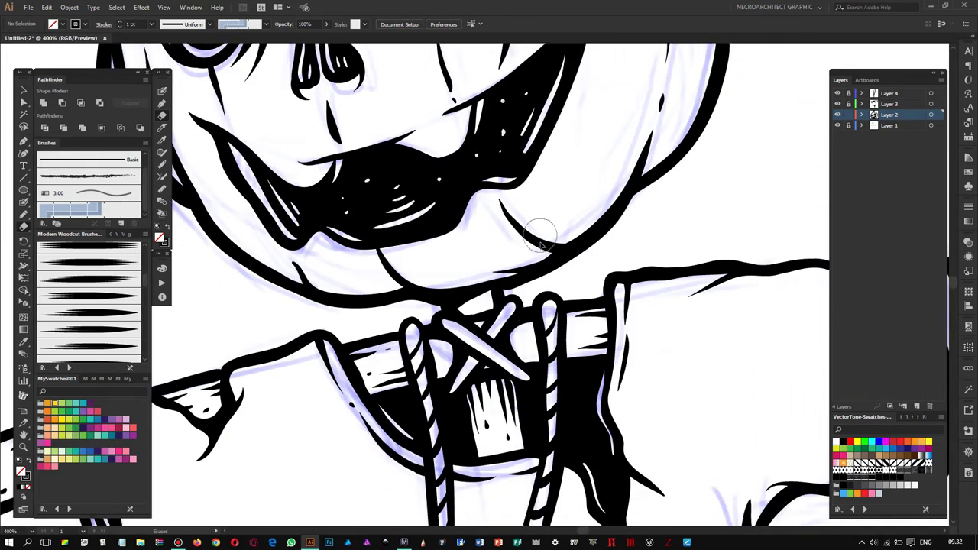
pyautogui.scroll(-3, 535, 206)
pyautogui.scroll(-2, 466, 223)
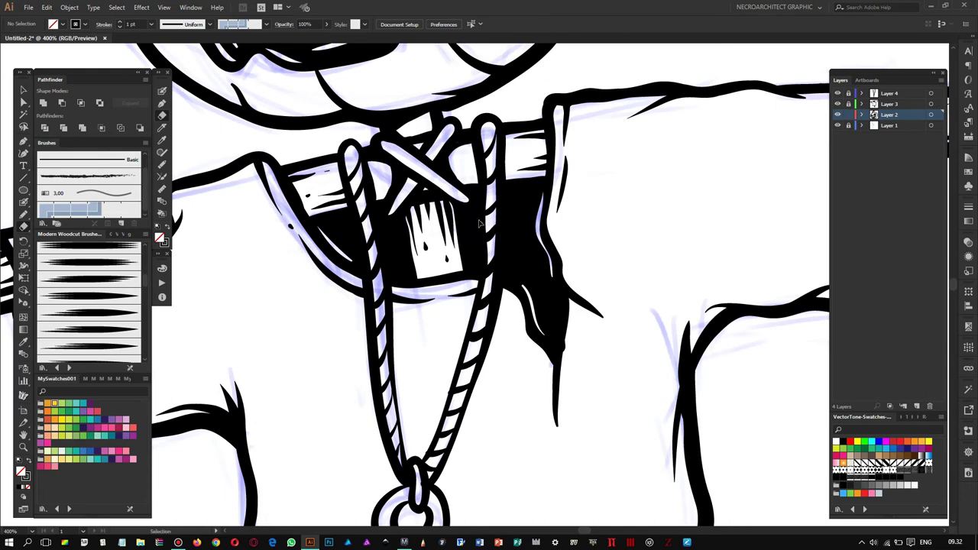
pyautogui.press('F2')
pyautogui.hscroll(-3, 399, 230)
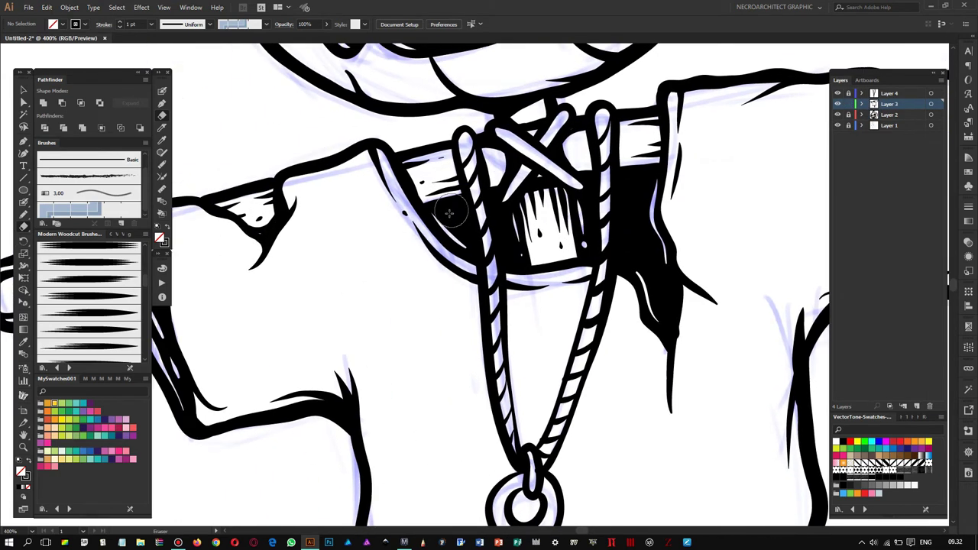
pyautogui.scroll(-3, 256, 130)
pyautogui.scroll(1, 256, 130)
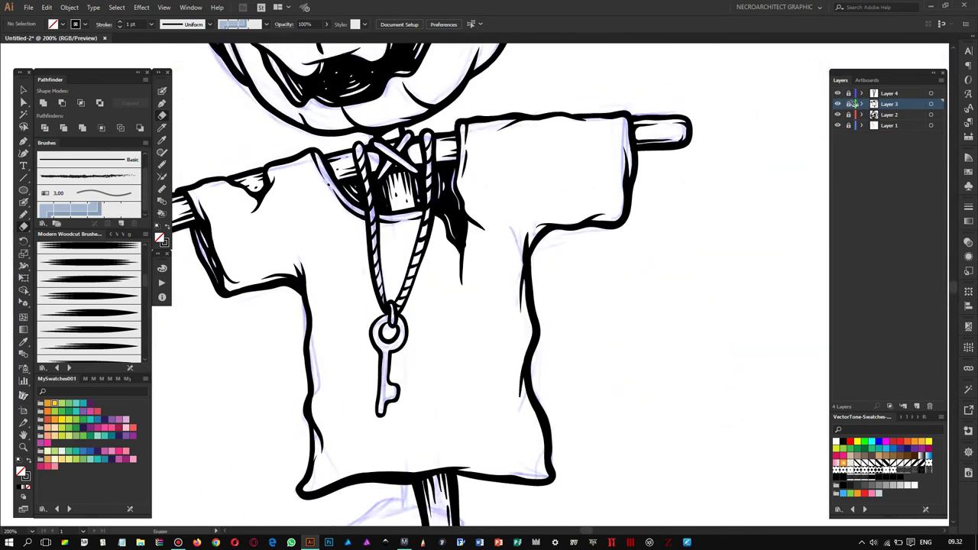
# Step: On Layer 4 with the Blob Brush, thicken the key's lower right side and tip
pyautogui.press('F2')
pyautogui.hotkey('shift', 'b')
pyautogui.scroll(2, 374, 311)
pyautogui.moveTo(494, 331); pyautogui.dragTo(520, 309)
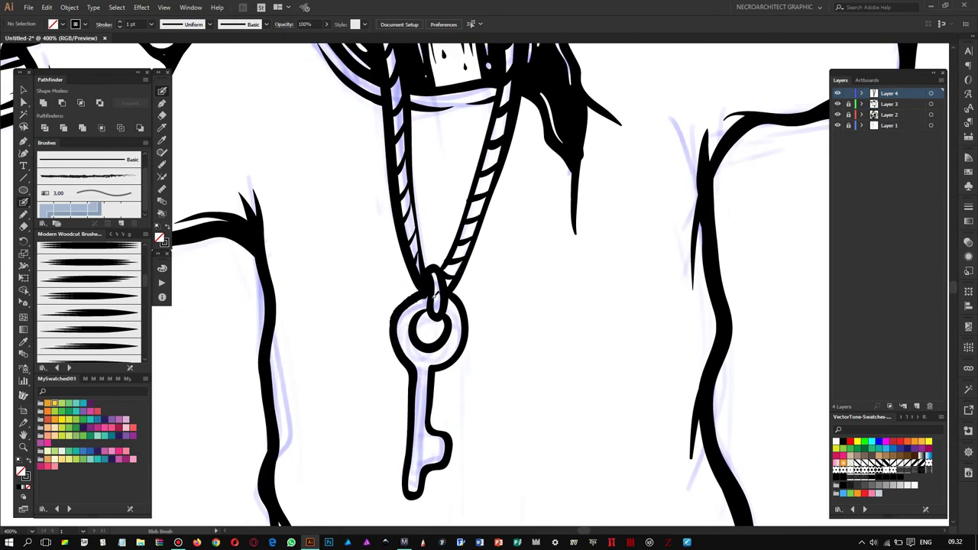
pyautogui.scroll(-3, 471, 340)
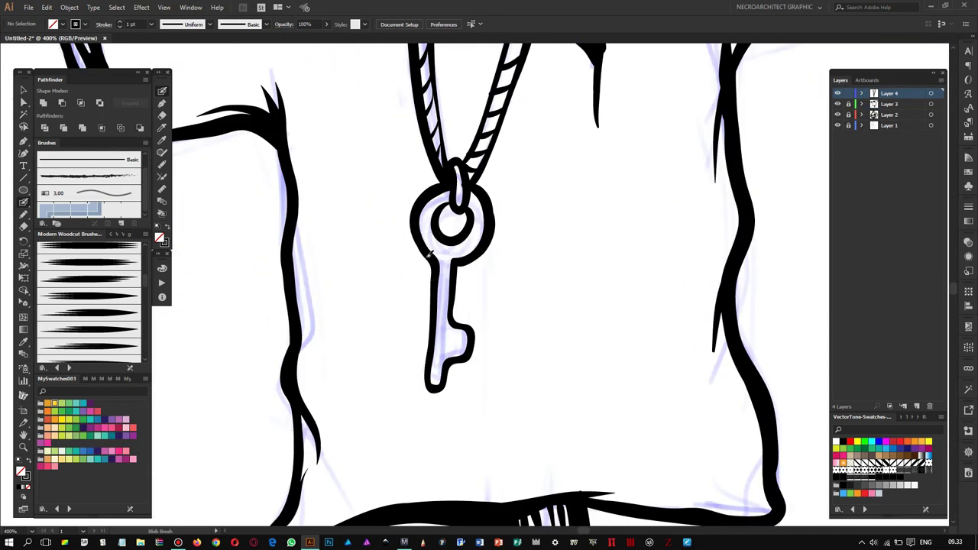
pyautogui.moveTo(454, 359); pyautogui.dragTo(447, 375)
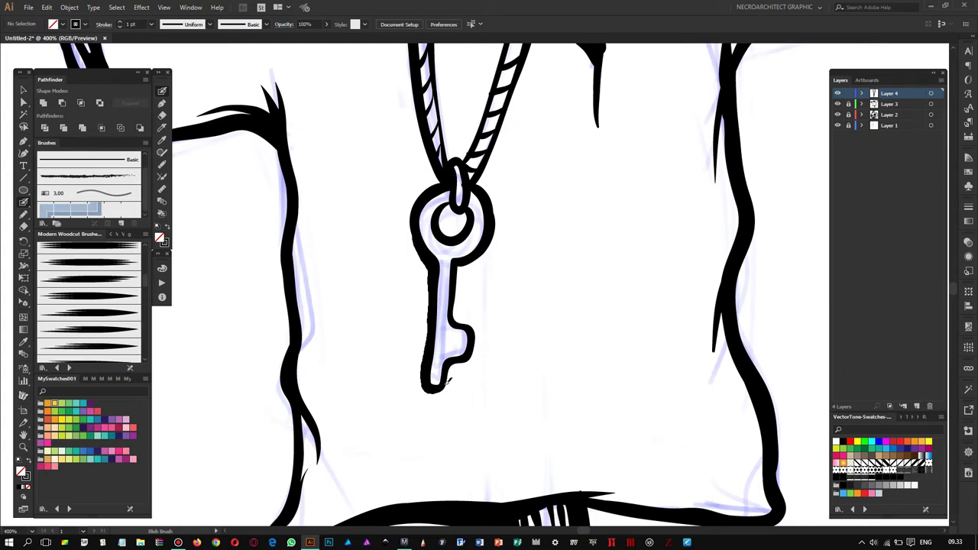
# Step: Thicken the key outline where the ring meets the shaft and along the shaft's left side
pyautogui.moveTo(463, 263); pyautogui.dragTo(493, 222)
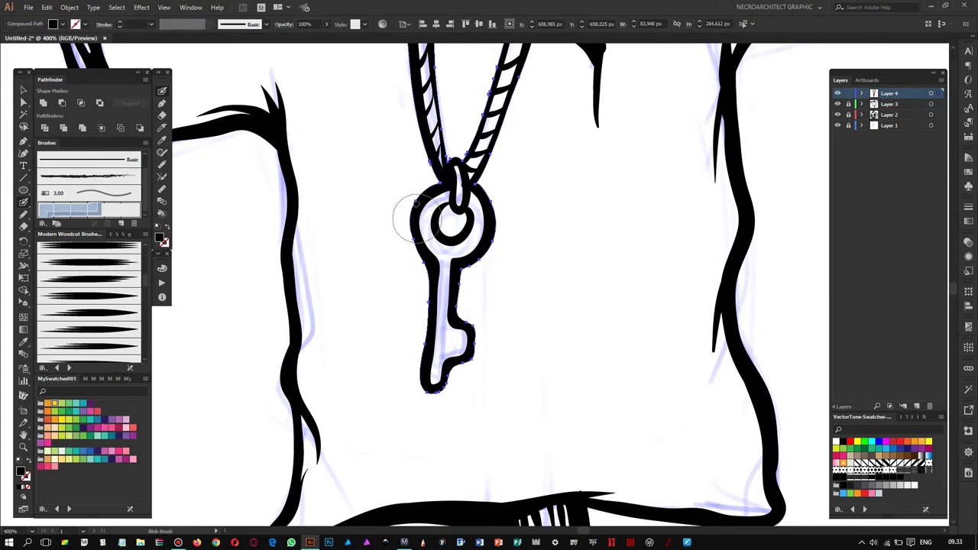
pyautogui.moveTo(416, 256)
pyautogui.mouseDown()
pyautogui.moveTo(420, 287)
pyautogui.moveTo(416, 222)
pyautogui.mouseUp()
pyautogui.scroll(2, 404, 230)
pyautogui.hotkey('shift', 'e')
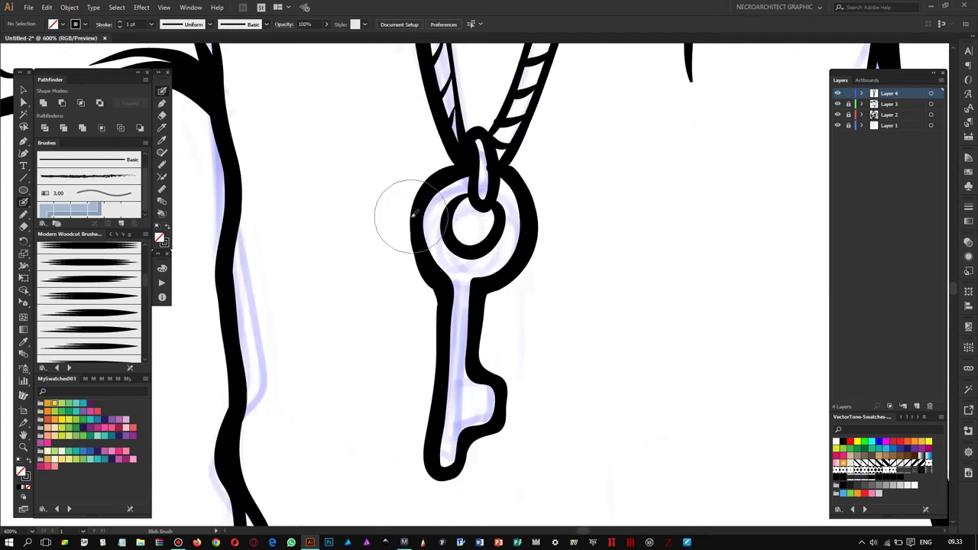
pyautogui.hotkey('shift', 'b')
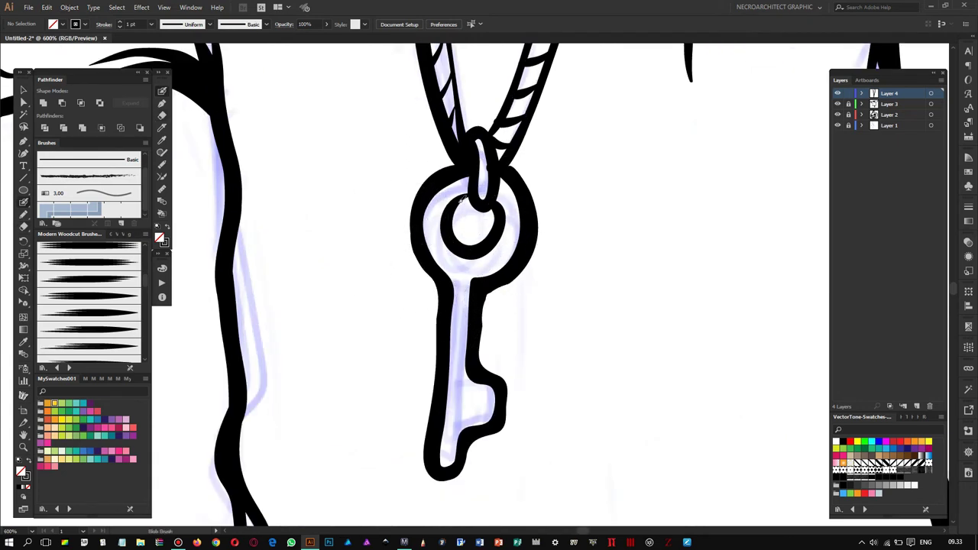
# Step: Reinforce the right rope strand with one long Blob Brush stroke
pyautogui.scroll(-1, 447, 200)
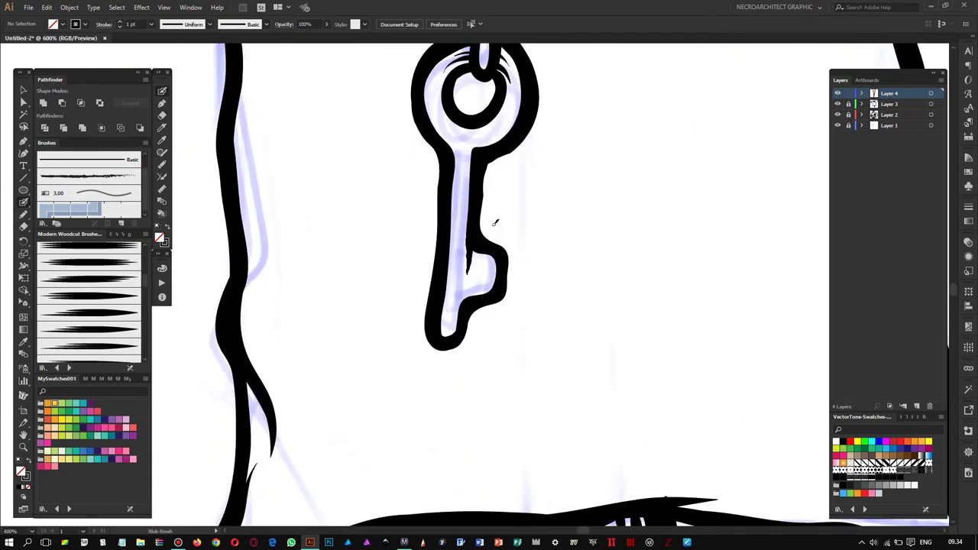
pyautogui.scroll(-1, 428, 267)
pyautogui.scroll(-1, 415, 321)
pyautogui.scroll(1, 389, 291)
pyautogui.scroll(1, 388, 153)
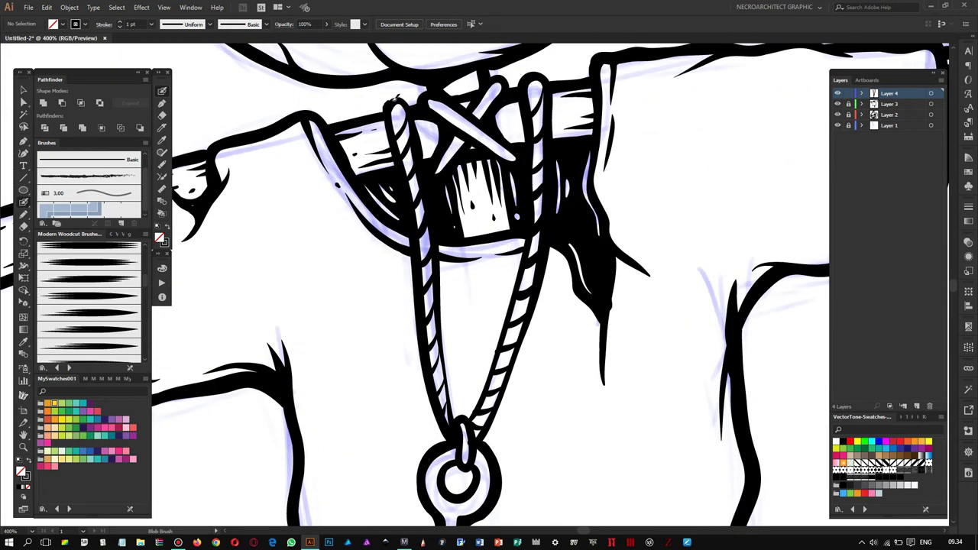
pyautogui.scroll(-1, 431, 291)
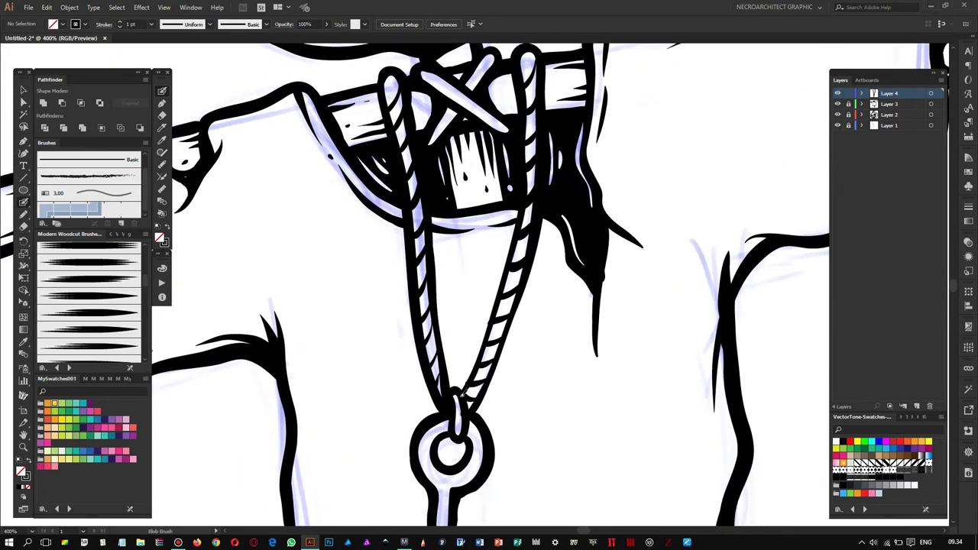
pyautogui.scroll(-1, 508, 252)
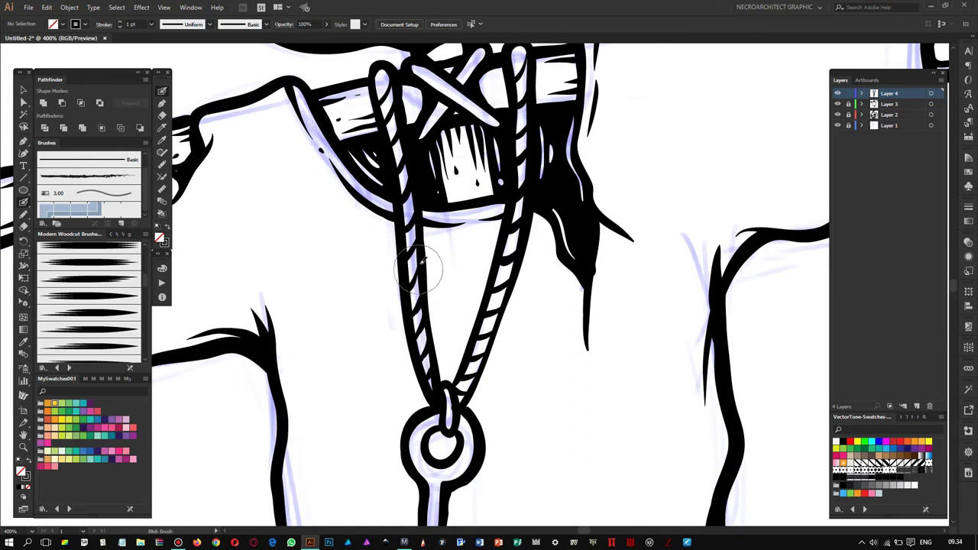
pyautogui.scroll(-1, 419, 267)
pyautogui.scroll(1, 458, 290)
pyautogui.scroll(1, 454, 312)
pyautogui.scroll(1, 504, 150)
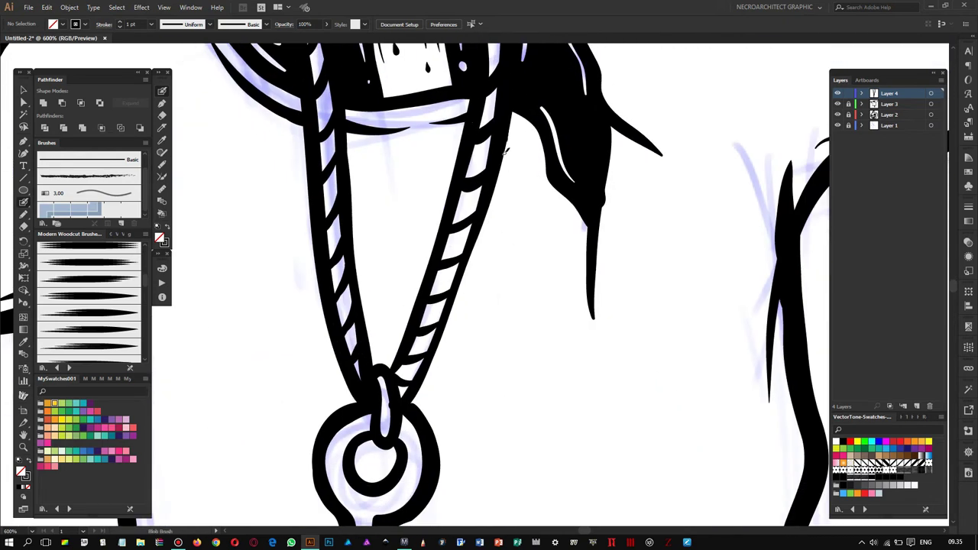
pyautogui.moveTo(424, 386); pyautogui.dragTo(495, 188)
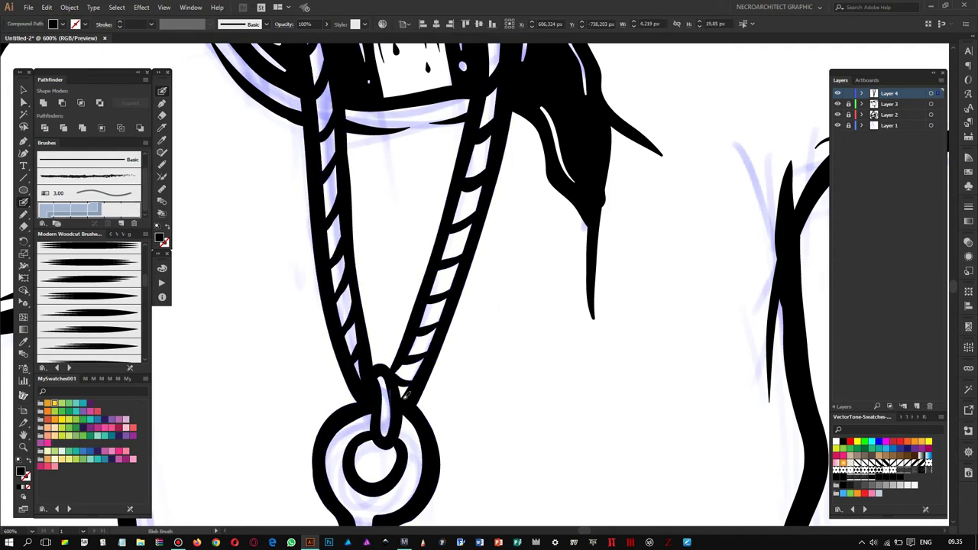
# Step: Scroll and zoom around the artboard to review the fully inked scarecrow
pyautogui.scroll(5, 413, 267)
pyautogui.hscroll(-3, 412, 268)
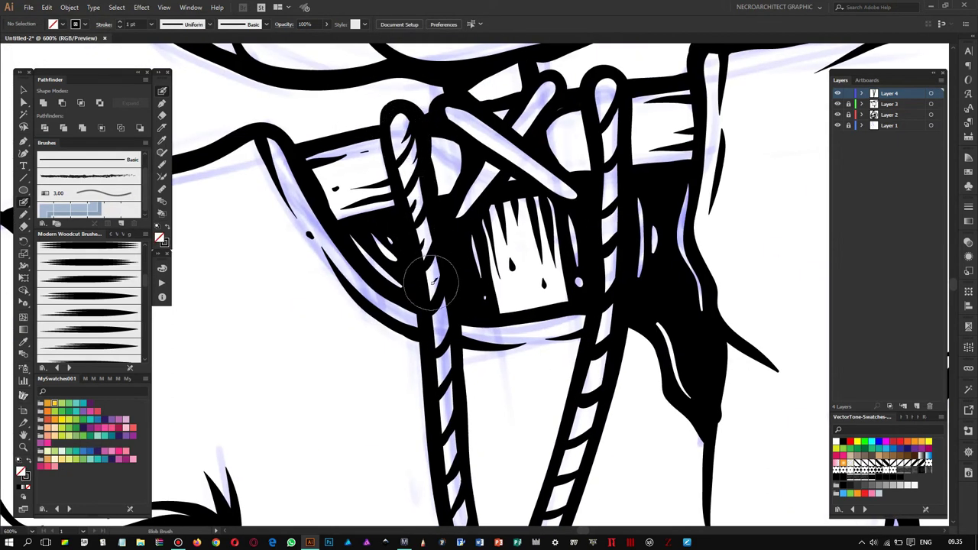
pyautogui.scroll(-3, 441, 365)
pyautogui.scroll(-1, 441, 365)
pyautogui.scroll(3, 458, 306)
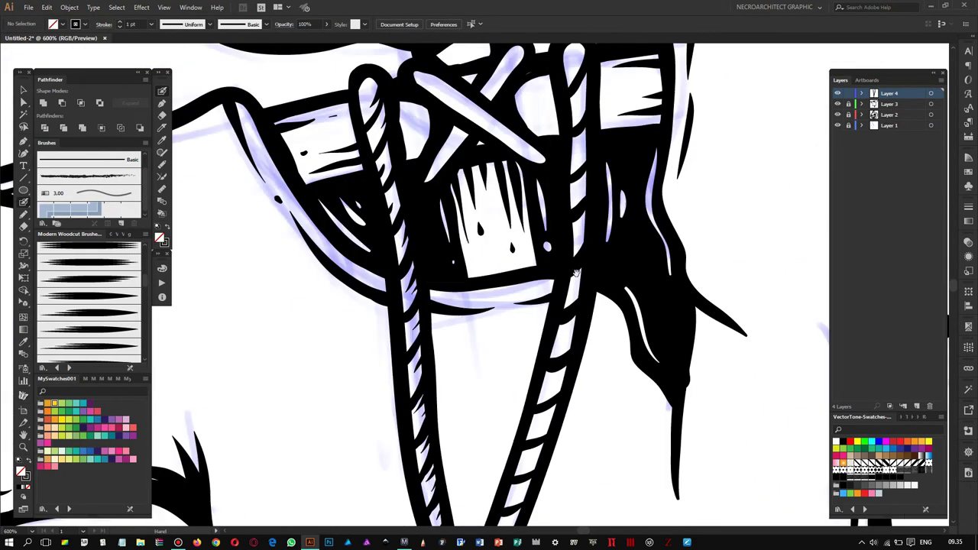
pyautogui.scroll(1, 570, 108)
pyautogui.scroll(-1, 579, 229)
pyautogui.scroll(-1, 579, 245)
pyautogui.scroll(-1, 581, 264)
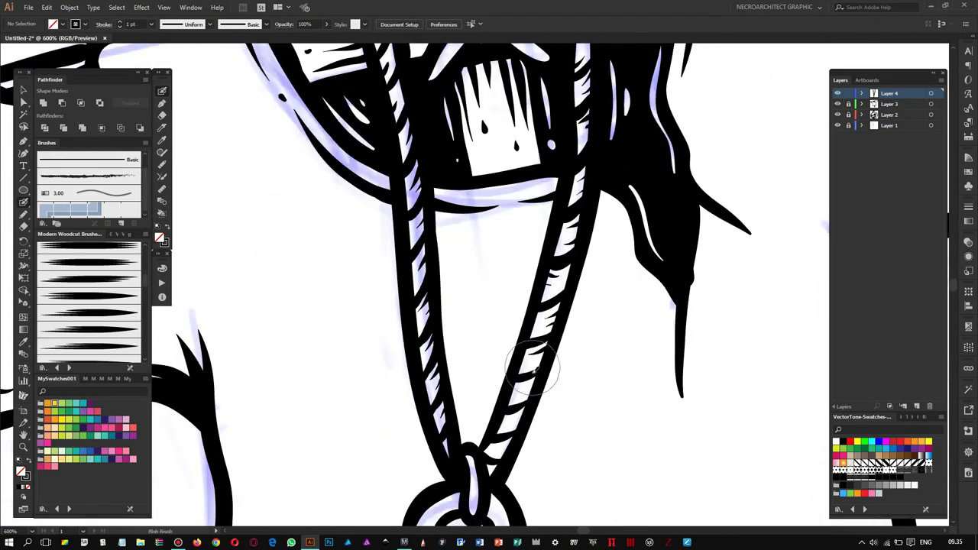
pyautogui.scroll(-2, 520, 397)
pyautogui.scroll(1, 390, 160)
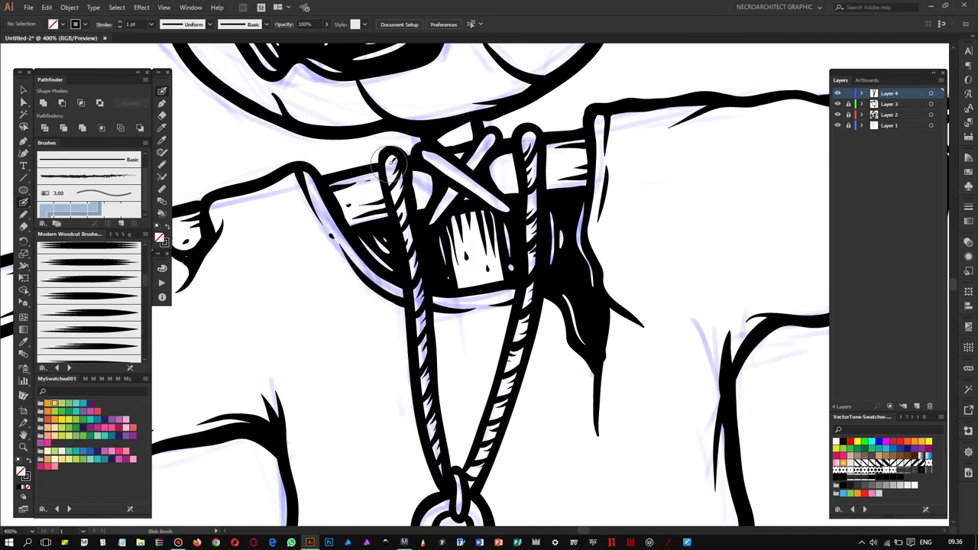
pyautogui.scroll(-2, 392, 158)
pyautogui.scroll(-1, 458, 229)
pyautogui.scroll(-1, 490, 313)
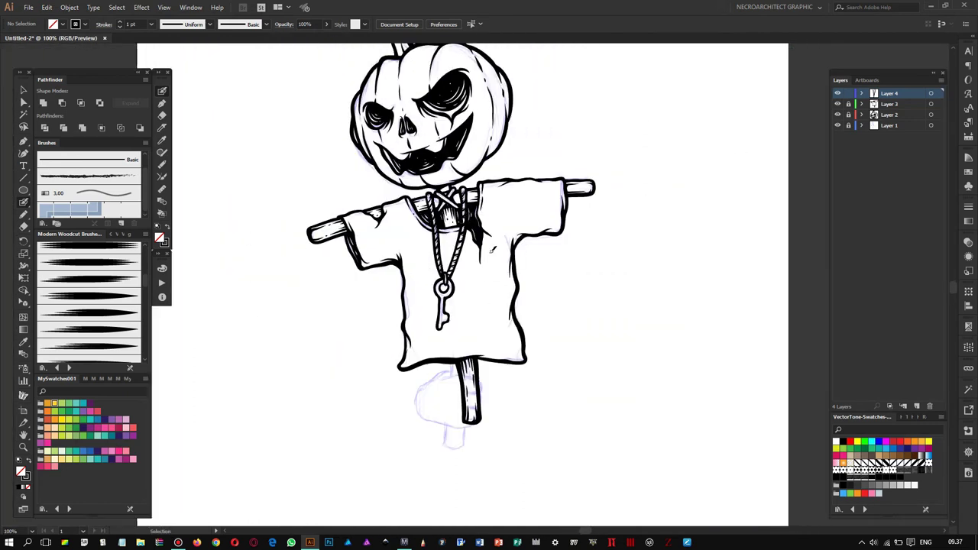
# Step: Ink the shirt's bottom hem solid black, filling the gaps on both sides of the stake
pyautogui.scroll(2, 490, 314)
pyautogui.scroll(2, 473, 291)
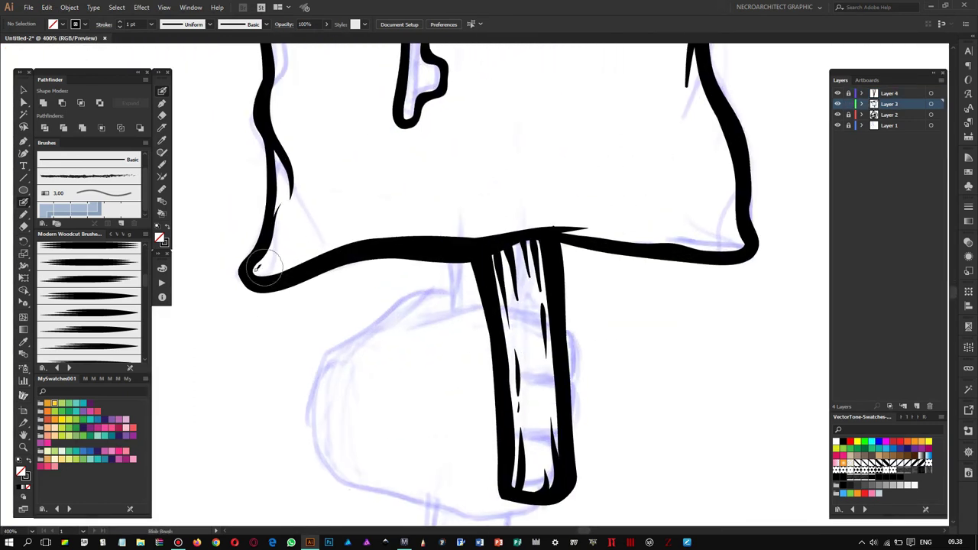
pyautogui.moveTo(264, 256)
pyautogui.mouseDown()
pyautogui.moveTo(443, 270)
pyautogui.moveTo(755, 258)
pyautogui.mouseUp()
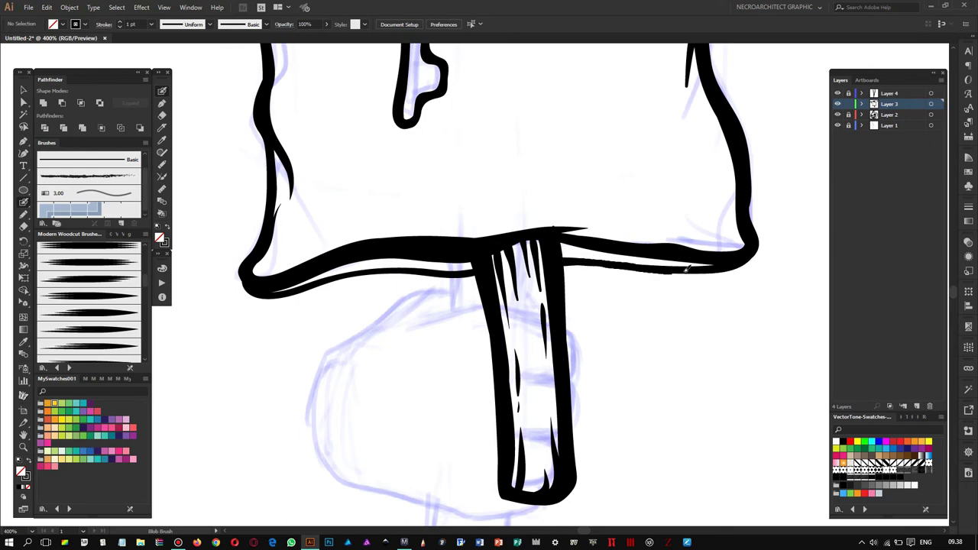
pyautogui.moveTo(291, 287); pyautogui.dragTo(381, 259)
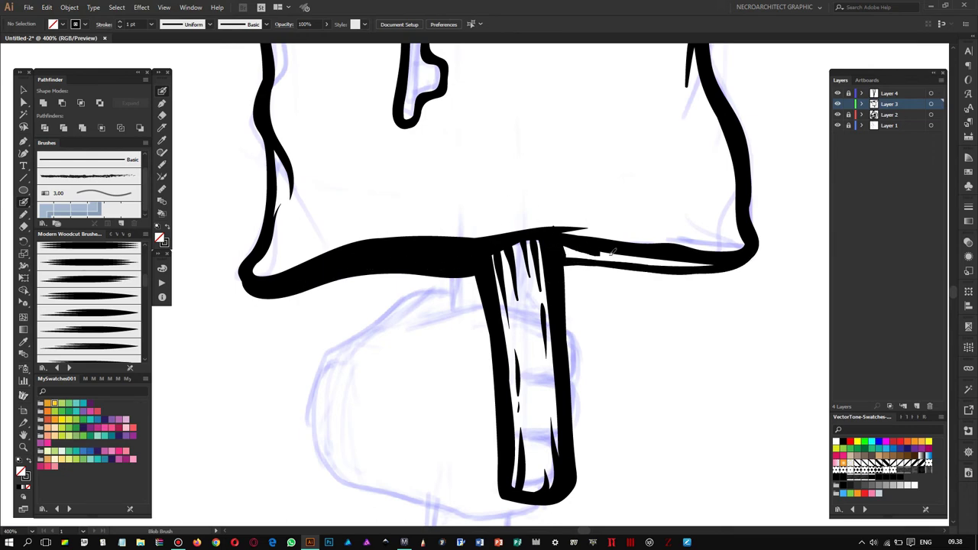
pyautogui.moveTo(591, 248); pyautogui.dragTo(622, 257)
pyautogui.moveTo(587, 229); pyautogui.dragTo(730, 243)
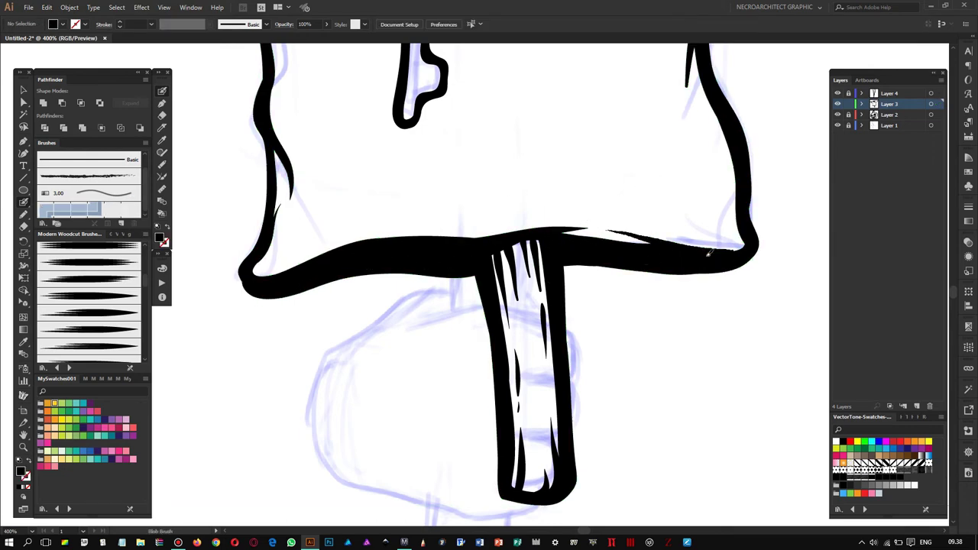
# Step: Erase thin white lines across the shirt hem
pyautogui.moveTo(638, 262); pyautogui.dragTo(718, 217)
pyautogui.hotkey('shift', 'e')
pyautogui.moveTo(529, 226); pyautogui.dragTo(547, 225)
pyautogui.moveTo(649, 220); pyautogui.dragTo(736, 218)
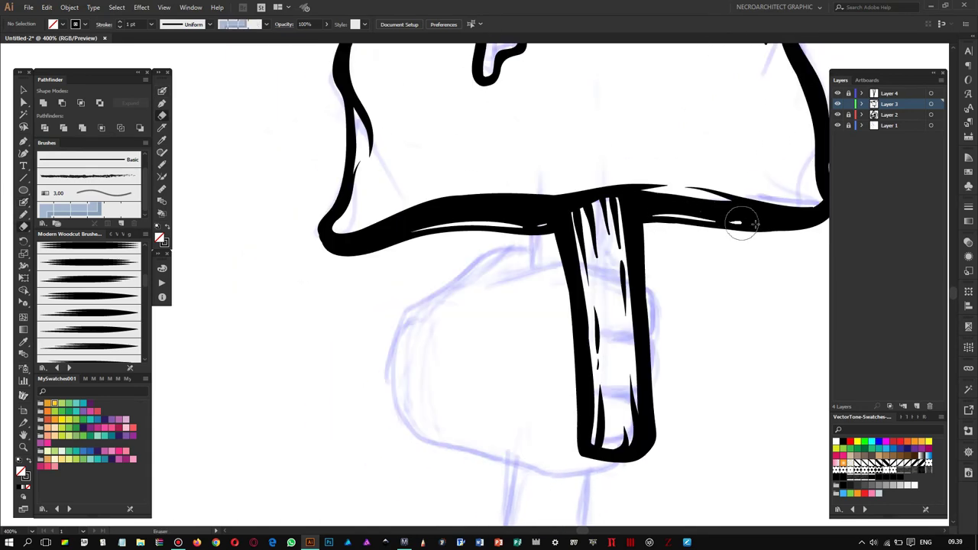
pyautogui.scroll(-3, 735, 218)
pyautogui.scroll(3, 614, 210)
# Step: Add a new Layer 5 and begin redrawing the rope's left edge with the Blob Brush
pyautogui.hotkey('shift', 'b')
pyautogui.scroll(3, 567, 211)
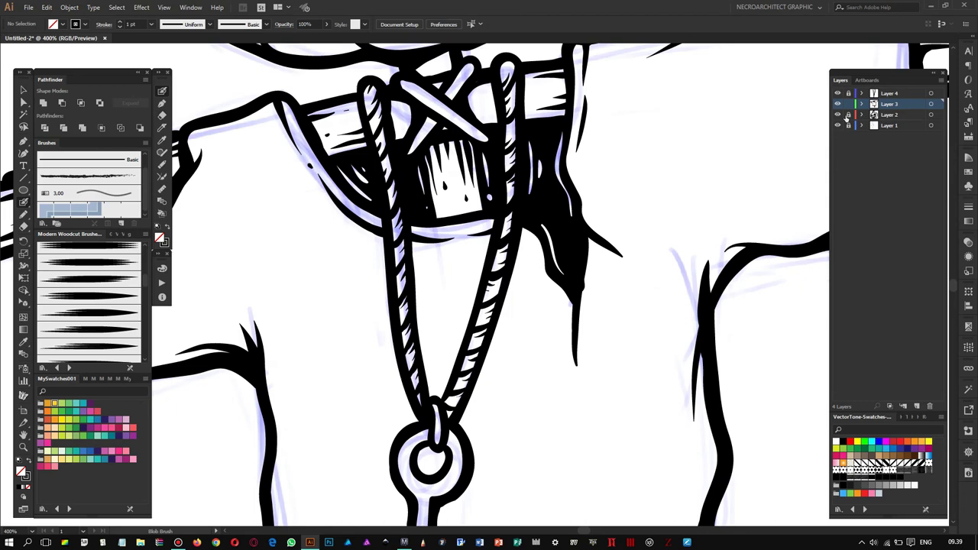
pyautogui.click(890, 125)
pyautogui.hotkey('ctrl', 'l')
pyautogui.scroll(2, 356, 194)
pyautogui.moveTo(356, 195); pyautogui.dragTo(331, 122)
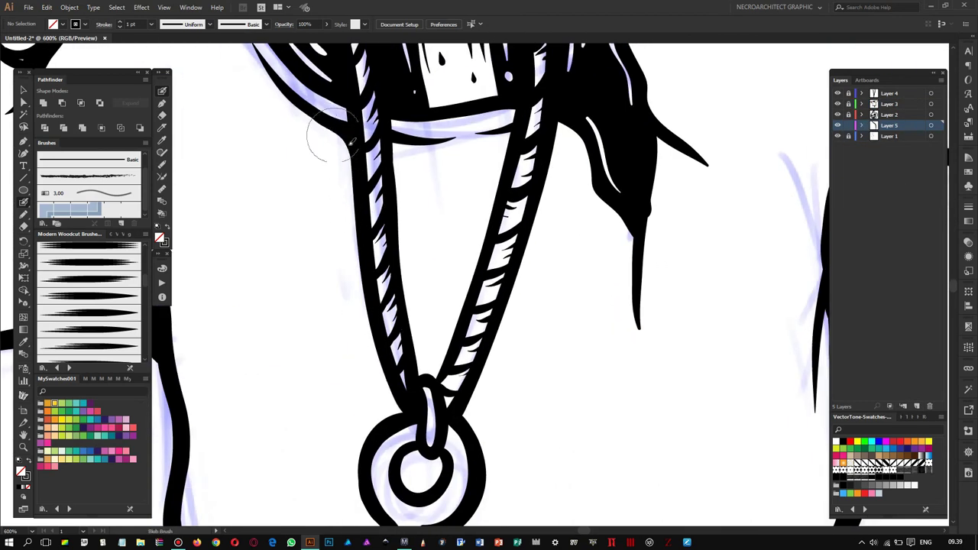
# Step: Tidy the rope's top edge with short strokes that thin and join the marks
pyautogui.moveTo(427, 155); pyautogui.dragTo(407, 149)
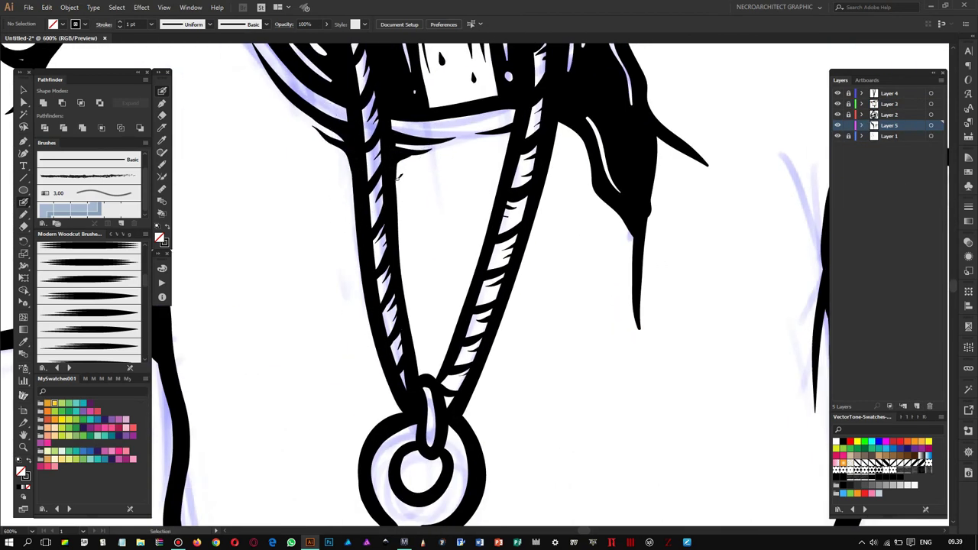
pyautogui.moveTo(489, 134)
pyautogui.mouseDown()
pyautogui.moveTo(508, 135)
pyautogui.moveTo(454, 145)
pyautogui.mouseUp()
pyautogui.scroll(3, 485, 160)
pyautogui.hscroll(3, 484, 159)
pyautogui.scroll(-2, 474, 137)
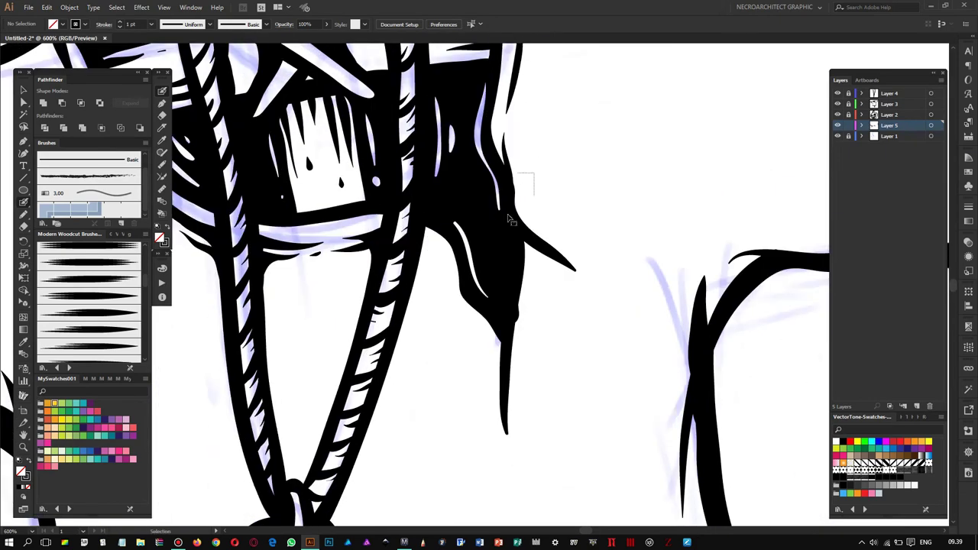
pyautogui.scroll(-2, 458, 107)
pyautogui.moveTo(451, 80); pyautogui.dragTo(431, 172)
# Step: Paint two long tapered crease strokes down across the shirt
pyautogui.scroll(-2, 432, 172)
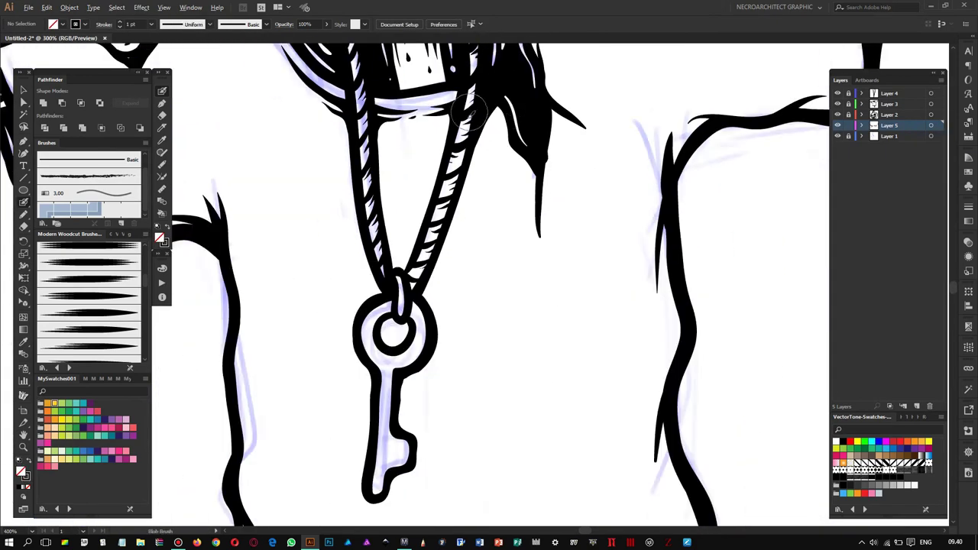
pyautogui.scroll(-2, 349, 145)
pyautogui.scroll(3, 349, 146)
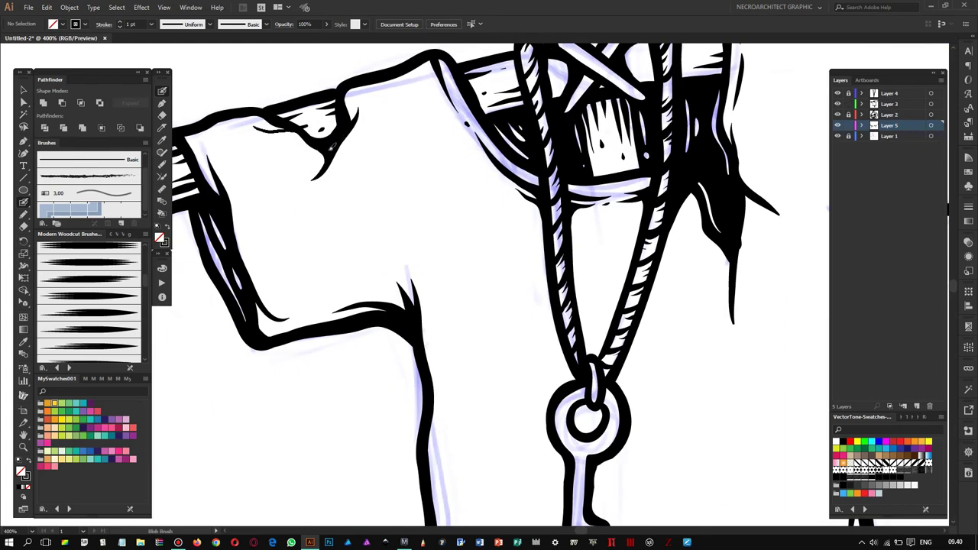
pyautogui.hscroll(2, 318, 151)
pyautogui.hscroll(4, 446, 151)
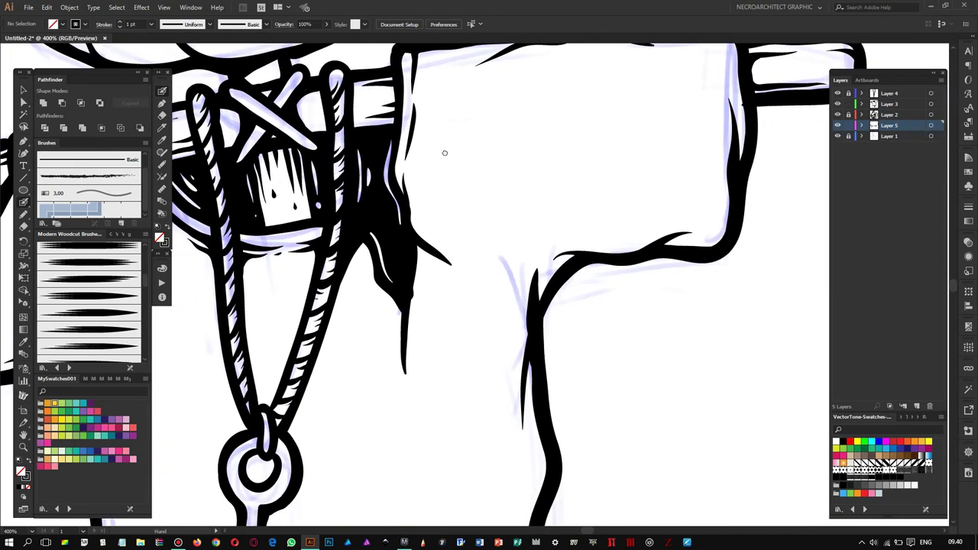
pyautogui.scroll(-4, 483, 178)
pyautogui.scroll(-4, 484, 178)
pyautogui.scroll(3, 483, 177)
pyautogui.moveTo(468, 137); pyautogui.dragTo(351, 283)
pyautogui.moveTo(461, 168); pyautogui.dragTo(410, 267)
# Step: Add a small tapered shirt wrinkle and a long fold line running past the key
pyautogui.hscroll(-2, 473, 280)
pyautogui.hscroll(-1, 473, 279)
pyautogui.scroll(-2, 399, 175)
pyautogui.scroll(1, 400, 175)
pyautogui.moveTo(315, 184)
pyautogui.mouseDown()
pyautogui.moveTo(329, 223)
pyautogui.moveTo(373, 228)
pyautogui.mouseUp()
pyautogui.scroll(-3, 340, 208)
pyautogui.scroll(2, 305, 153)
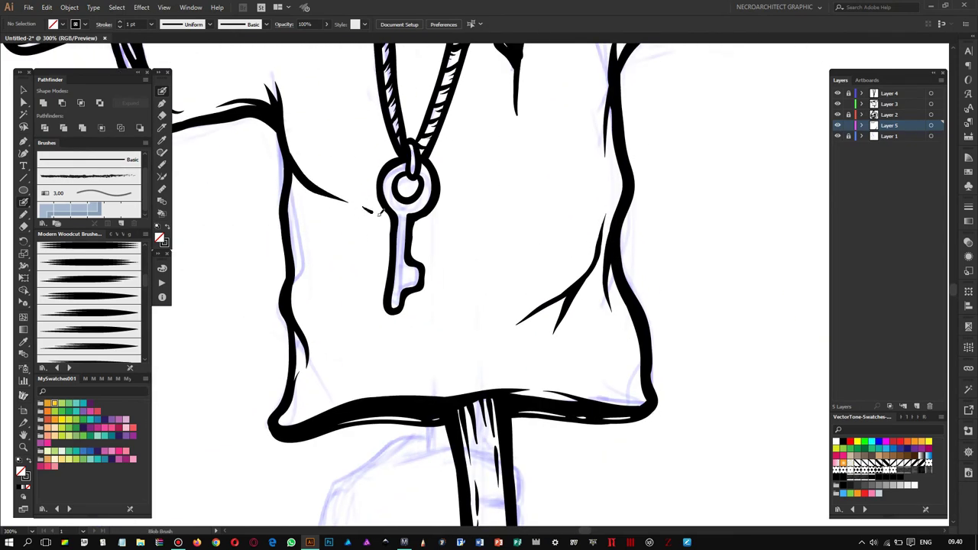
pyautogui.scroll(3, 404, 231)
pyautogui.moveTo(341, 176); pyautogui.dragTo(565, 294)
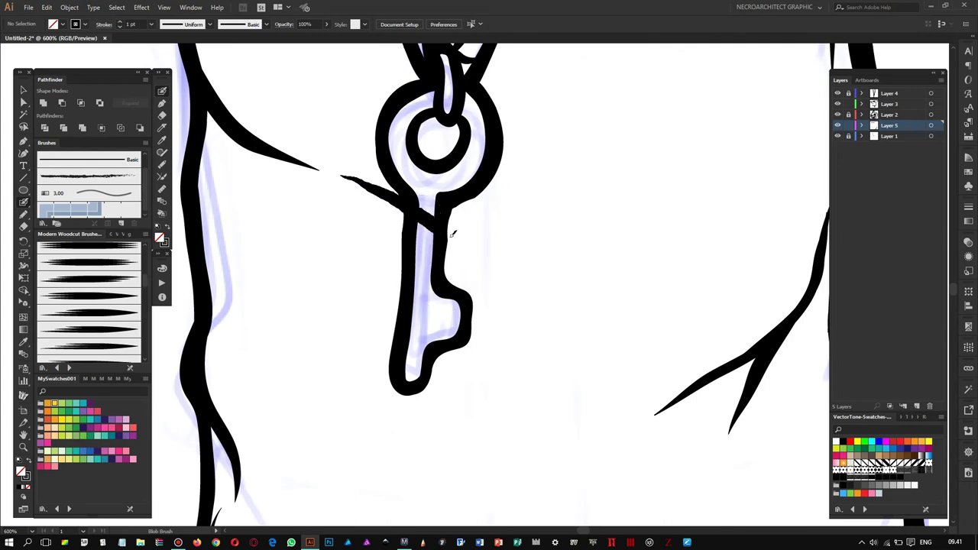
# Step: Move the view up over the pumpkin head
pyautogui.scroll(-10, 435, 206)
pyautogui.scroll(3, 441, 203)
pyautogui.scroll(2, 441, 204)
pyautogui.scroll(2, 382, 184)
pyautogui.scroll(3, 365, 198)
pyautogui.moveTo(365, 197); pyautogui.dragTo(372, 168)
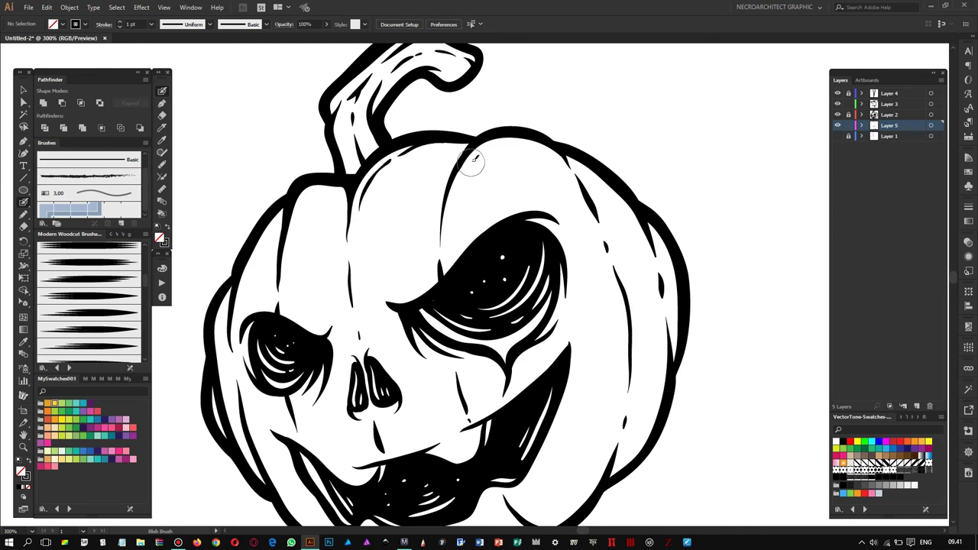
# Step: Pan down from the pumpkin head to bring the scarecrow's shirt into view
pyautogui.moveTo(564, 231); pyautogui.dragTo(601, 160)
pyautogui.moveTo(334, 183); pyautogui.dragTo(421, 136)
pyautogui.moveTo(317, 153); pyautogui.dragTo(328, 112)
pyautogui.moveTo(411, 174)
pyautogui.mouseDown()
pyautogui.moveTo(345, 163)
pyautogui.moveTo(388, 131)
pyautogui.mouseUp()
pyautogui.moveTo(506, 224)
pyautogui.mouseDown()
pyautogui.moveTo(466, 157)
pyautogui.moveTo(459, 177)
pyautogui.mouseUp()
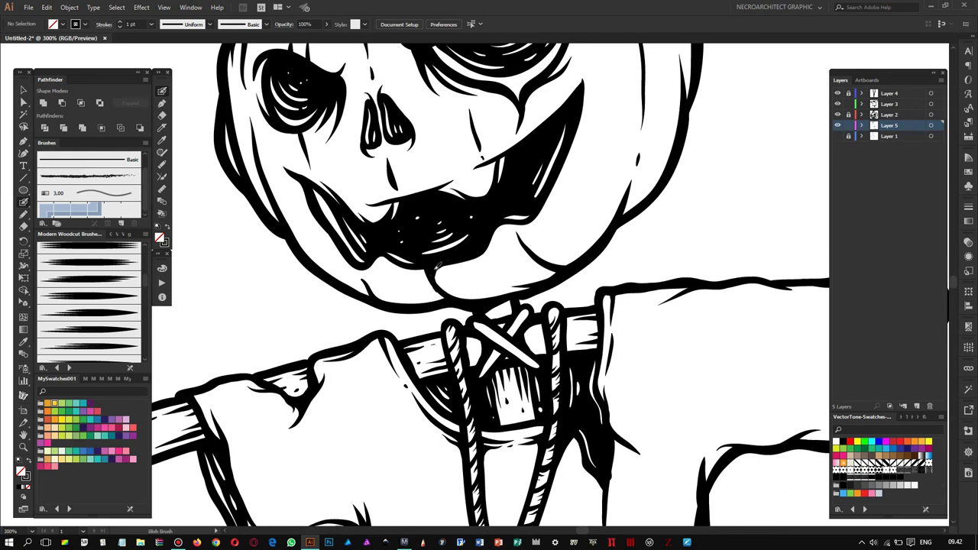
pyautogui.moveTo(397, 269); pyautogui.dragTo(405, 284)
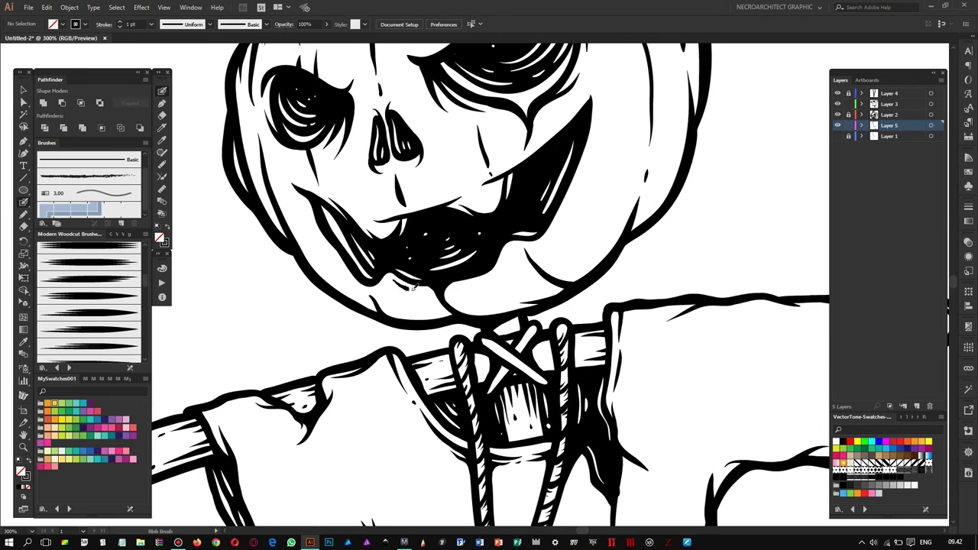
pyautogui.scroll(-2, 453, 301)
pyautogui.scroll(-2, 459, 290)
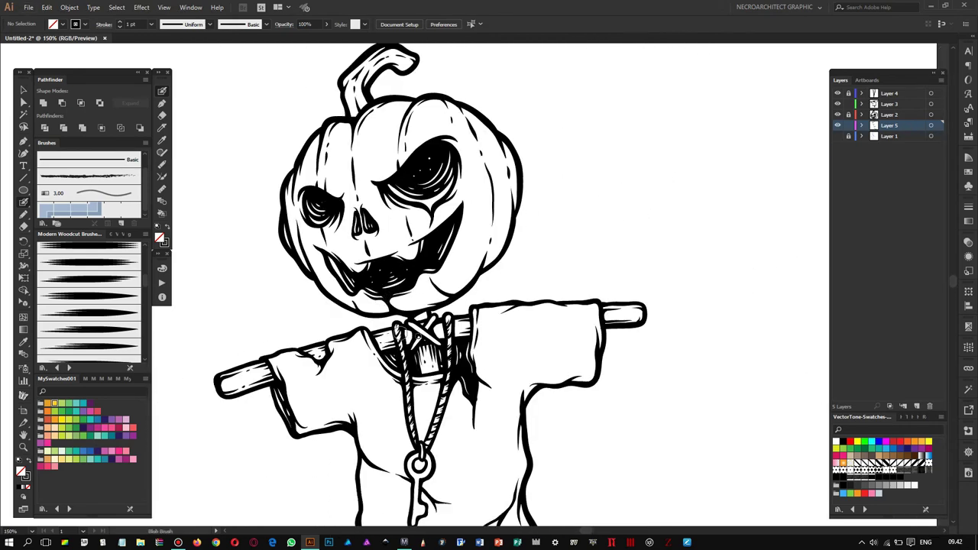
pyautogui.scroll(4, 496, 260)
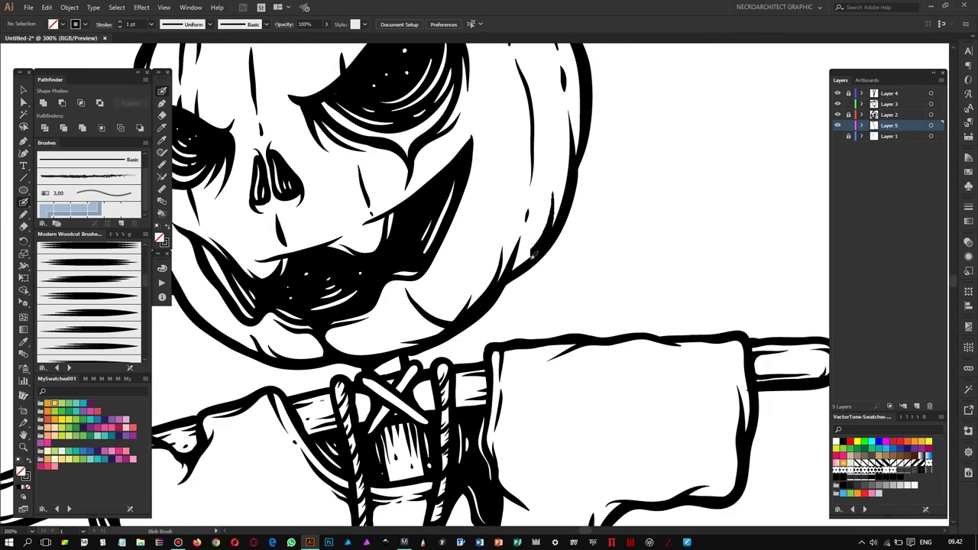
pyautogui.scroll(-1, 532, 252)
pyautogui.hscroll(-2, 532, 253)
# Step: Add a short Blob Brush wrinkle stroke across the scarecrow's right sleeve
pyautogui.moveTo(291, 222)
pyautogui.mouseDown()
pyautogui.moveTo(323, 350)
pyautogui.moveTo(384, 292)
pyautogui.mouseUp()
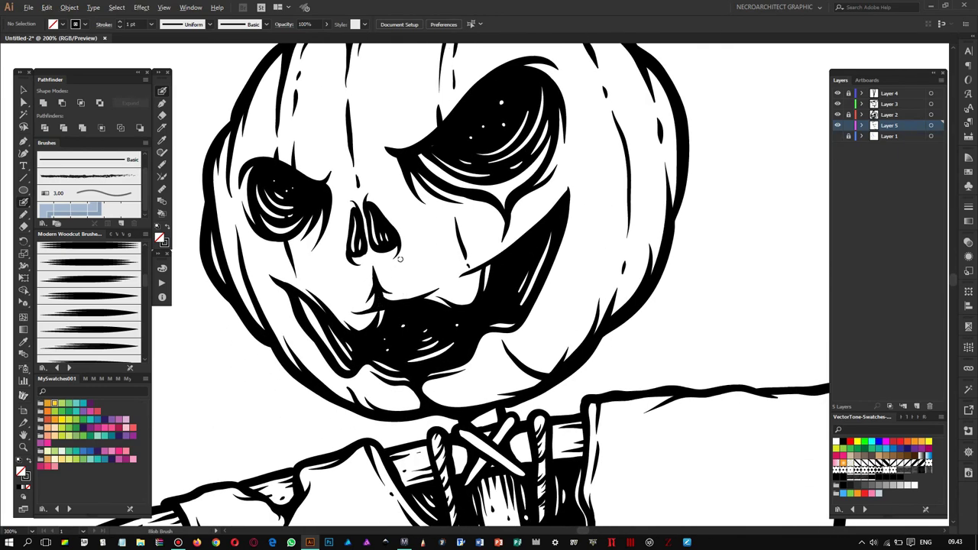
pyautogui.scroll(1, 398, 259)
pyautogui.scroll(1, 428, 289)
pyautogui.scroll(-2, 421, 175)
pyautogui.keyDown('alt'); pyautogui.scroll(2, 586, 236); pyautogui.keyUp('alt')
pyautogui.moveTo(545, 191); pyautogui.dragTo(600, 187)
pyautogui.scroll(-1, 309, 208)
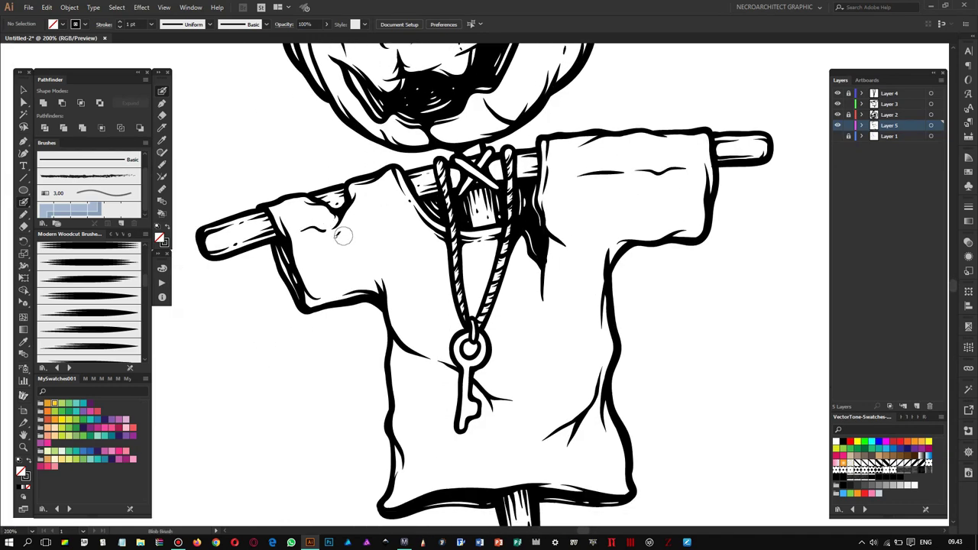
pyautogui.scroll(-2, 405, 216)
pyautogui.keyDown('alt'); pyautogui.scroll(2, 306, 233); pyautogui.keyUp('alt')
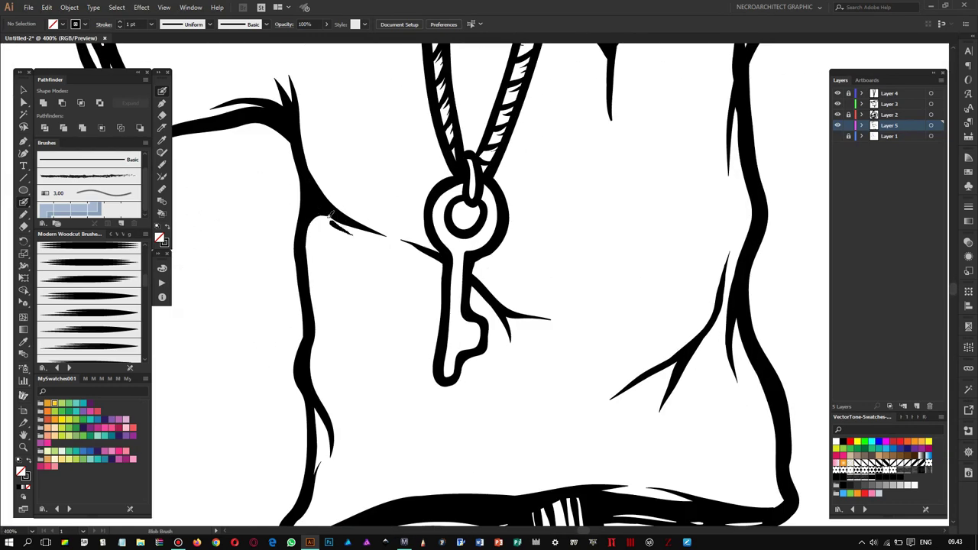
# Step: Reposition the view around the key ring to inspect the shirt details
pyautogui.moveTo(469, 214); pyautogui.dragTo(462, 184)
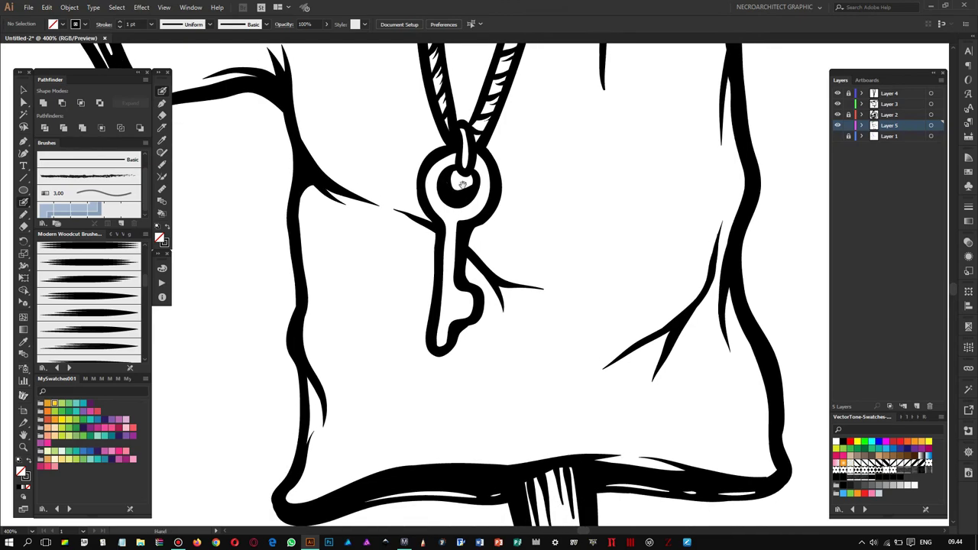
pyautogui.keyDown('alt'); pyautogui.scroll(-2, 457, 164); pyautogui.keyUp('alt')
pyautogui.keyDown('alt'); pyautogui.scroll(2, 413, 153); pyautogui.keyUp('alt')
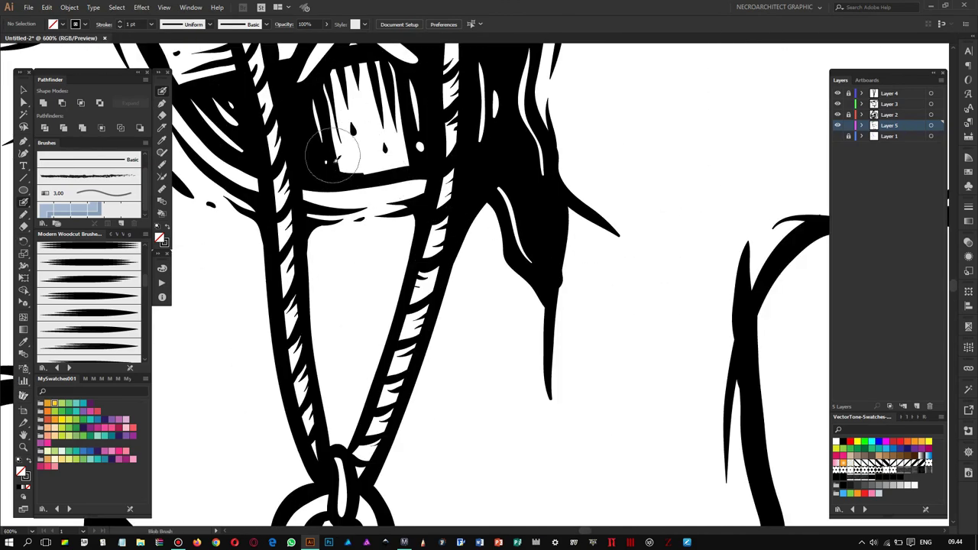
pyautogui.keyDown('alt'); pyautogui.scroll(-3, 389, 174); pyautogui.keyUp('alt')
pyautogui.keyDown('alt'); pyautogui.scroll(3, 388, 176); pyautogui.keyUp('alt')
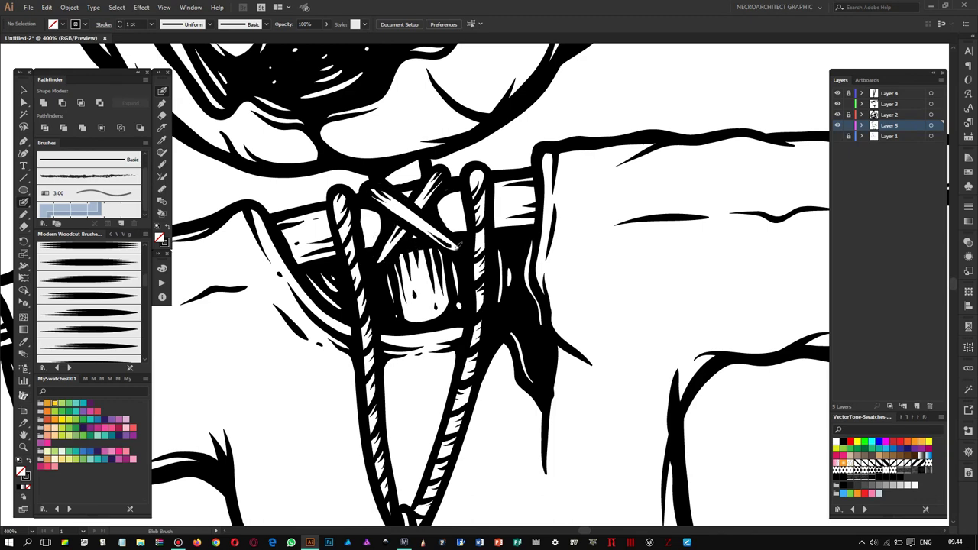
pyautogui.keyDown('alt'); pyautogui.scroll(-1, 450, 240); pyautogui.keyUp('alt')
pyautogui.keyDown('alt'); pyautogui.scroll(-1, 449, 240); pyautogui.keyUp('alt')
pyautogui.keyDown('alt'); pyautogui.scroll(-1, 449, 240); pyautogui.keyUp('alt')
pyautogui.keyDown('alt'); pyautogui.scroll(1, 504, 231); pyautogui.keyUp('alt')
pyautogui.keyDown('alt'); pyautogui.scroll(2, 503, 230); pyautogui.keyUp('alt')
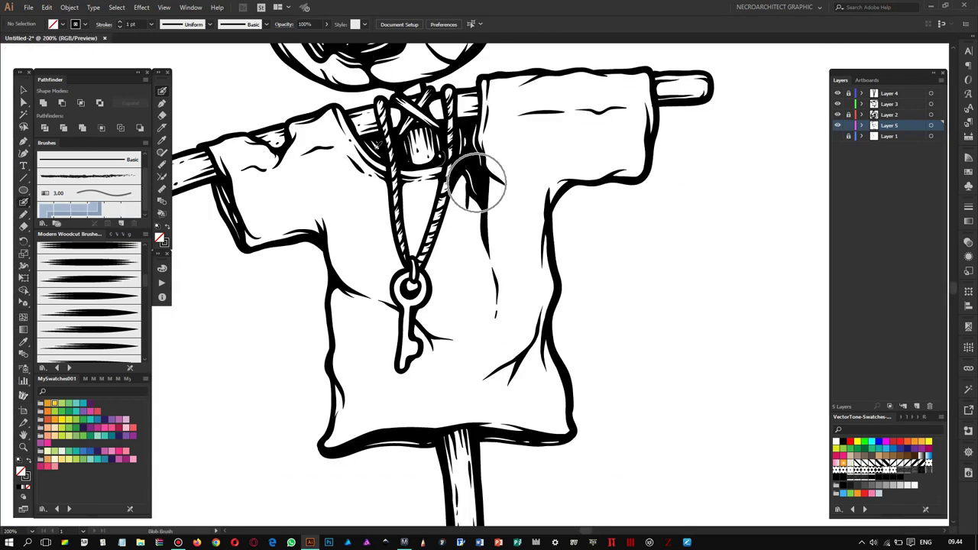
# Step: Zoom out to check the fully inked scarecrow on the artboard
pyautogui.keyDown('alt'); pyautogui.scroll(-1, 332, 227); pyautogui.keyUp('alt')
pyautogui.keyDown('alt'); pyautogui.scroll(-1, 428, 218); pyautogui.keyUp('alt')
pyautogui.keyDown('alt'); pyautogui.scroll(-1, 428, 218); pyautogui.keyUp('alt')
pyautogui.keyDown('alt'); pyautogui.scroll(2, 382, 282); pyautogui.keyUp('alt')
pyautogui.keyDown('alt'); pyautogui.scroll(1, 382, 283); pyautogui.keyUp('alt')
pyautogui.keyDown('alt'); pyautogui.scroll(1, 382, 282); pyautogui.keyUp('alt')
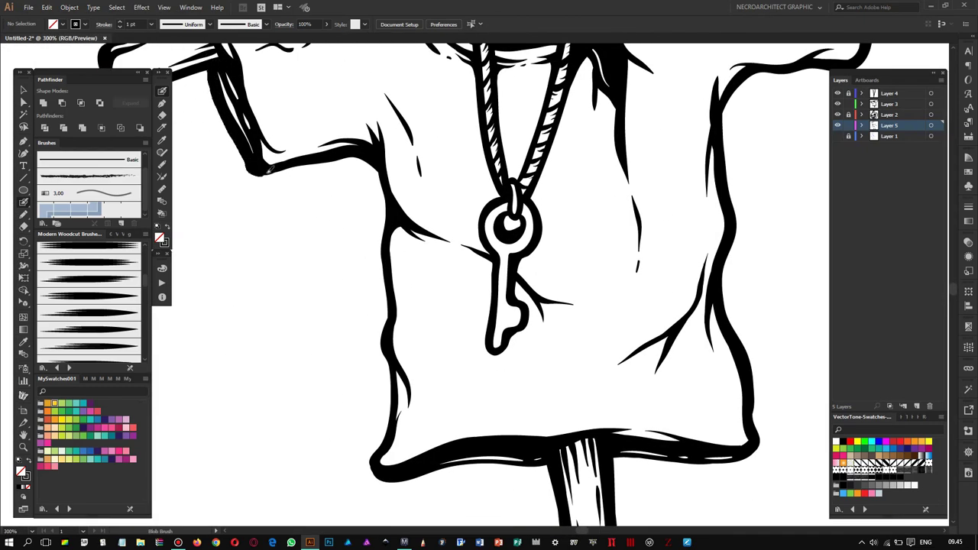
pyautogui.keyDown('alt'); pyautogui.scroll(-1, 384, 229); pyautogui.keyUp('alt')
pyautogui.keyDown('alt'); pyautogui.scroll(-1, 428, 252); pyautogui.keyUp('alt')
pyautogui.keyDown('alt'); pyautogui.scroll(-1, 458, 260); pyautogui.keyUp('alt')
pyautogui.keyDown('alt'); pyautogui.scroll(-1, 489, 267); pyautogui.keyUp('alt')
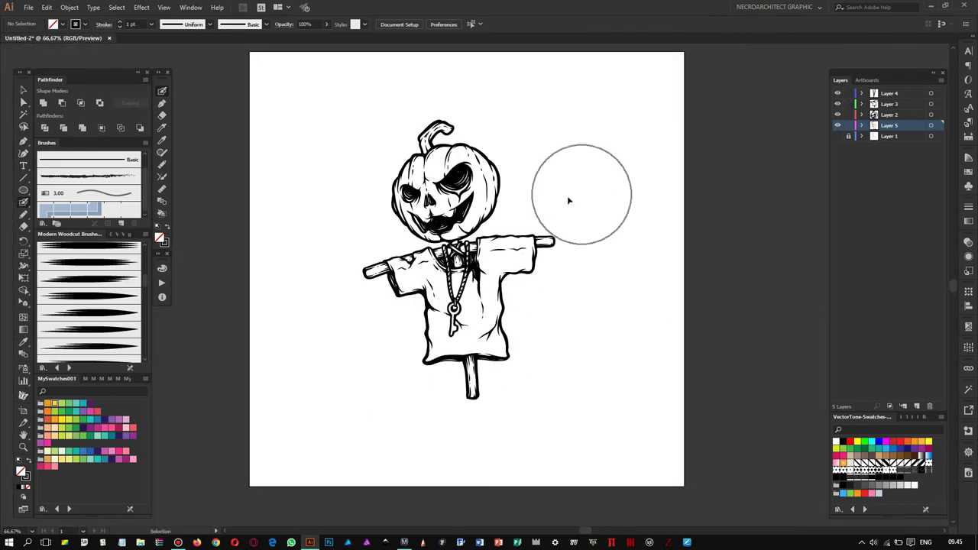